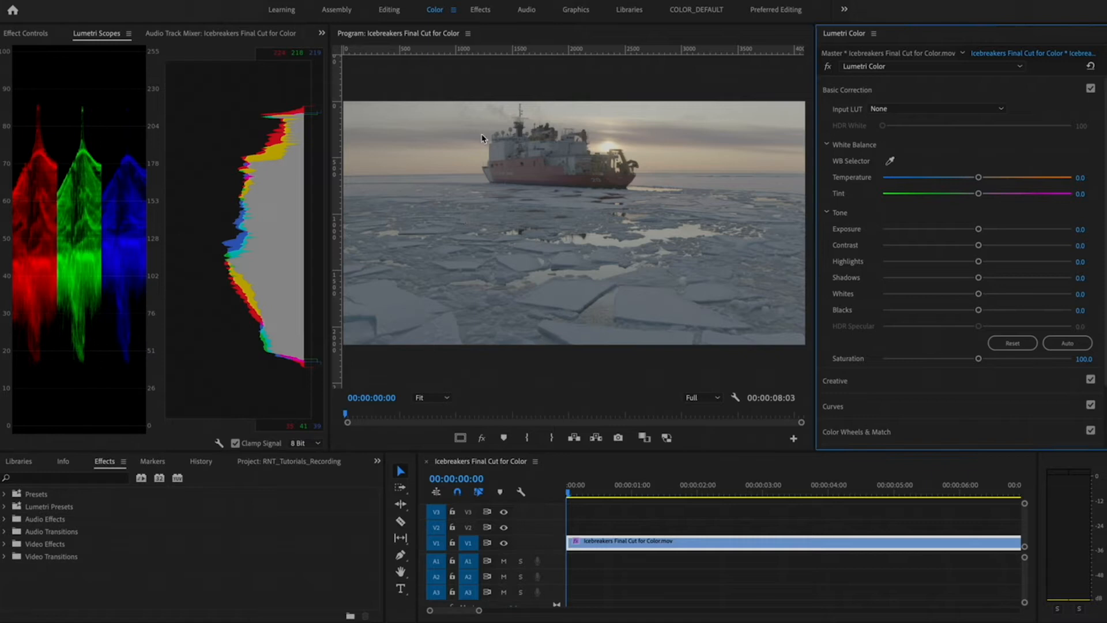
pyautogui.click(367, 1)
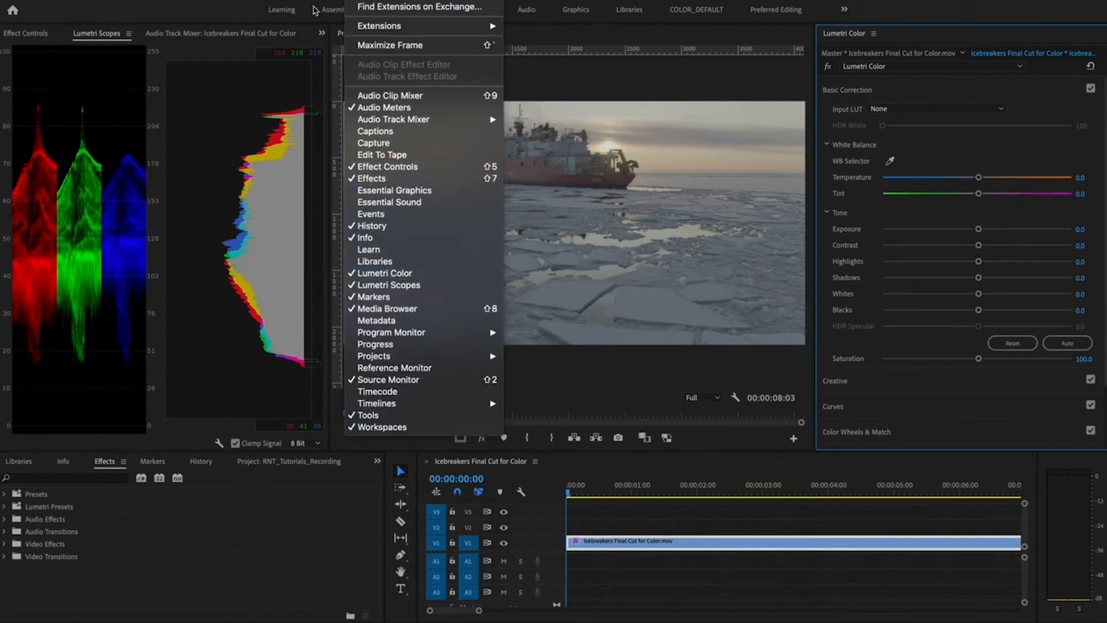
pyautogui.click(692, 258)
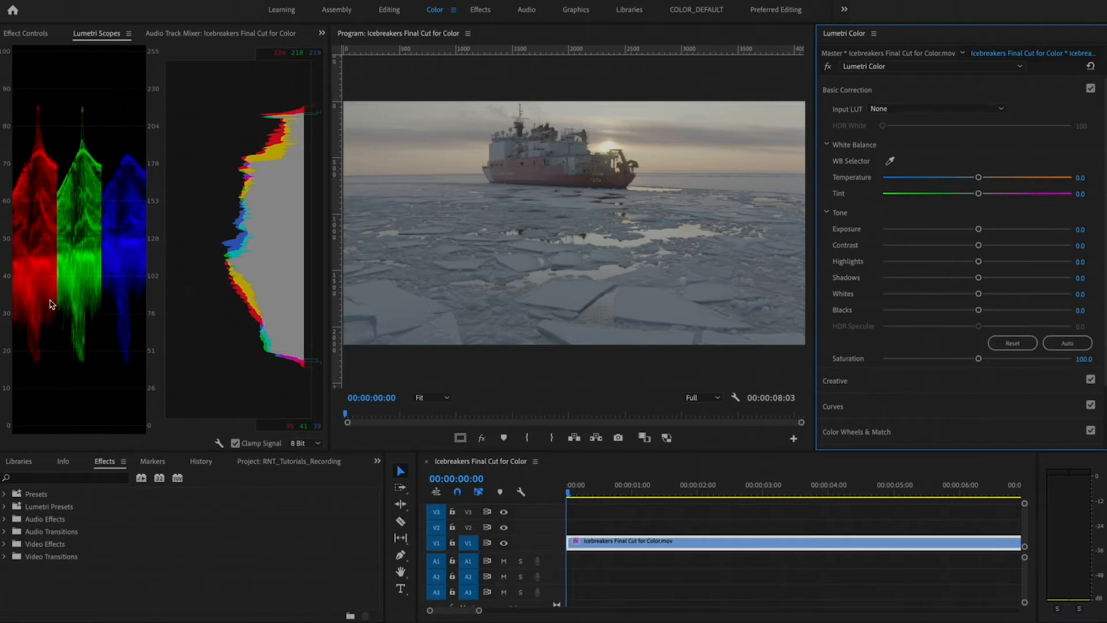
# Add the Waveform (RGB) scope to the Lumetri Scopes display
pyautogui.click(220, 443)
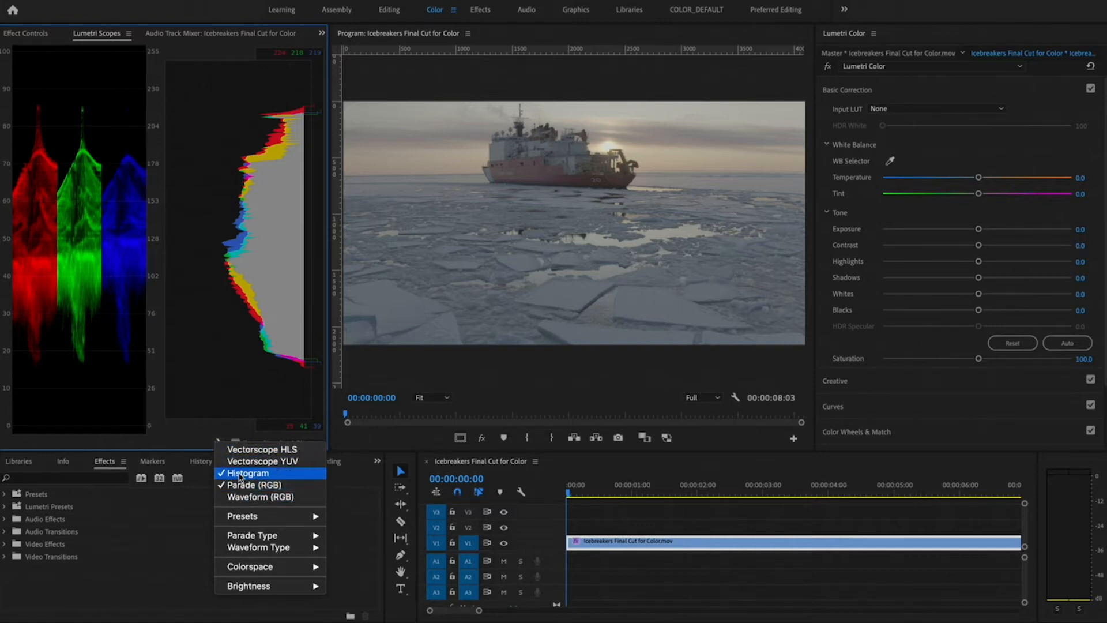
pyautogui.click(268, 499)
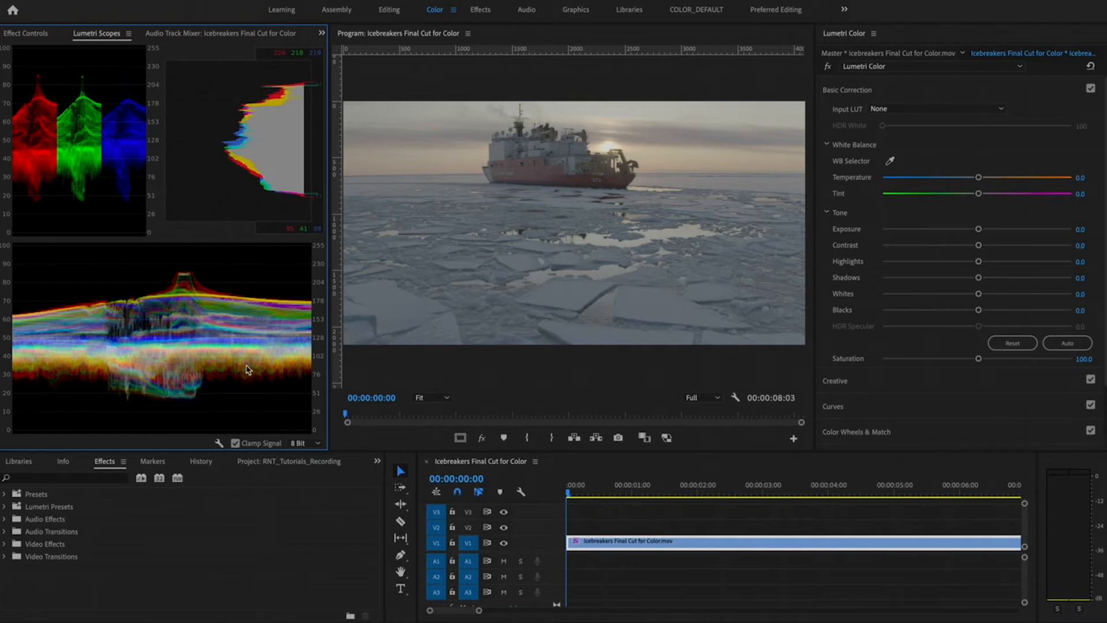
pyautogui.click(322, 33)
pyautogui.click(299, 46)
# Hide the Histogram scope and turn it back on
pyautogui.click(220, 444)
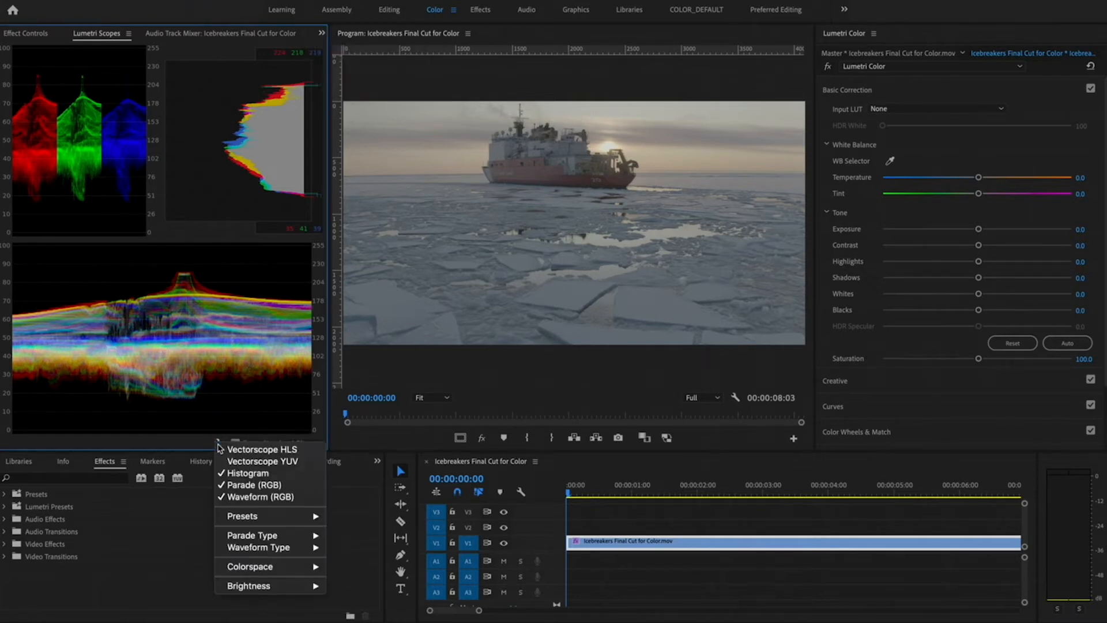
pyautogui.click(275, 476)
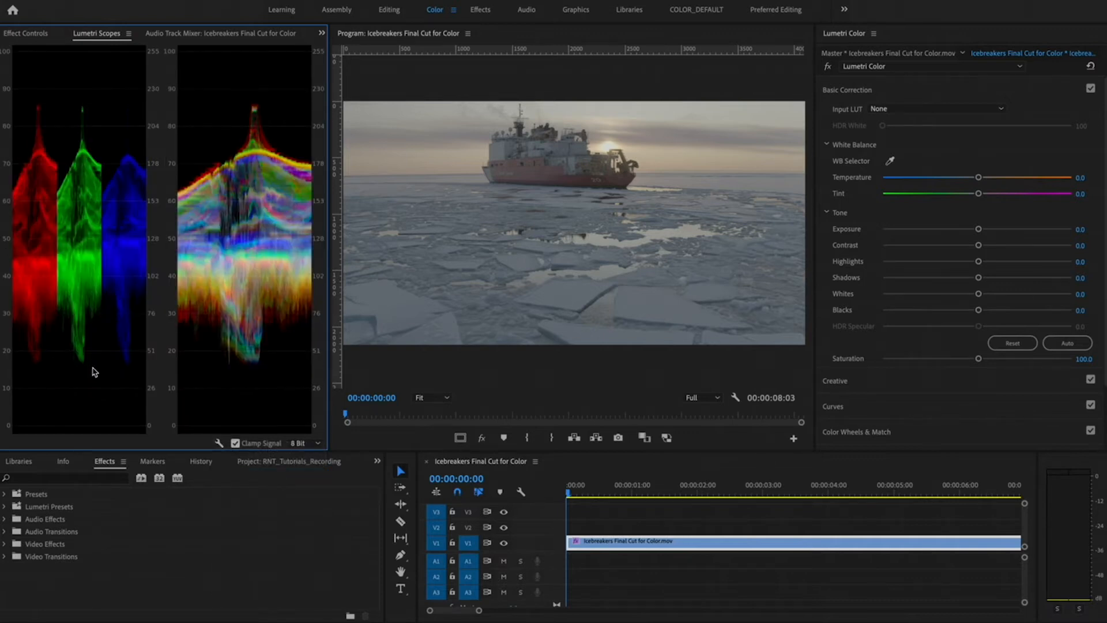
pyautogui.click(219, 444)
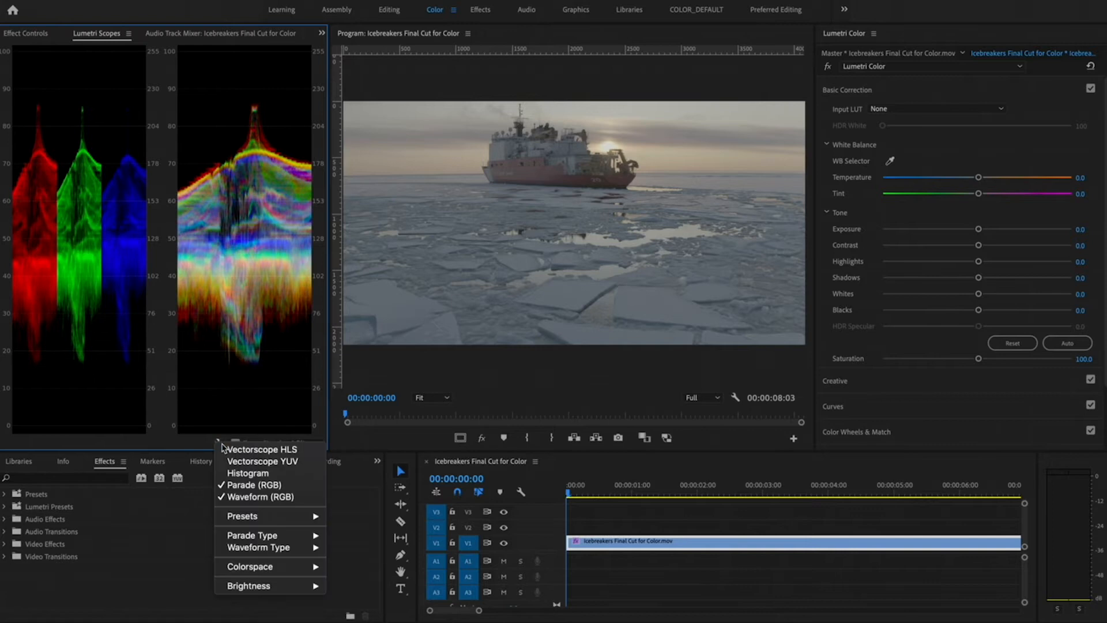
pyautogui.click(242, 464)
# Try out the Vectorscope HLS display in the Lumetri Scopes and remove it again
pyautogui.click(219, 444)
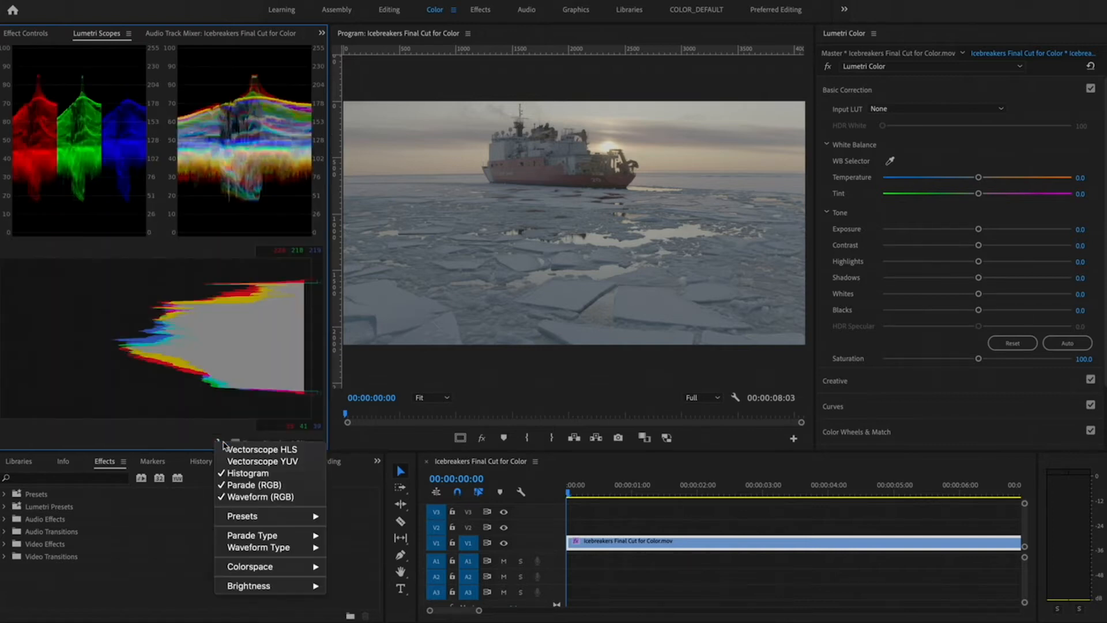
pyautogui.click(254, 449)
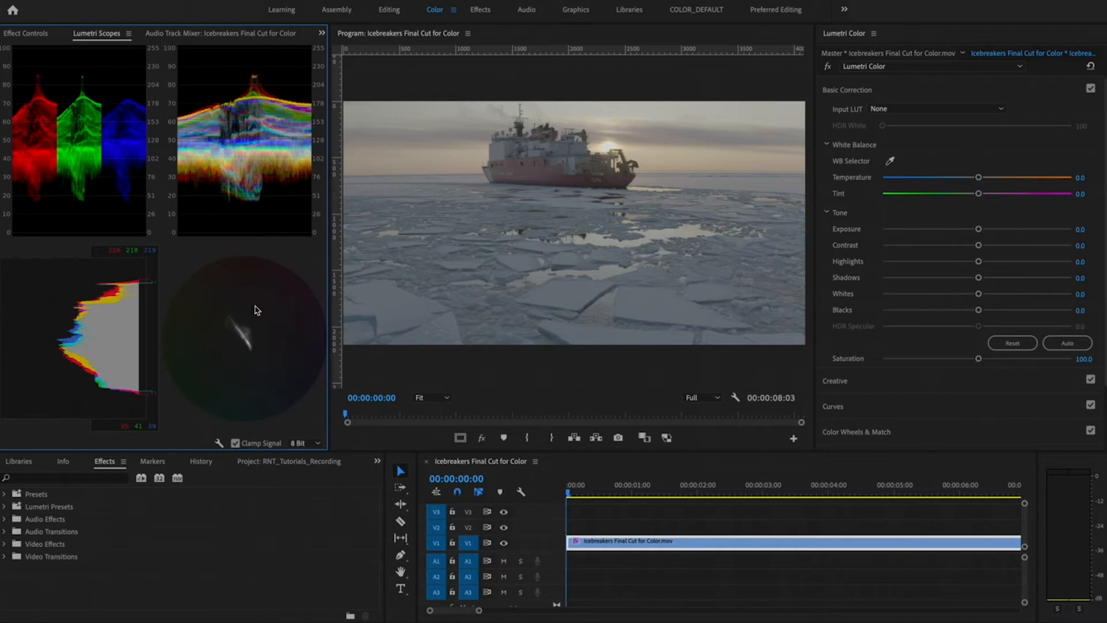
pyautogui.click(219, 444)
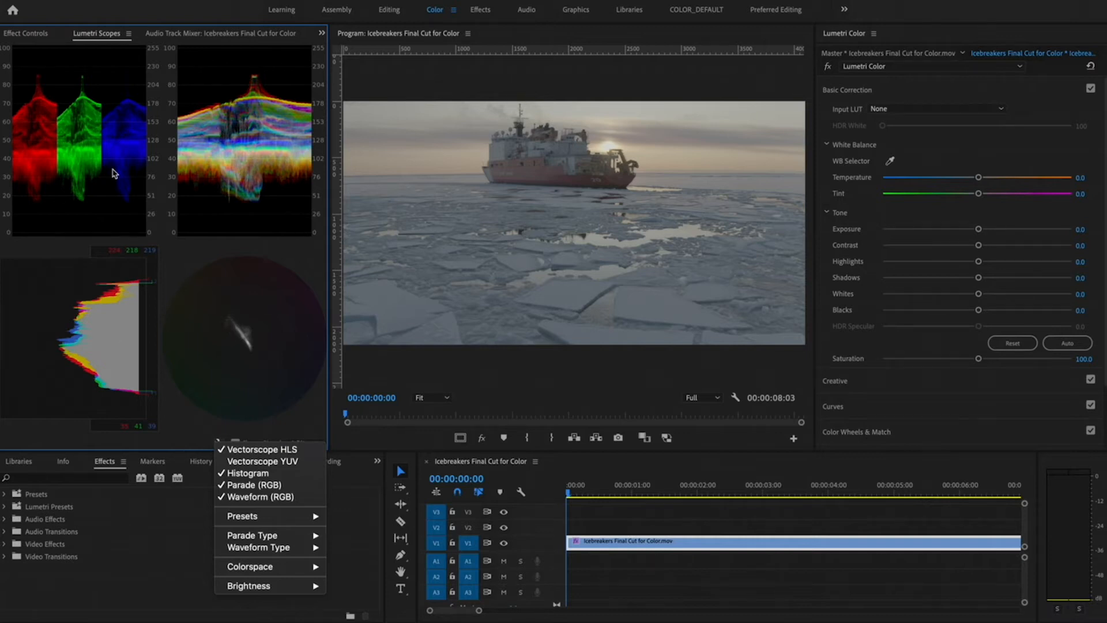
pyautogui.click(193, 260)
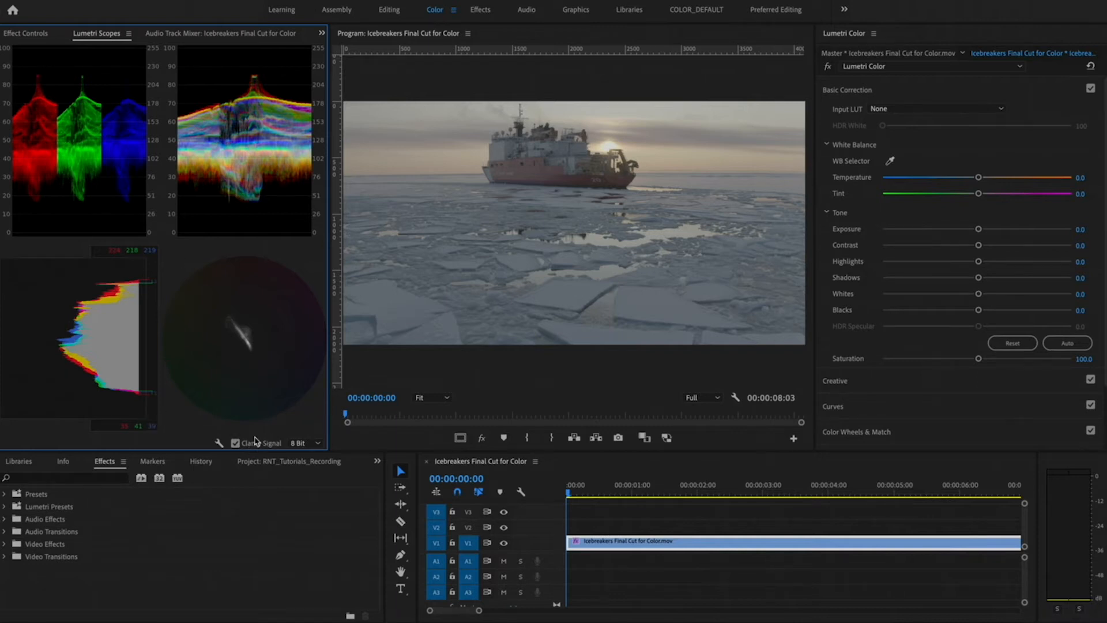
pyautogui.click(218, 443)
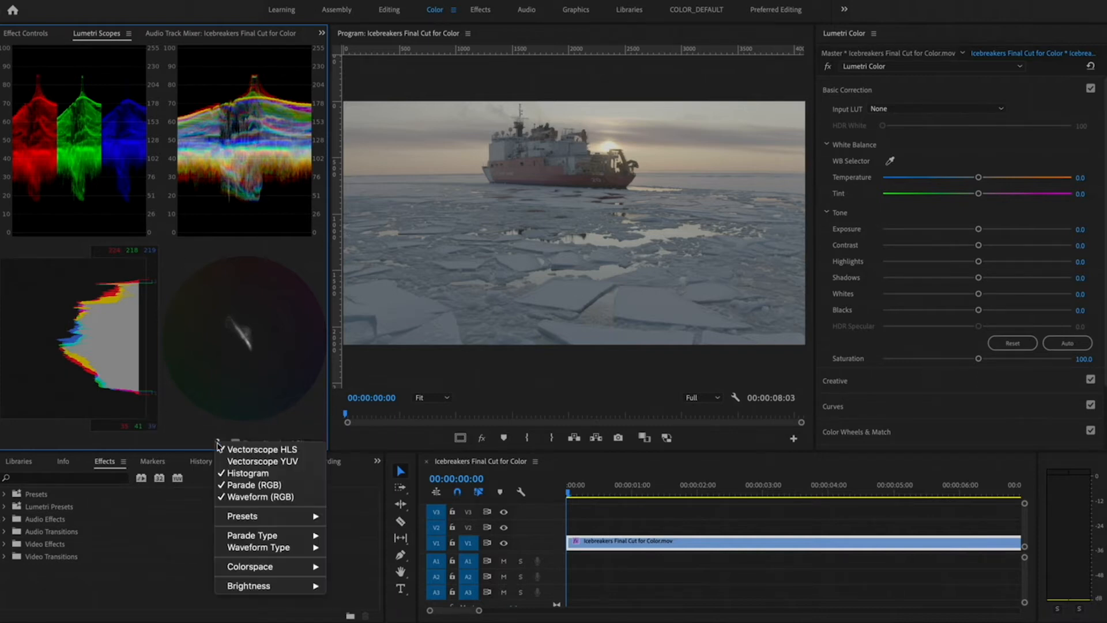
pyautogui.click(255, 450)
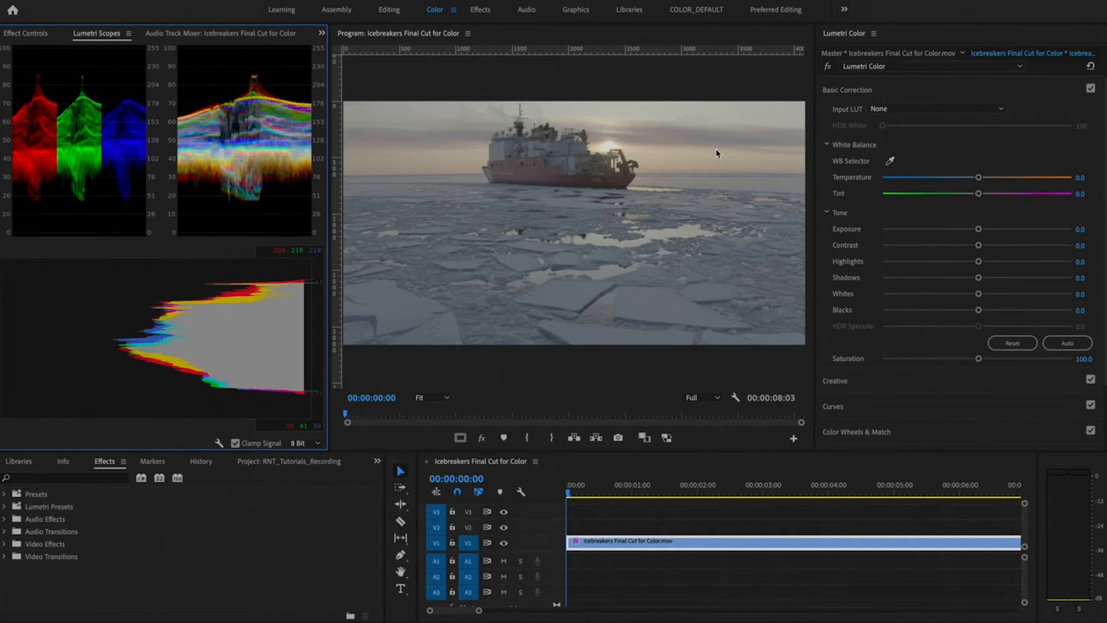
# Try the Phantom_Rec709_Gamma input LUT on the icebreaker clip in Basic Correction and set it back to None
pyautogui.click(864, 89)
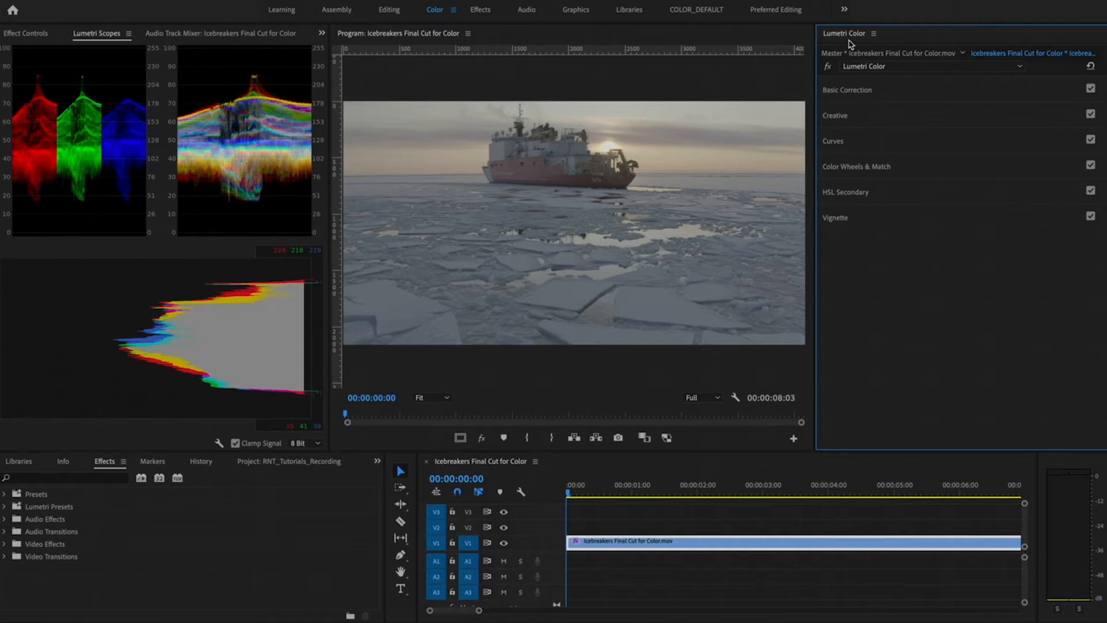
pyautogui.click(917, 98)
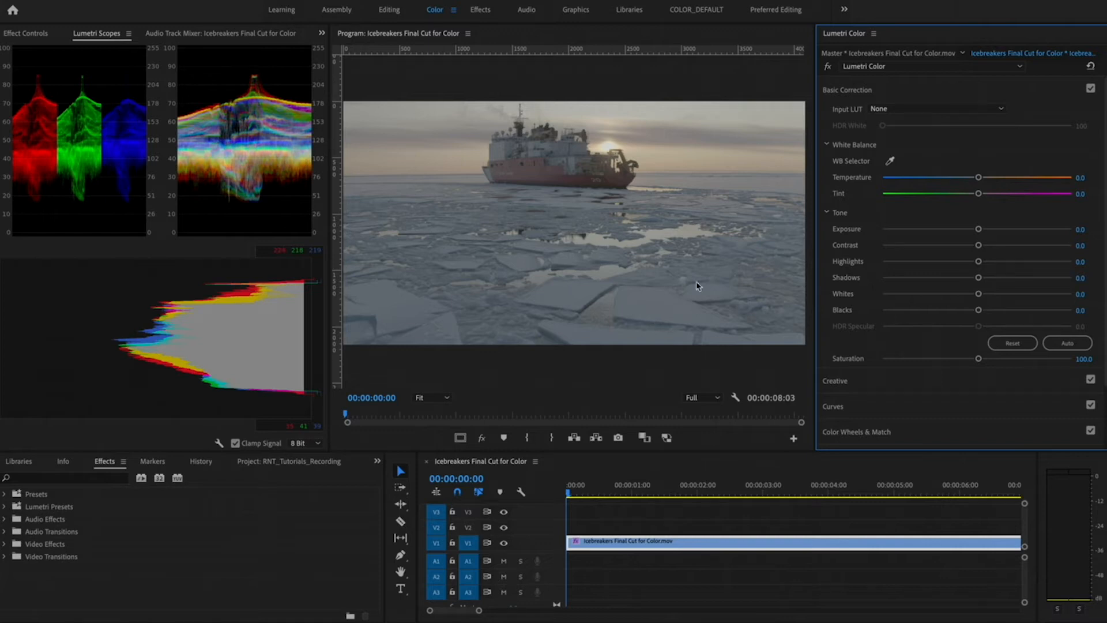
pyautogui.click(897, 110)
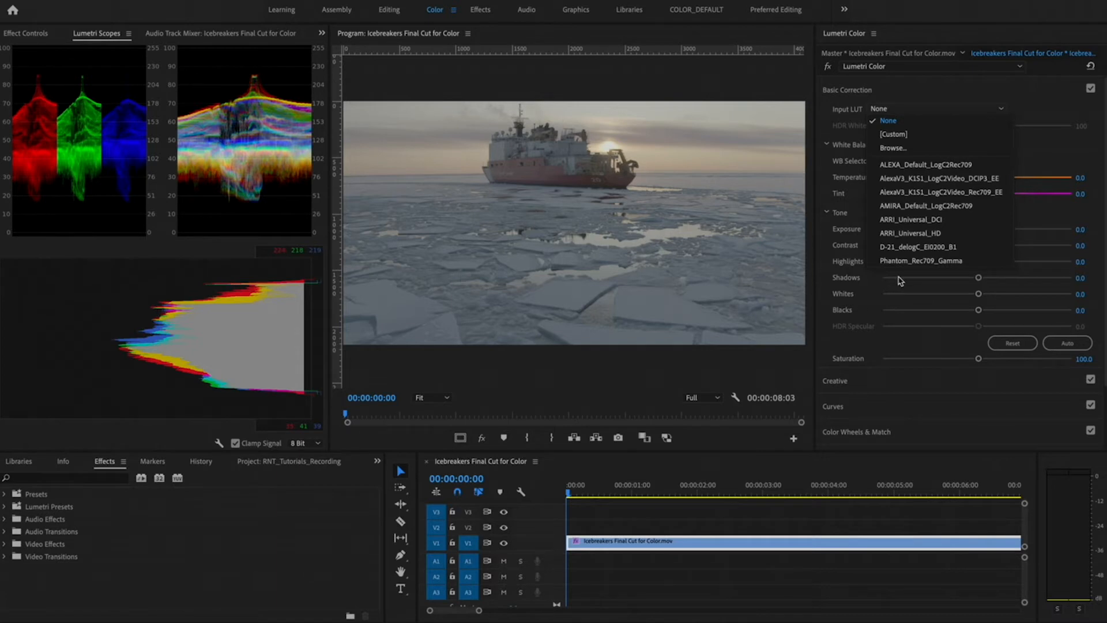
pyautogui.click(935, 262)
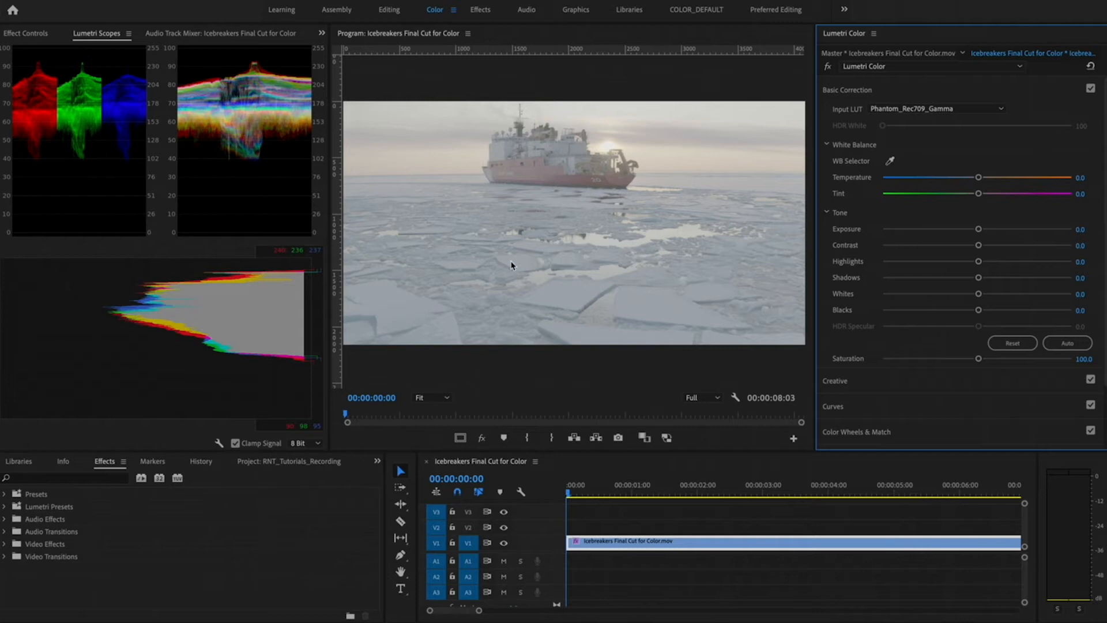
pyautogui.click(895, 109)
pyautogui.click(892, 120)
pyautogui.click(897, 110)
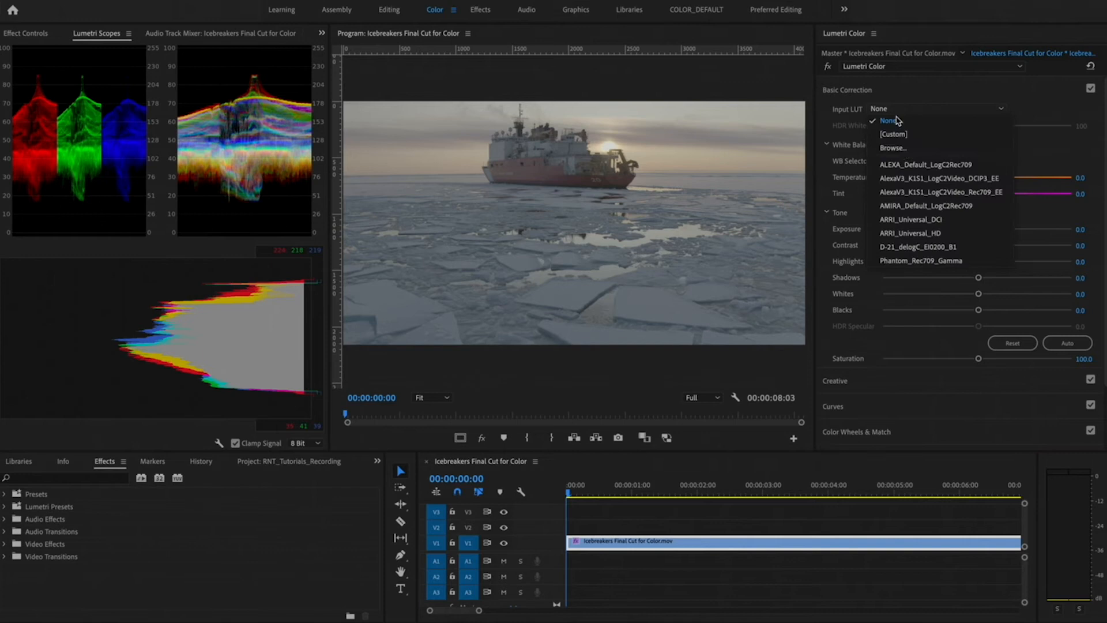
pyautogui.click(904, 149)
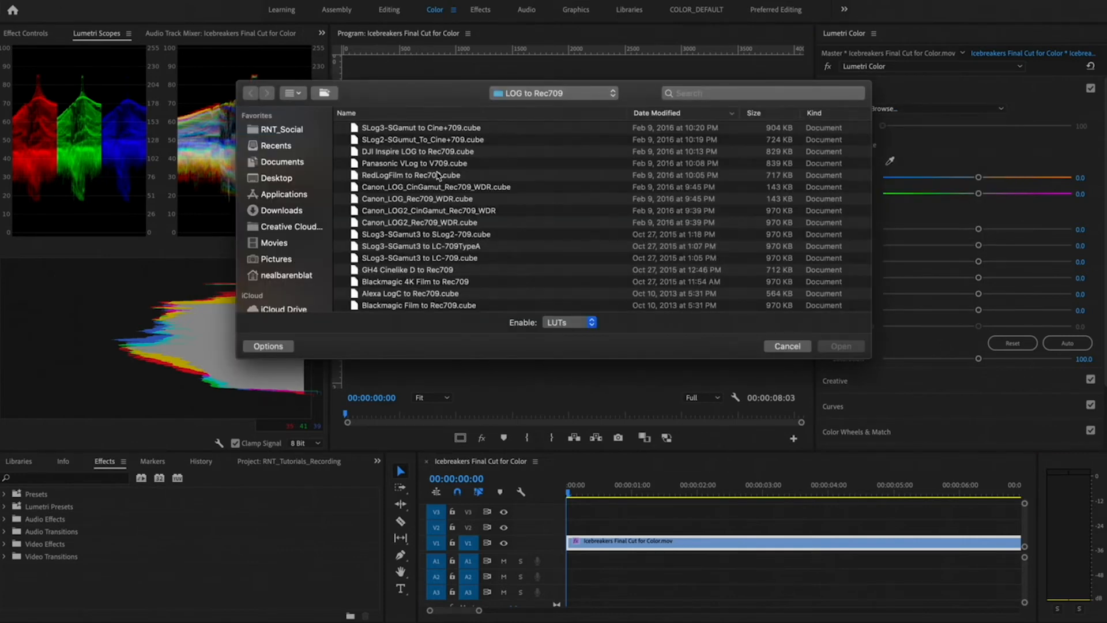
pyautogui.moveTo(886, 360); pyautogui.dragTo(878, 528)
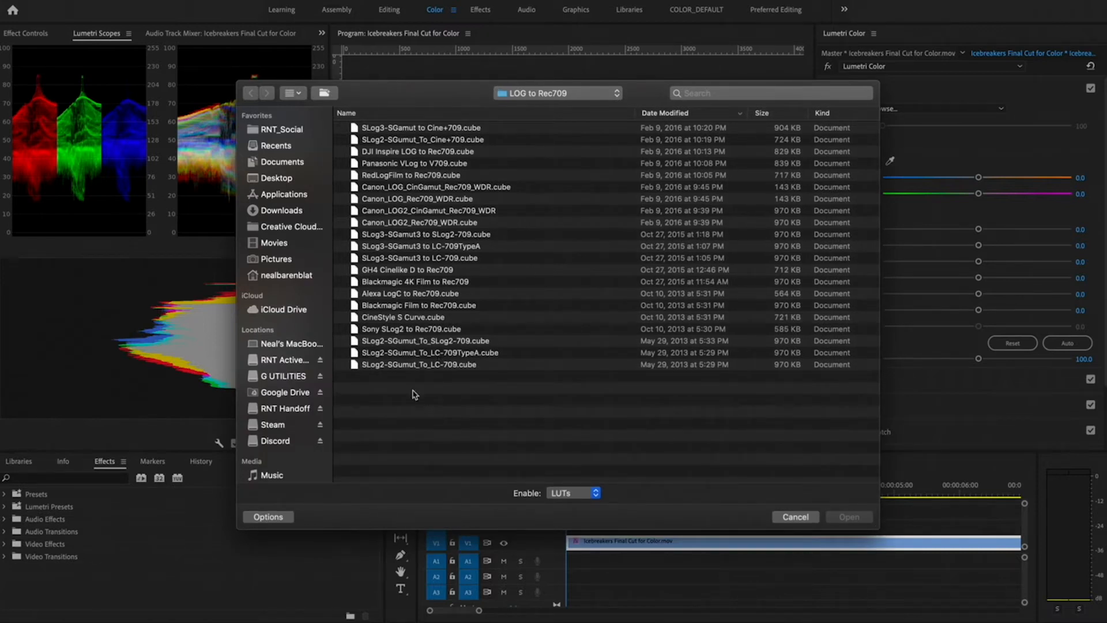
pyautogui.click(384, 153)
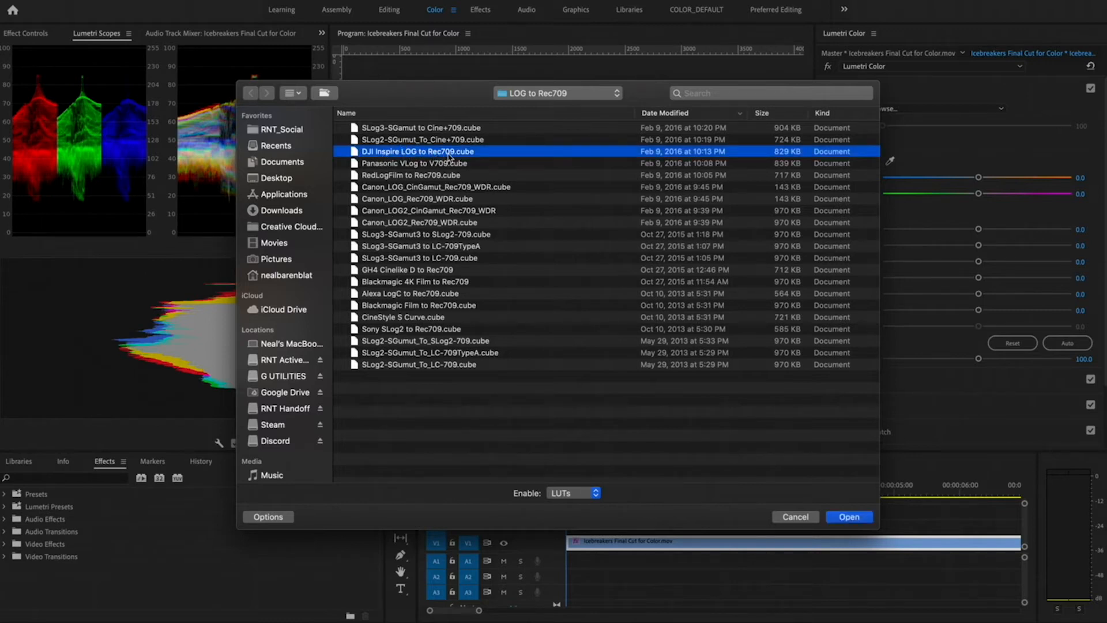
pyautogui.click(796, 517)
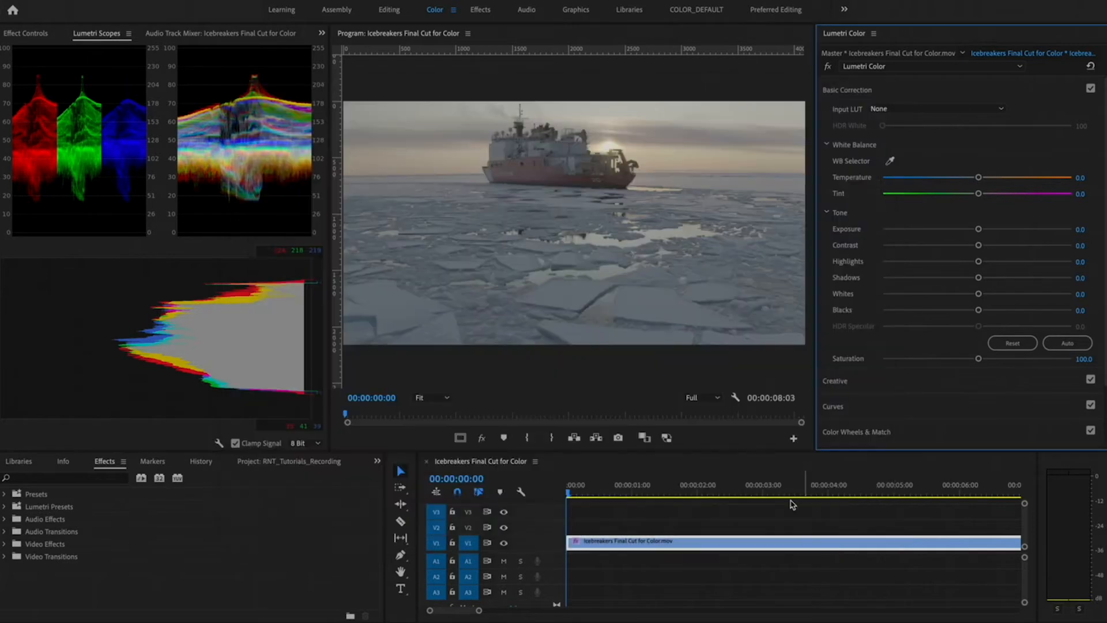
# Check which colorspace the Lumetri Scopes use
pyautogui.click(219, 443)
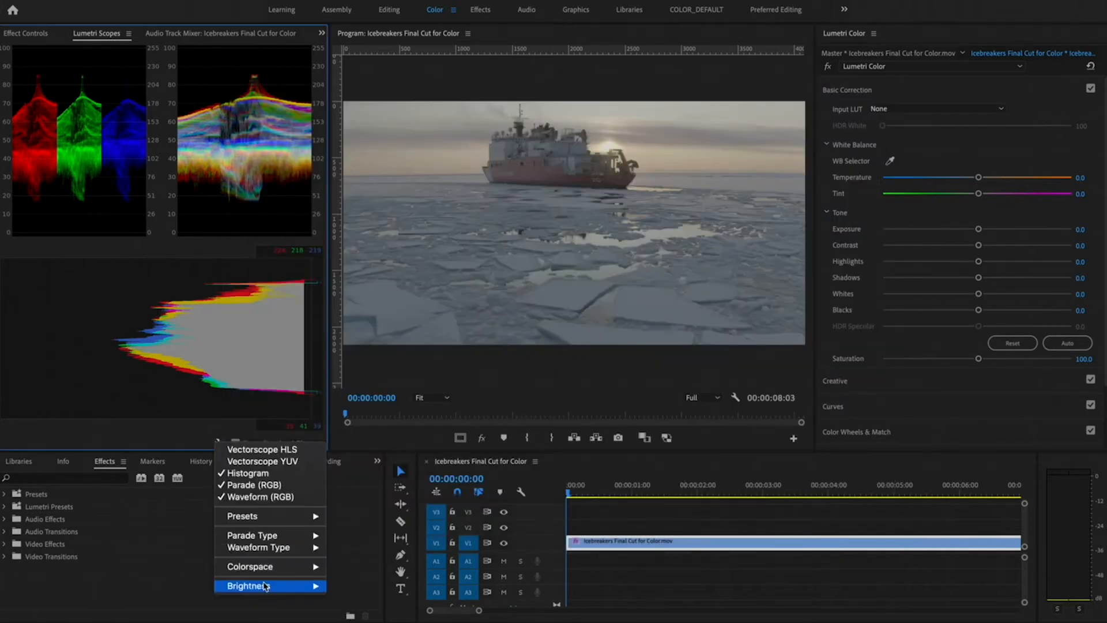
pyautogui.moveTo(308, 569)
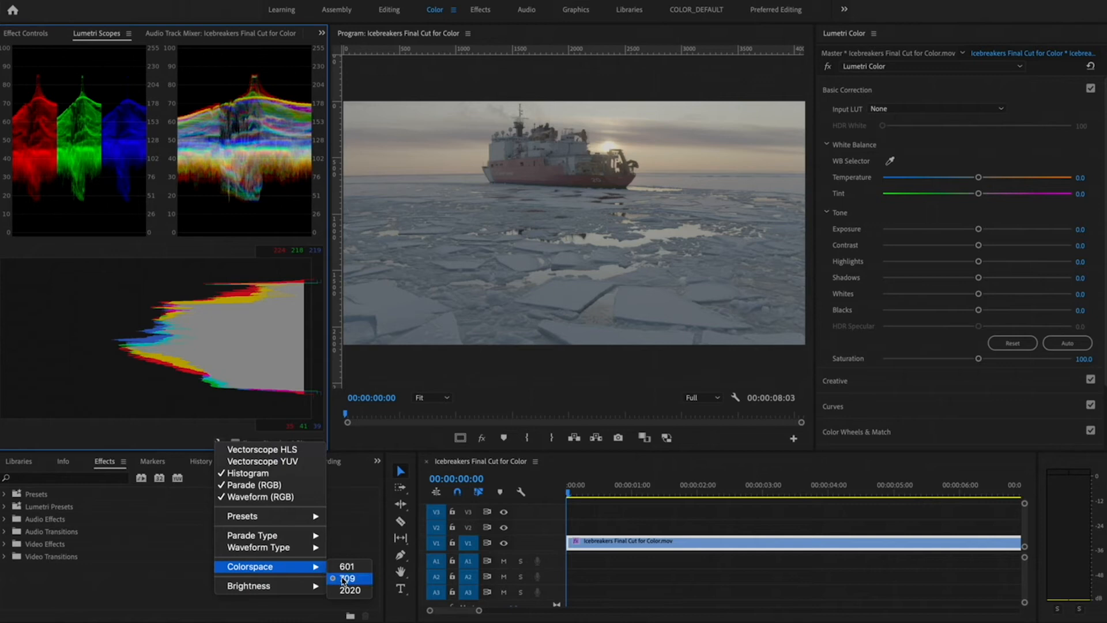
pyautogui.click(916, 128)
# Load the DJI Inspire LOG to Rec709.cube file as the clip's input LUT in Basic Correction
pyautogui.click(915, 109)
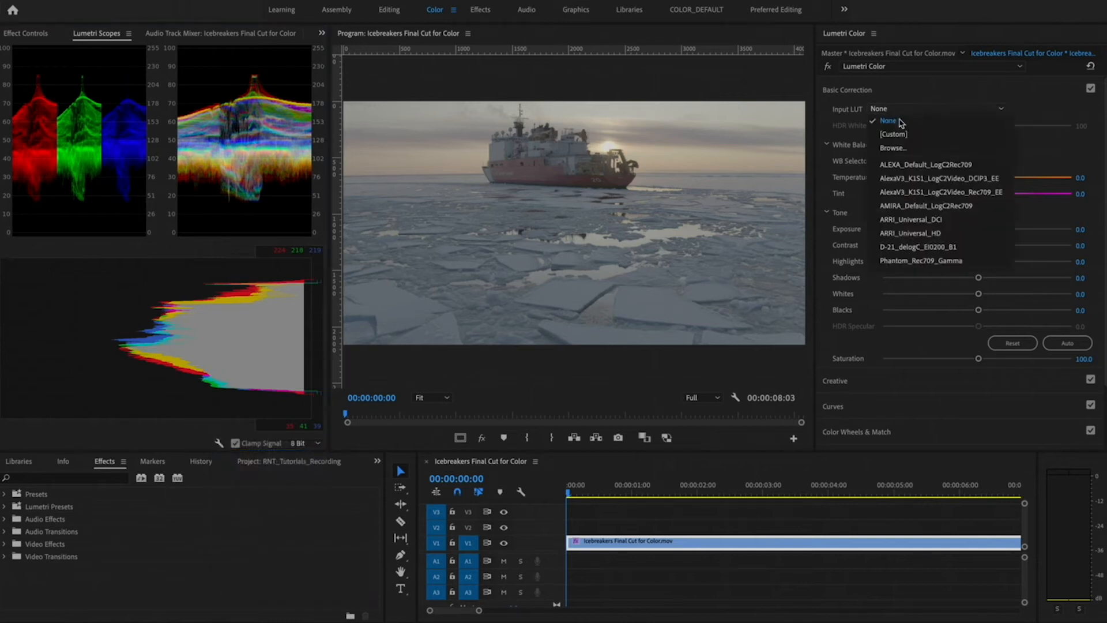
pyautogui.click(898, 148)
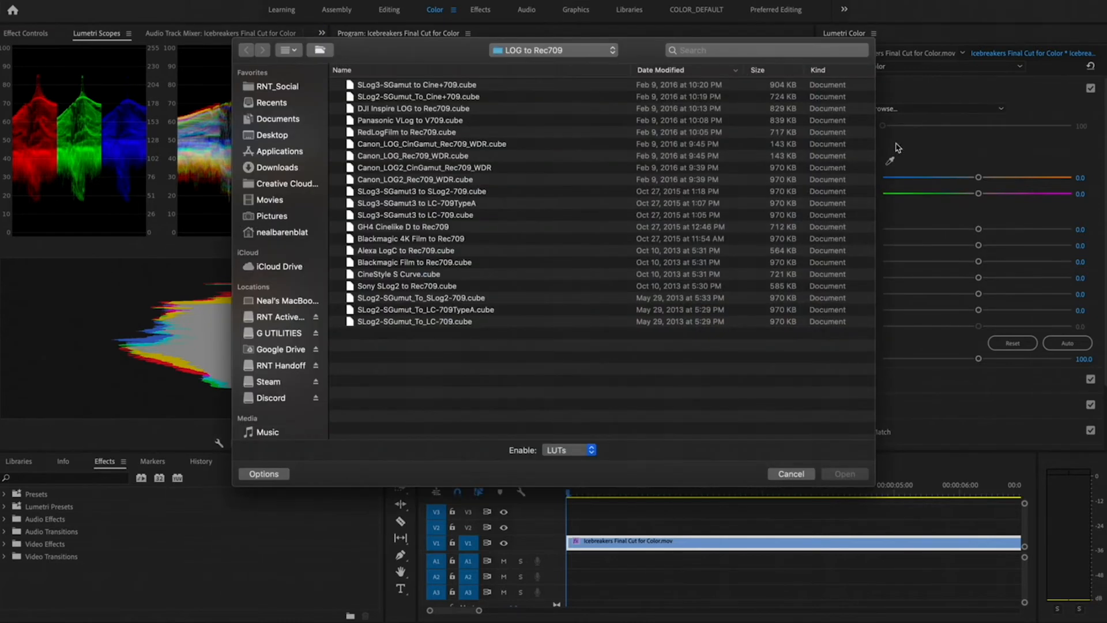
pyautogui.click(435, 110)
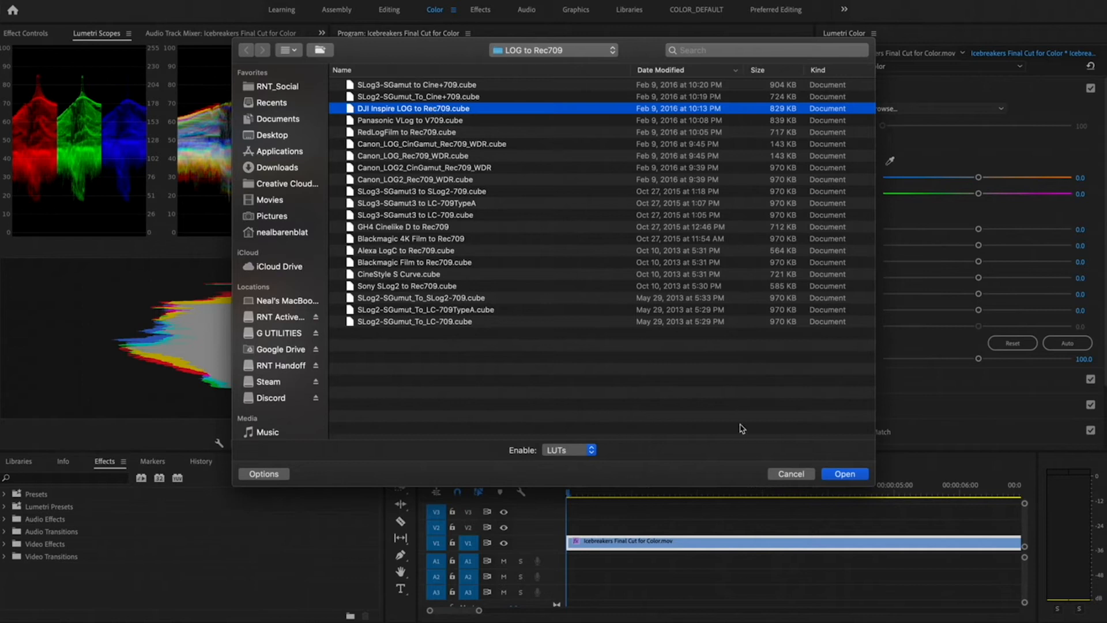
pyautogui.click(845, 474)
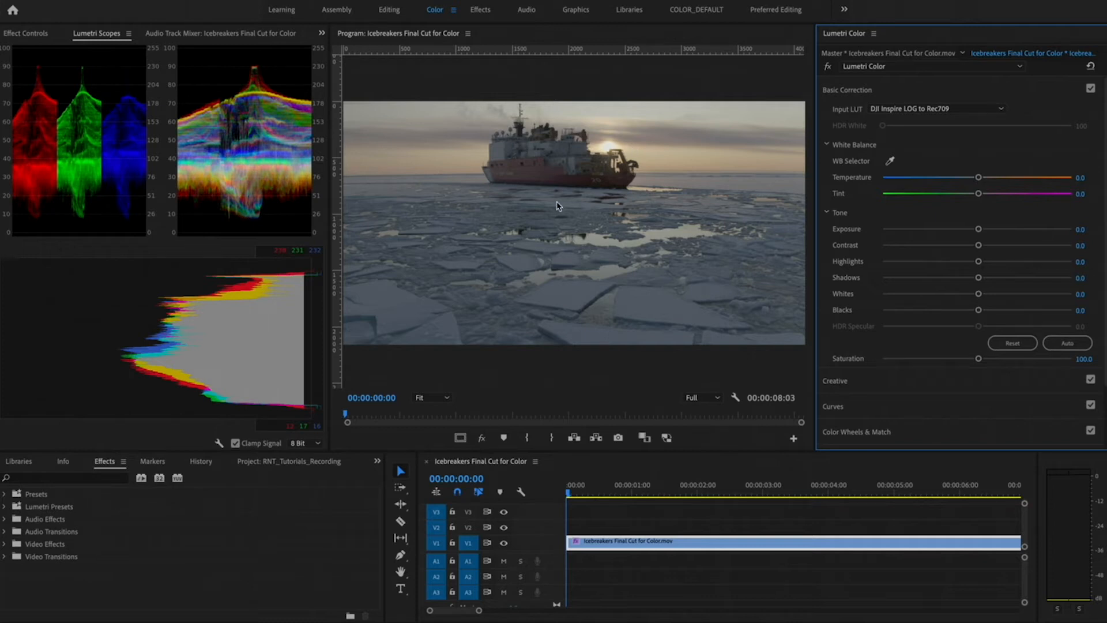
# Compare the image and scopes with Basic Correction disabled and enabled, leaving it enabled
pyautogui.click(1091, 89)
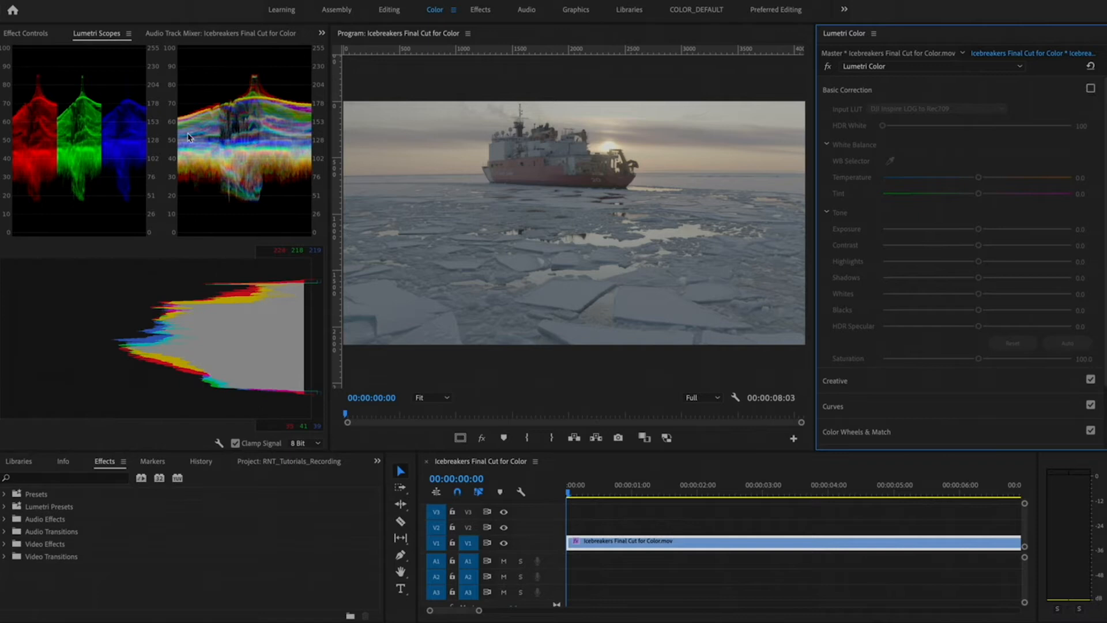
pyautogui.click(1091, 89)
pyautogui.click(1090, 89)
pyautogui.click(1091, 89)
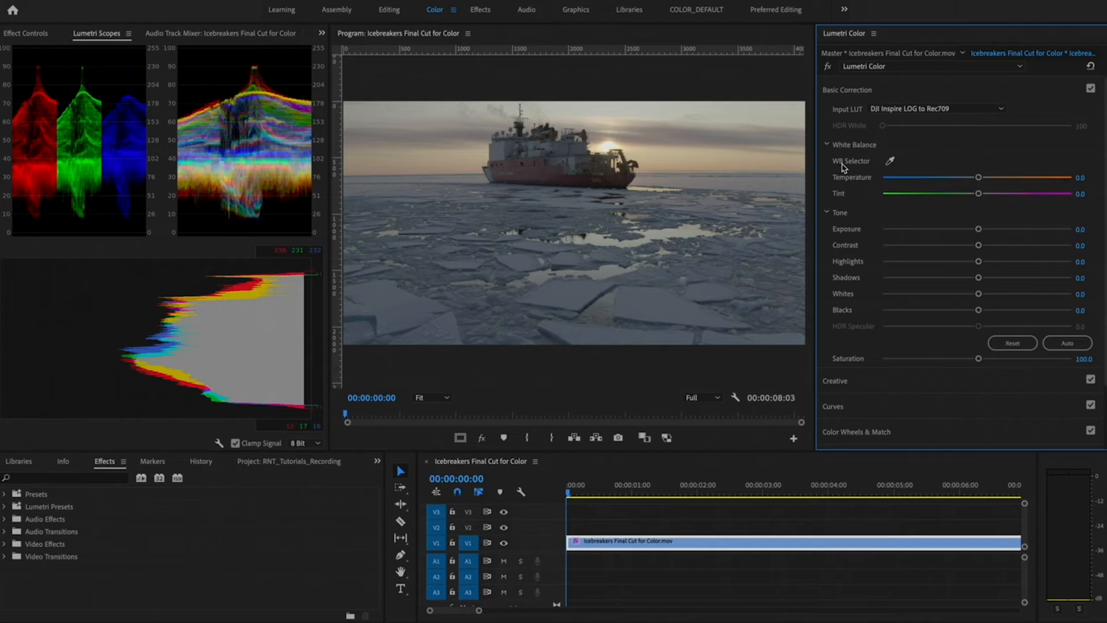
# Try sampling the foreground ice with the white balance selector, and reset Temperature and Tint to 0
pyautogui.click(891, 161)
pyautogui.click(391, 295)
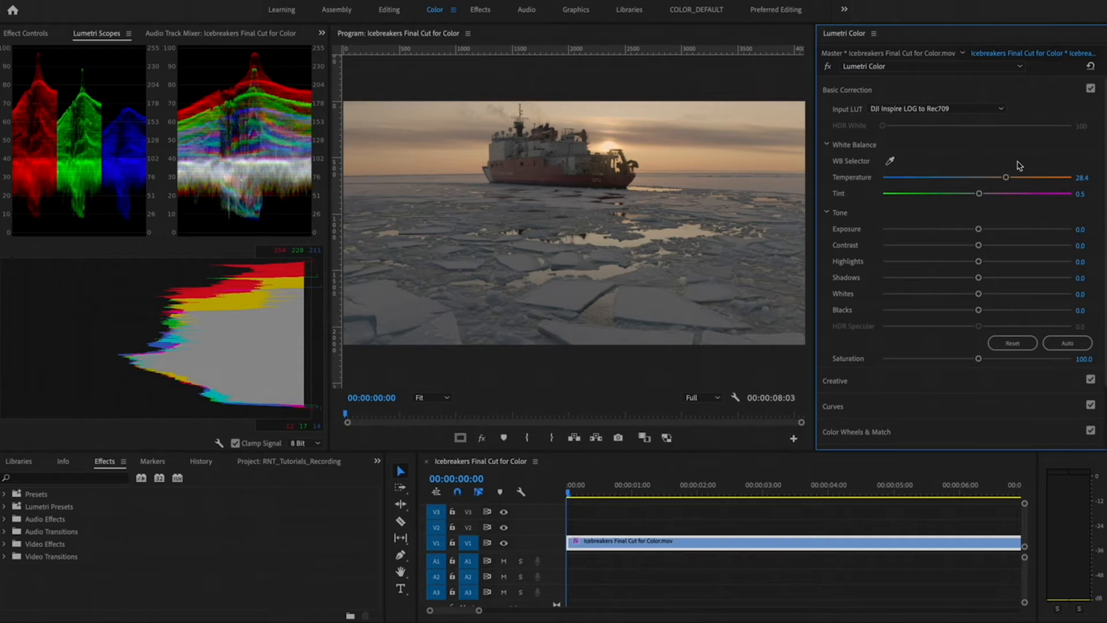
pyautogui.click(1082, 177)
pyautogui.write('0')
pyautogui.press('Return')
pyautogui.moveTo(1025, 194); pyautogui.dragTo(1075, 194)
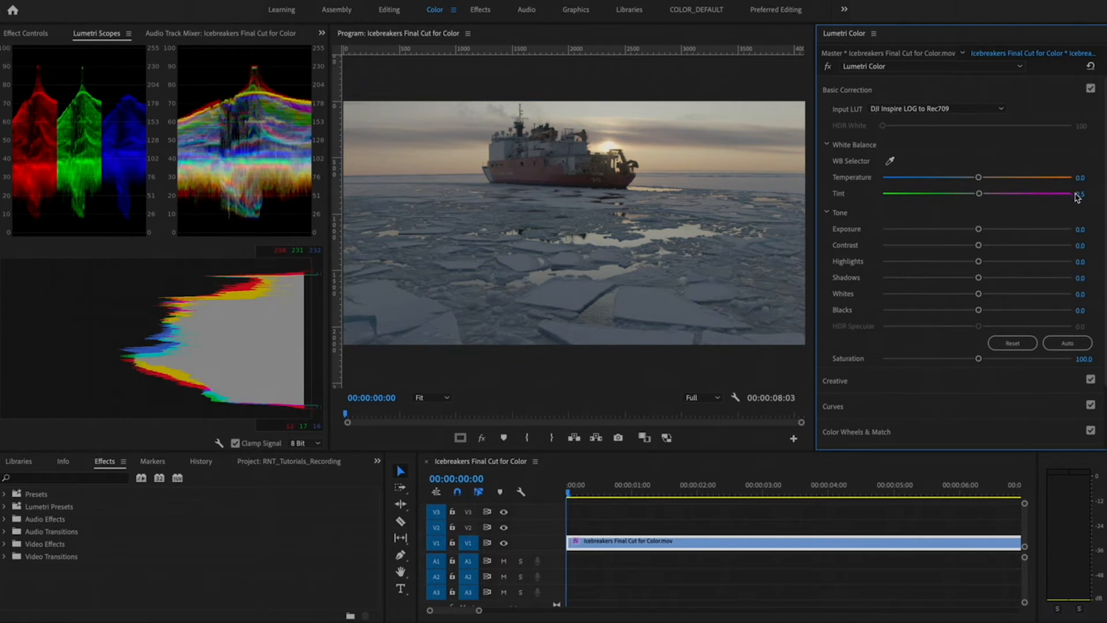
pyautogui.click(1088, 193)
pyautogui.write('0')
pyautogui.press('Return')
# Warm the clip's white balance by raising Temperature to about 14.5
pyautogui.moveTo(981, 182)
pyautogui.mouseDown()
pyautogui.moveTo(1029, 179)
pyautogui.moveTo(979, 182)
pyautogui.mouseUp()
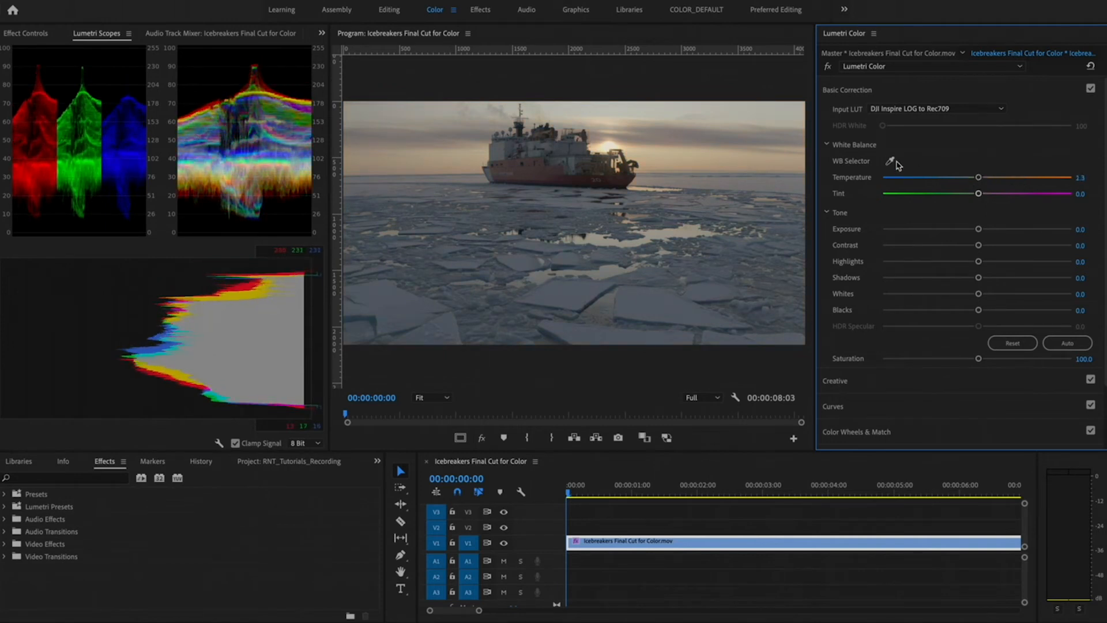
pyautogui.moveTo(980, 179); pyautogui.dragTo(992, 183)
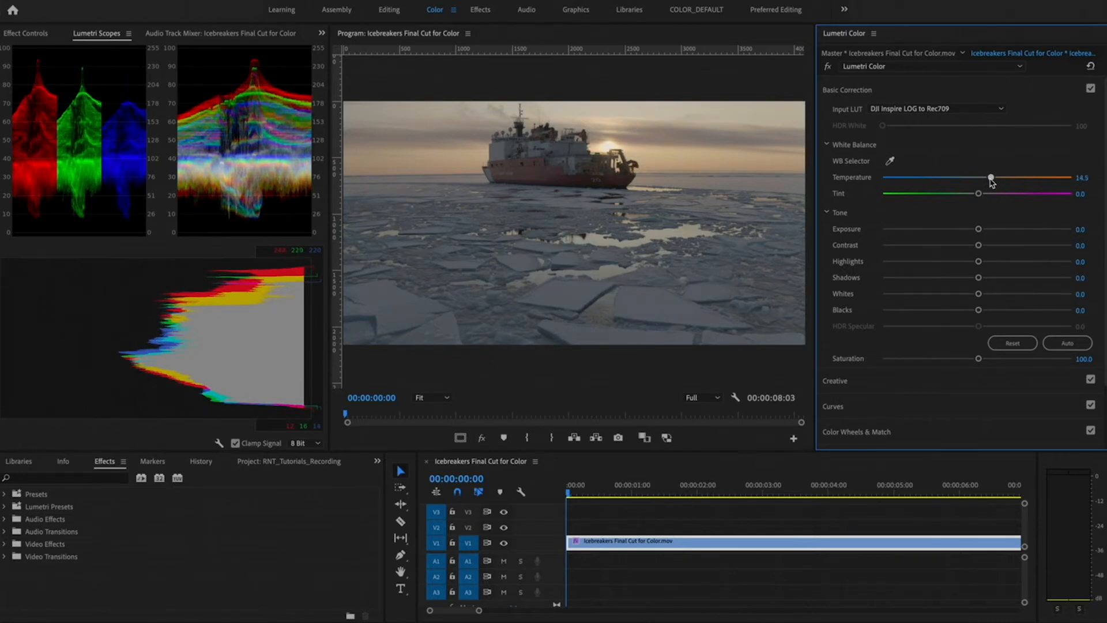
pyautogui.scroll(-3, 844, 257)
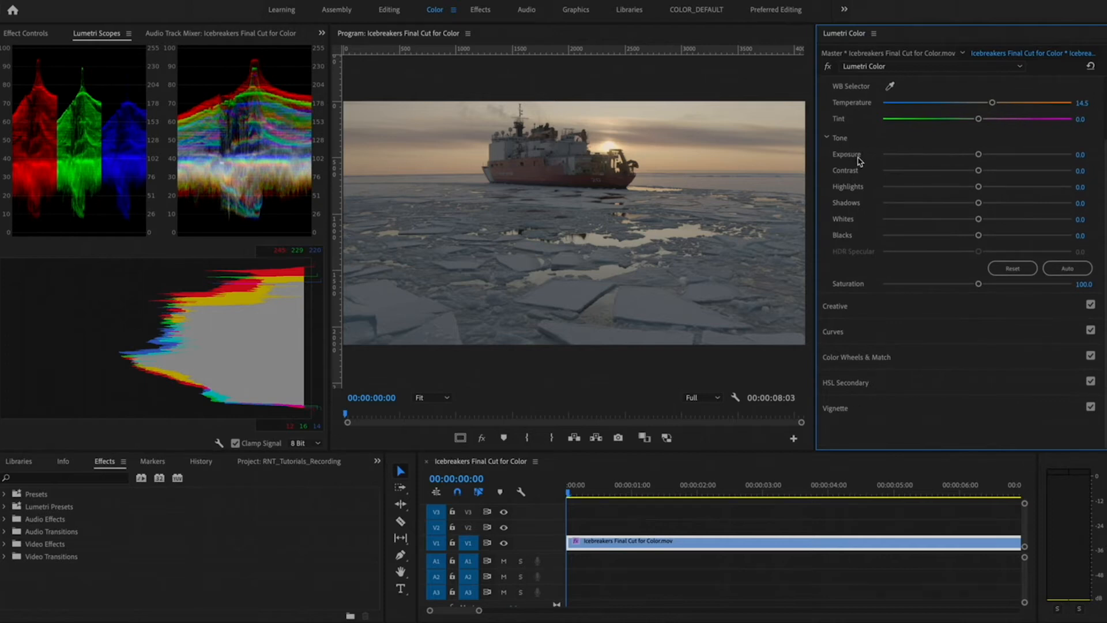
# Adjust the clip's tone by setting Exposure to about -0.1 and Contrast to about 43.4
pyautogui.moveTo(979, 155); pyautogui.dragTo(982, 156)
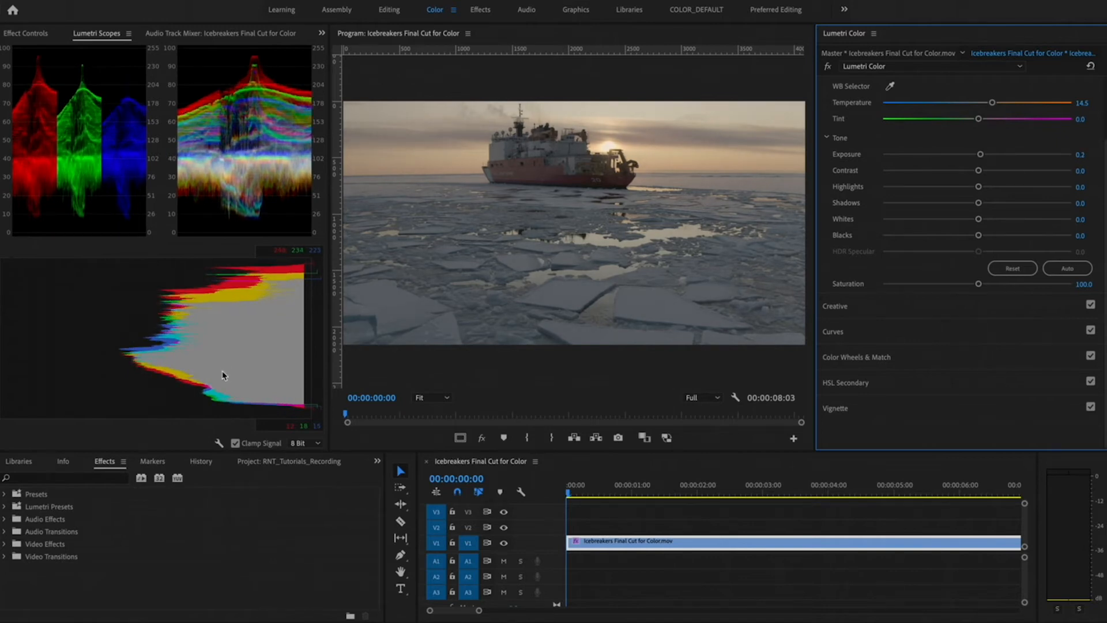
pyautogui.moveTo(980, 171)
pyautogui.mouseDown()
pyautogui.moveTo(1043, 172)
pyautogui.moveTo(959, 173)
pyautogui.moveTo(1005, 173)
pyautogui.moveTo(983, 176)
pyautogui.mouseUp()
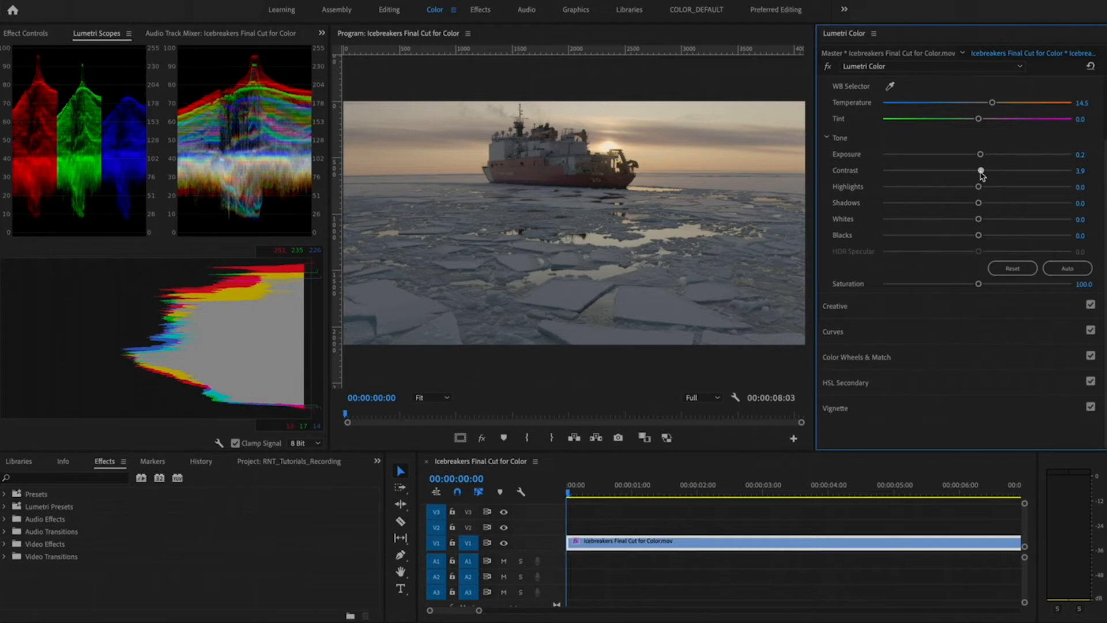
pyautogui.moveTo(982, 176); pyautogui.dragTo(1019, 173)
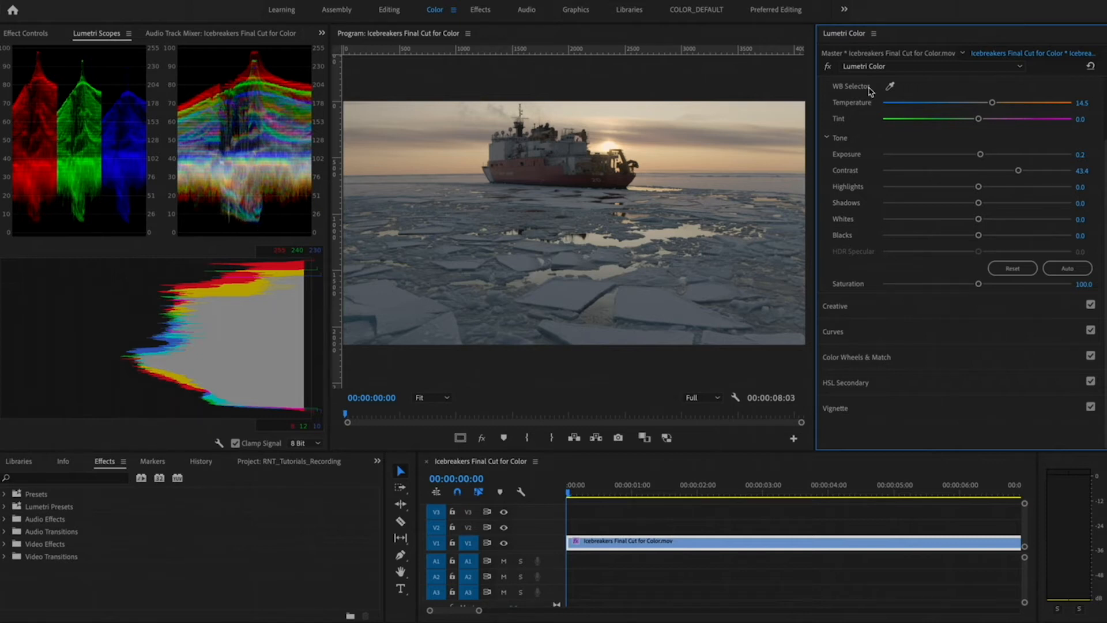
pyautogui.moveTo(979, 154); pyautogui.dragTo(978, 160)
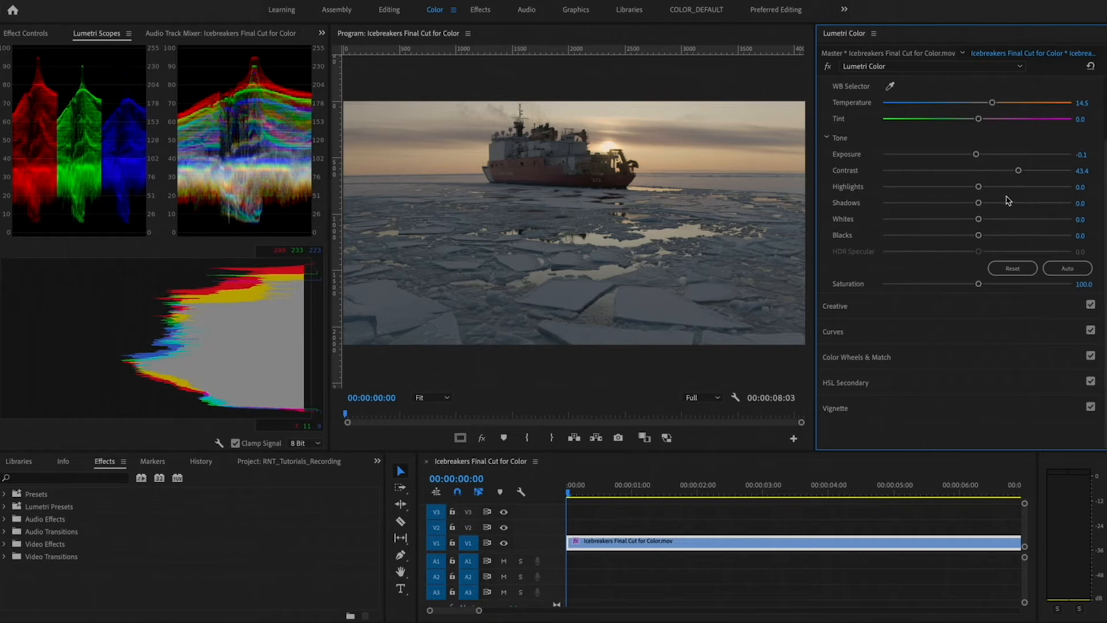
# Set Highlights to about -13.8, Shadows to 15.1, Whites to 16.4 and Blacks to -9.2, and save the project
pyautogui.moveTo(979, 186); pyautogui.dragTo(1043, 184)
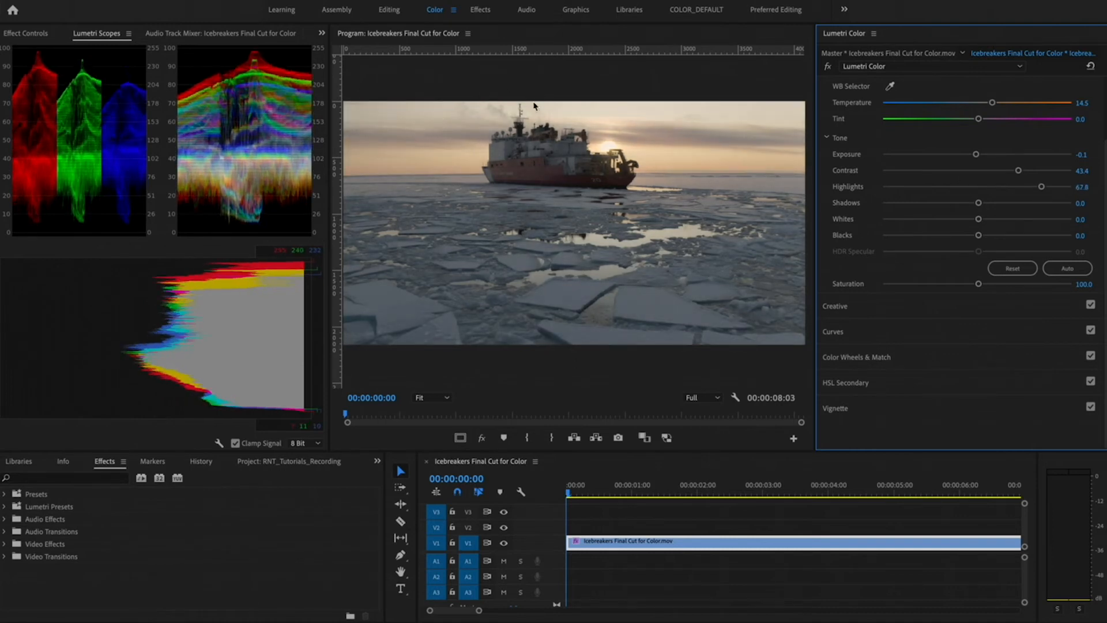
pyautogui.moveTo(1001, 191); pyautogui.dragTo(969, 242)
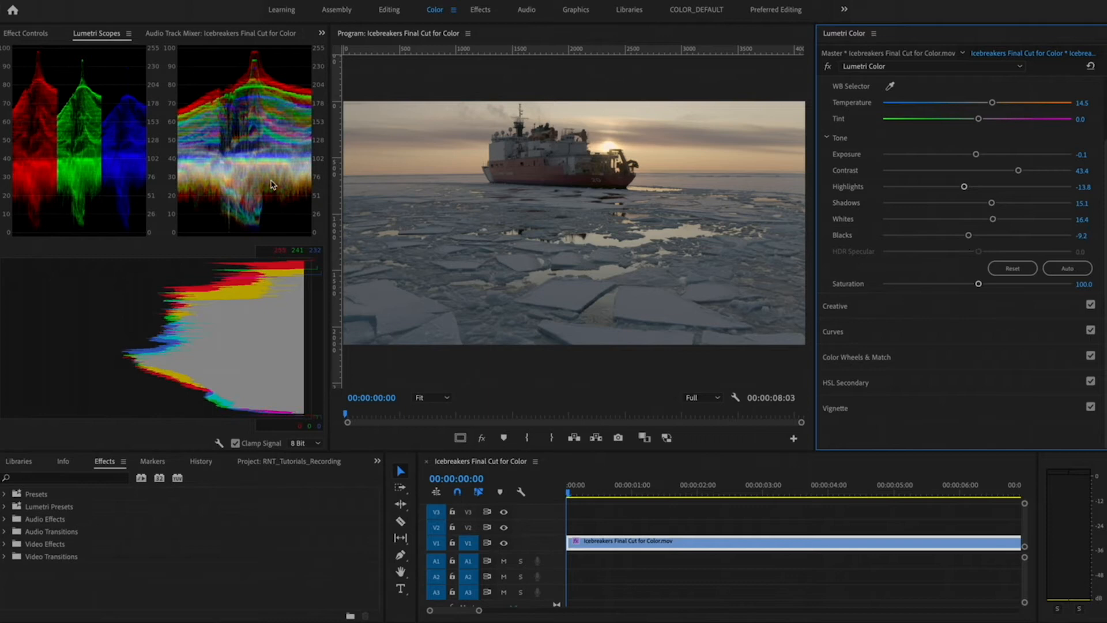
pyautogui.click(233, 242)
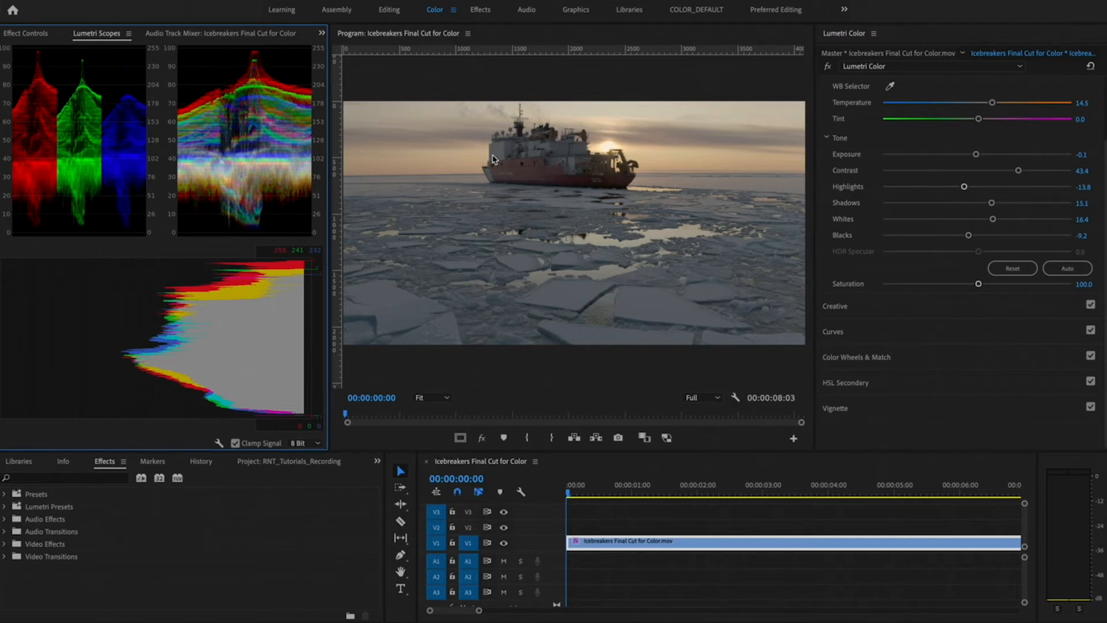
pyautogui.hotkey('ctrl', 's')
# Raise the Basic Correction Saturation to about 130.3 and collapse the Basic Correction section
pyautogui.moveTo(979, 284); pyautogui.dragTo(1007, 287)
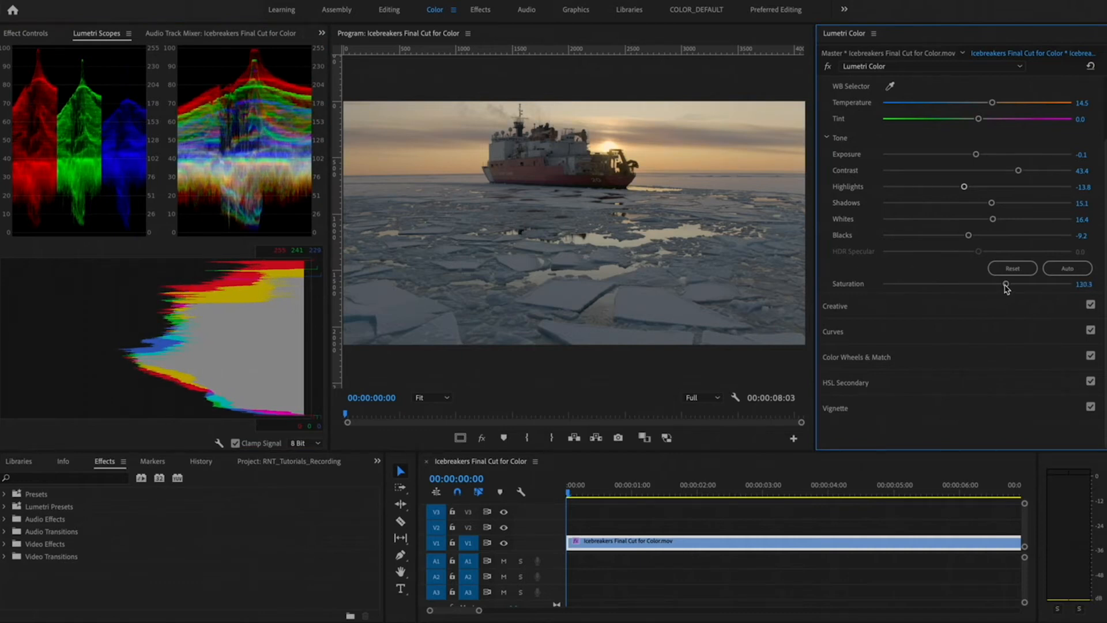
pyautogui.scroll(3, 957, 223)
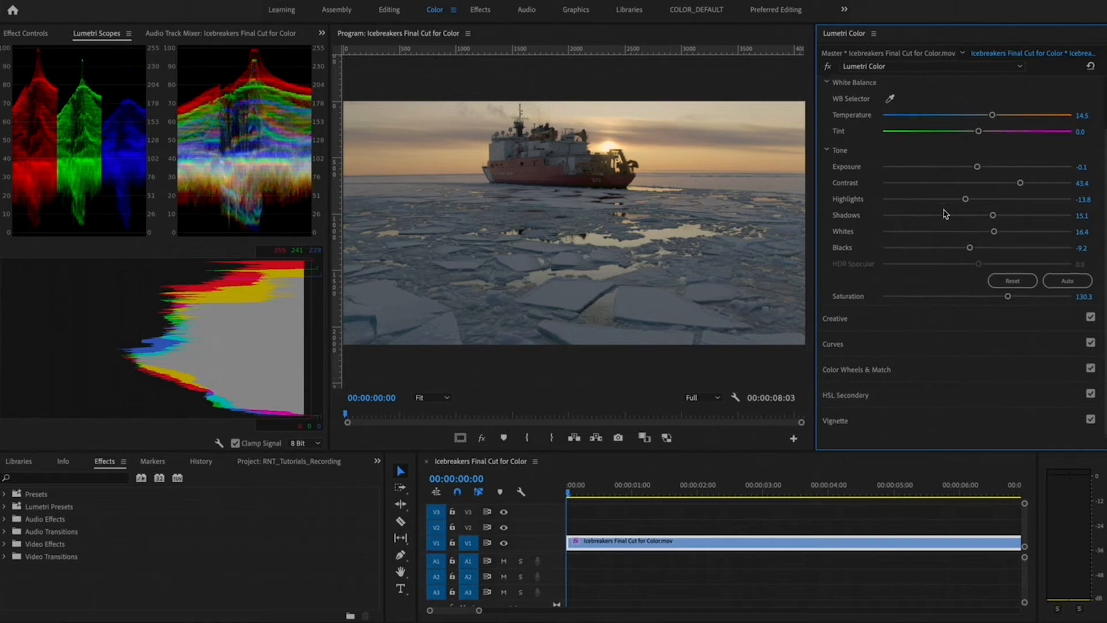
pyautogui.click(923, 90)
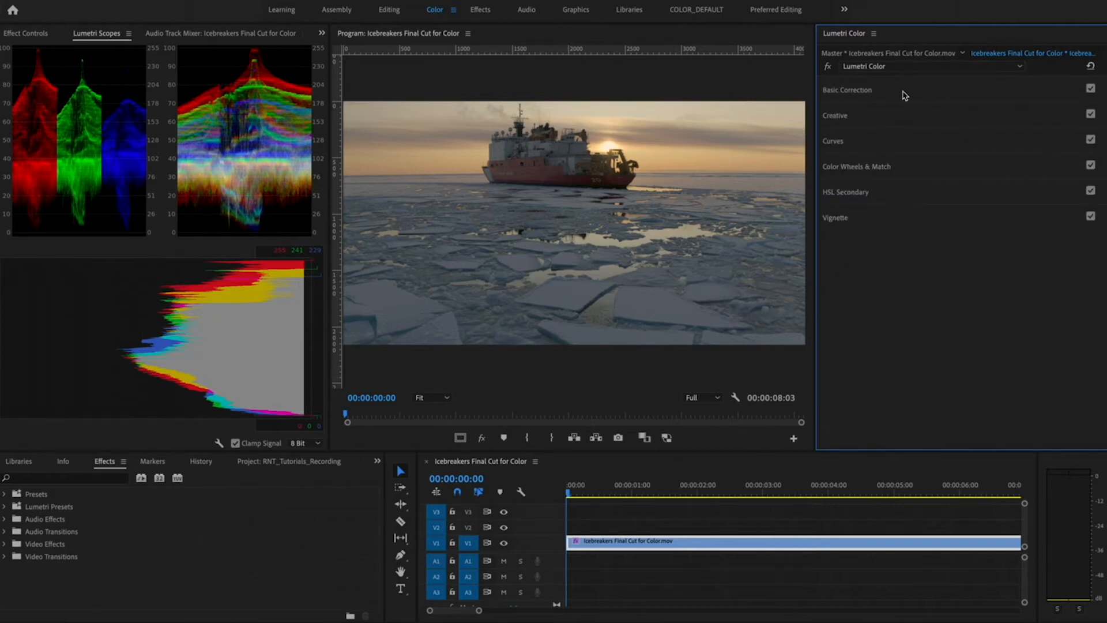
# Browse the Creative Look presets and preview them on the clip's thumbnail without applying any
pyautogui.click(860, 122)
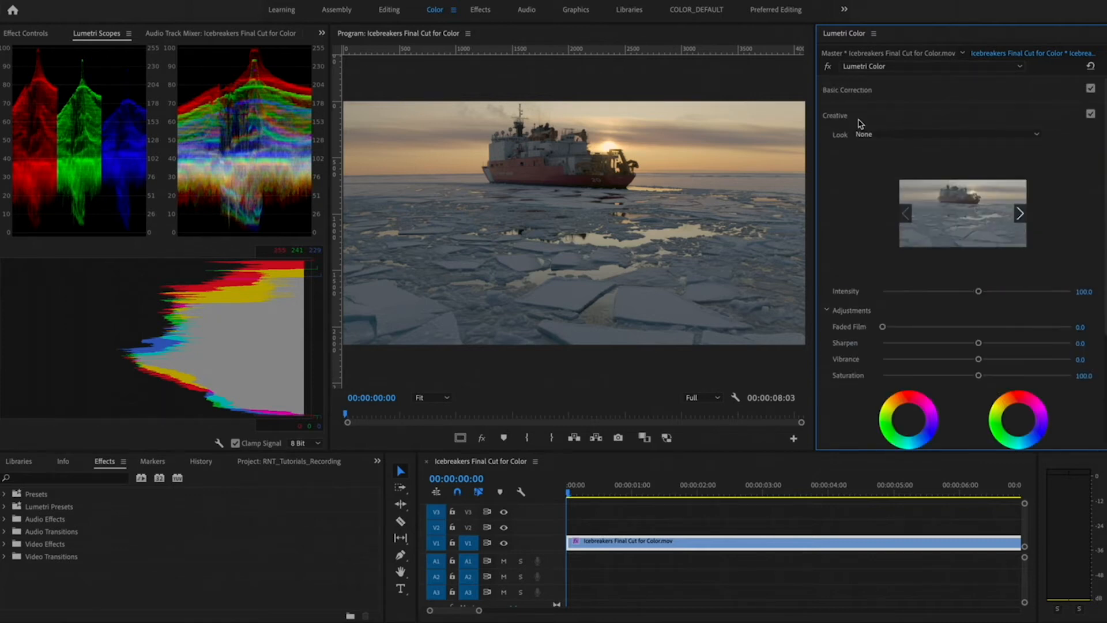
pyautogui.click(903, 141)
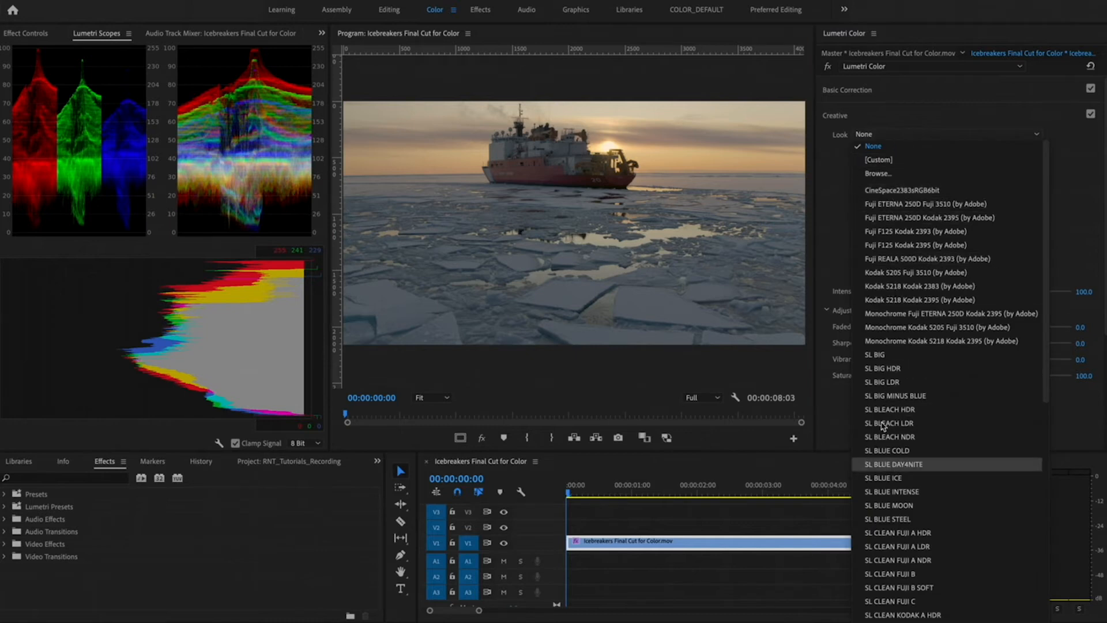
pyautogui.click(826, 173)
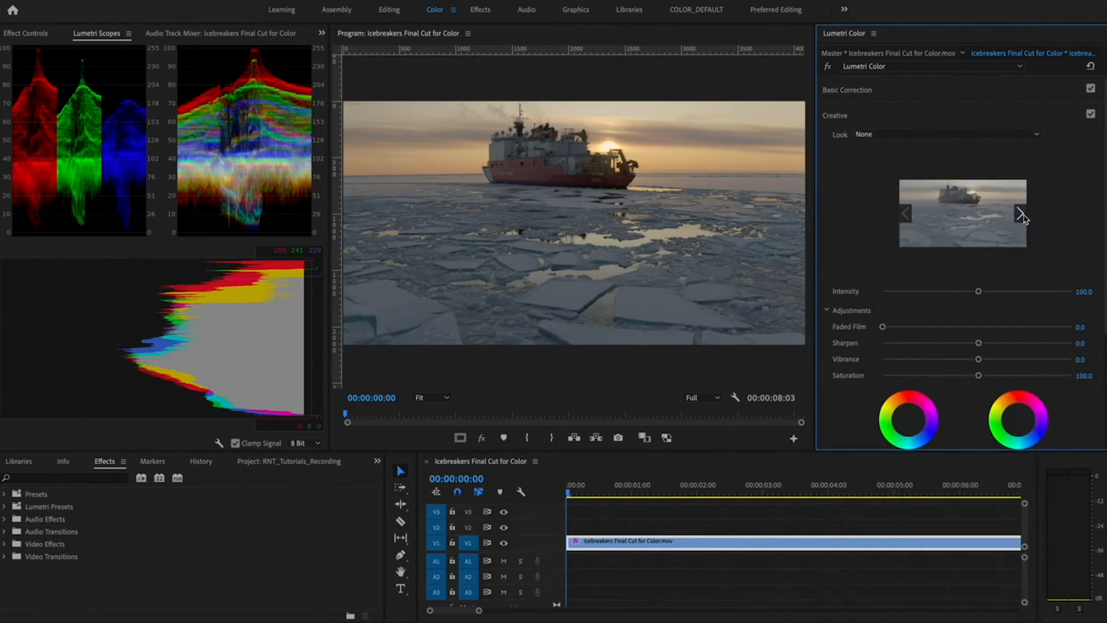
pyautogui.click(1083, 214)
pyautogui.click(1084, 214)
pyautogui.click(1083, 214)
pyautogui.click(1083, 214)
pyautogui.click(1084, 214)
pyautogui.click(1083, 214)
pyautogui.click(1084, 214)
pyautogui.click(1083, 214)
pyautogui.click(1083, 214)
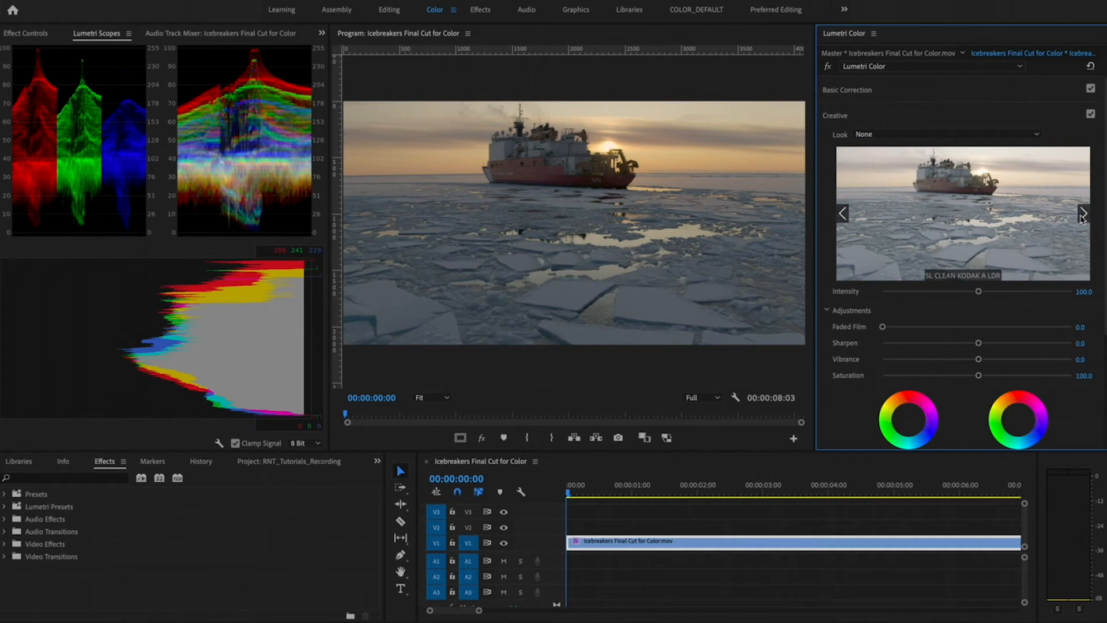
pyautogui.click(1083, 214)
pyautogui.click(1084, 214)
pyautogui.click(1083, 214)
pyautogui.click(1083, 214)
pyautogui.click(1083, 214)
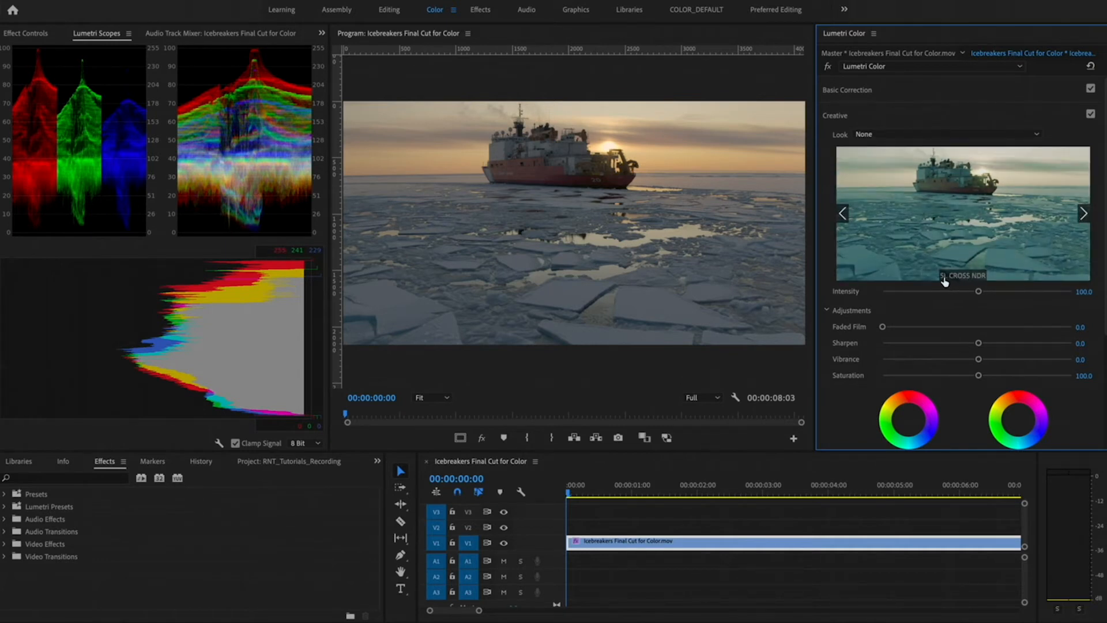
pyautogui.click(843, 214)
pyautogui.click(843, 214)
pyautogui.click(844, 214)
pyautogui.click(844, 214)
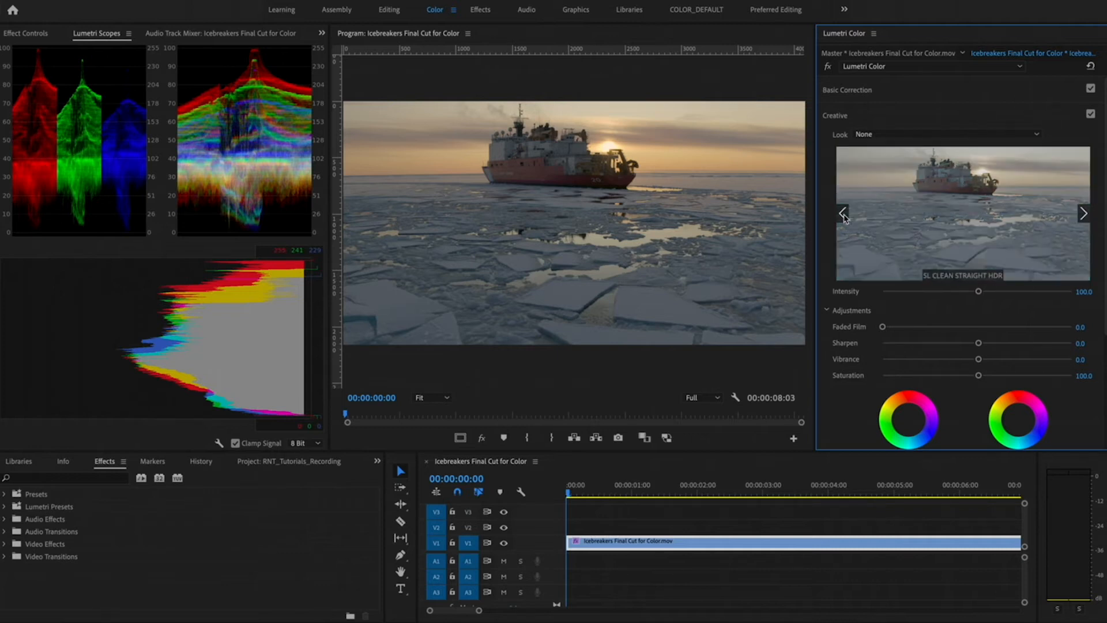
# Try applying the SL CROSS NDR look to the clip and undo it
pyautogui.click(1084, 213)
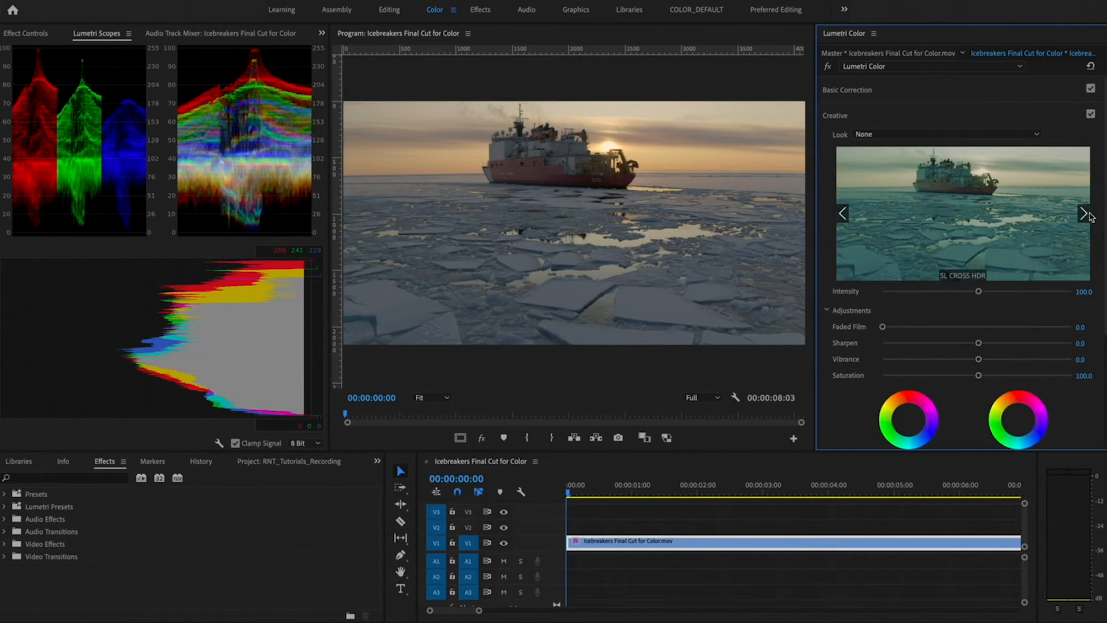
pyautogui.click(1084, 213)
pyautogui.click(992, 213)
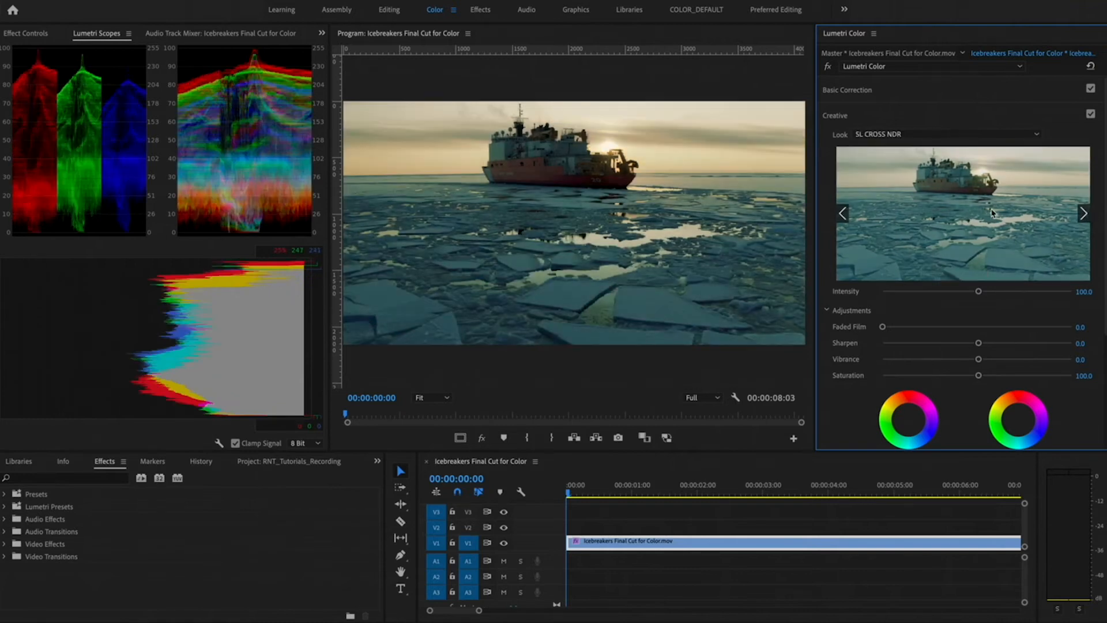
pyautogui.hotkey('ctrl', 'z')
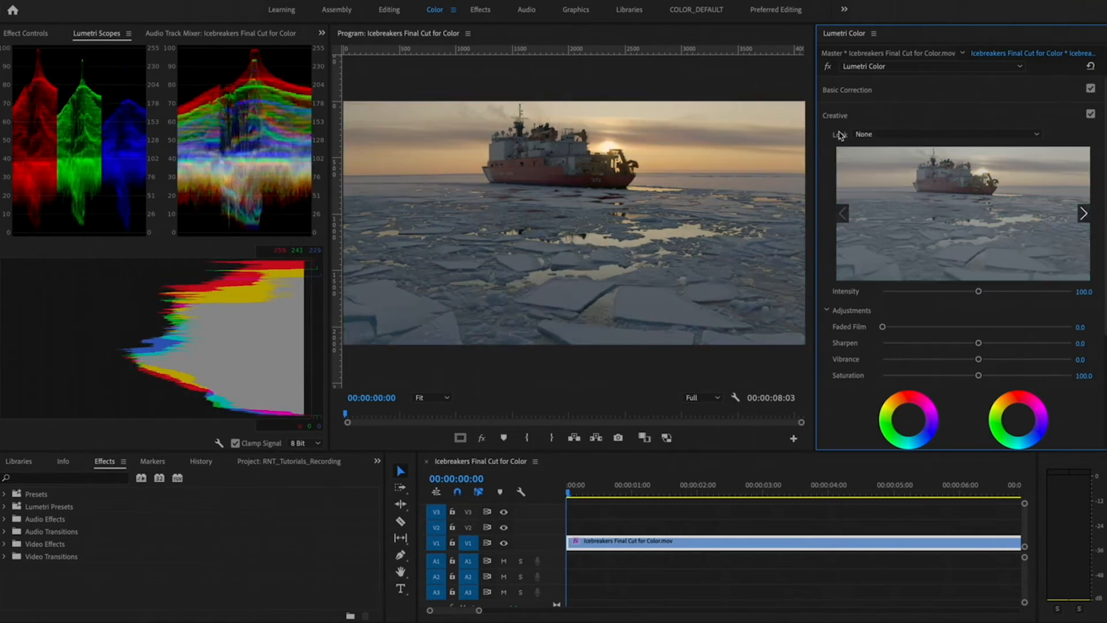
pyautogui.scroll(-5, 858, 364)
pyautogui.scroll(5, 858, 361)
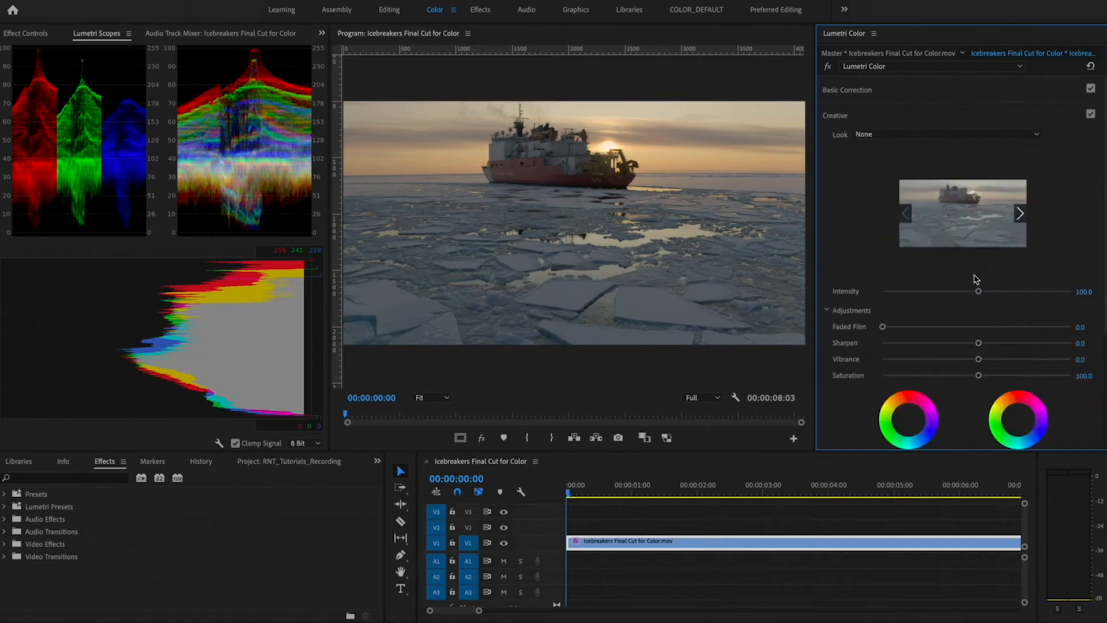
# Try the CineSpace2383sRGB6bit look with Intensity lowered to about 62.5, undo it, and play a few frames of the clip
pyautogui.click(984, 218)
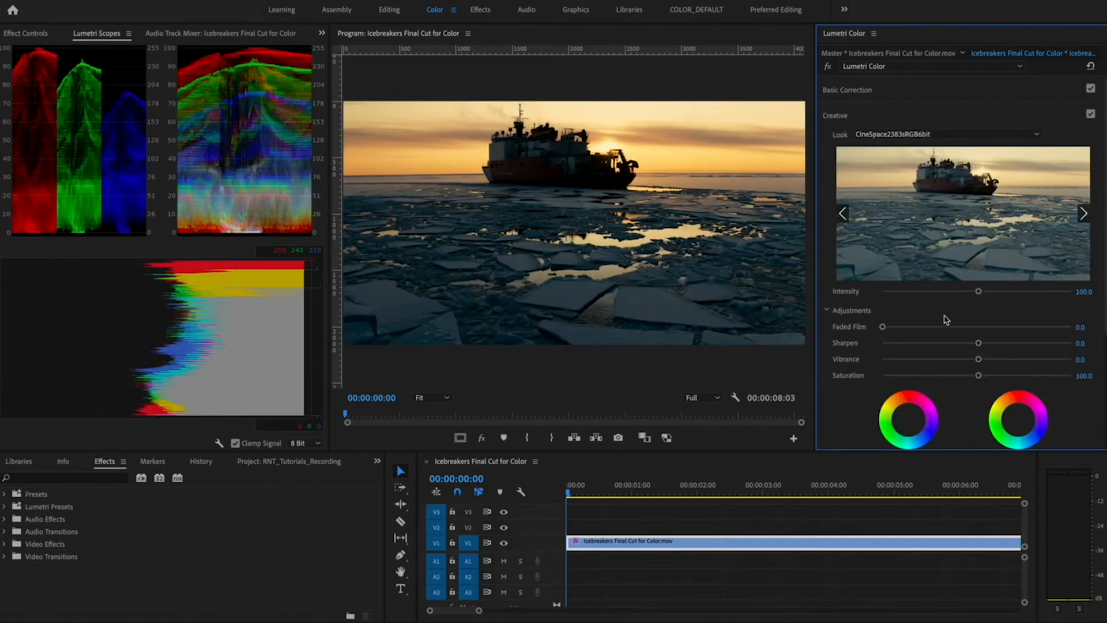
pyautogui.moveTo(979, 291); pyautogui.dragTo(940, 292)
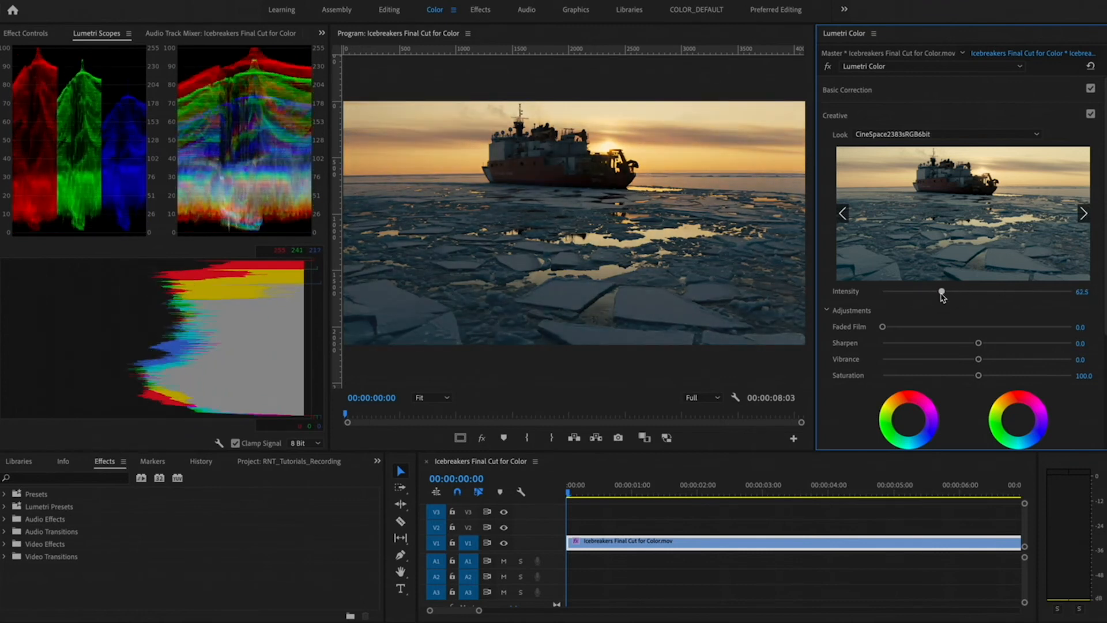
pyautogui.click(944, 190)
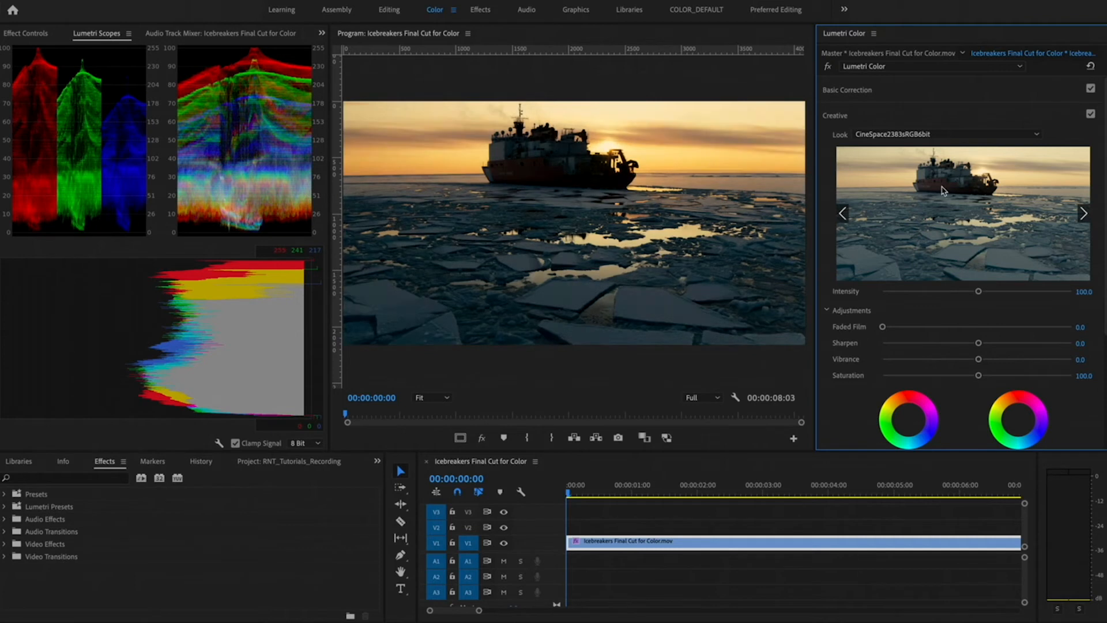
pyautogui.press('space')
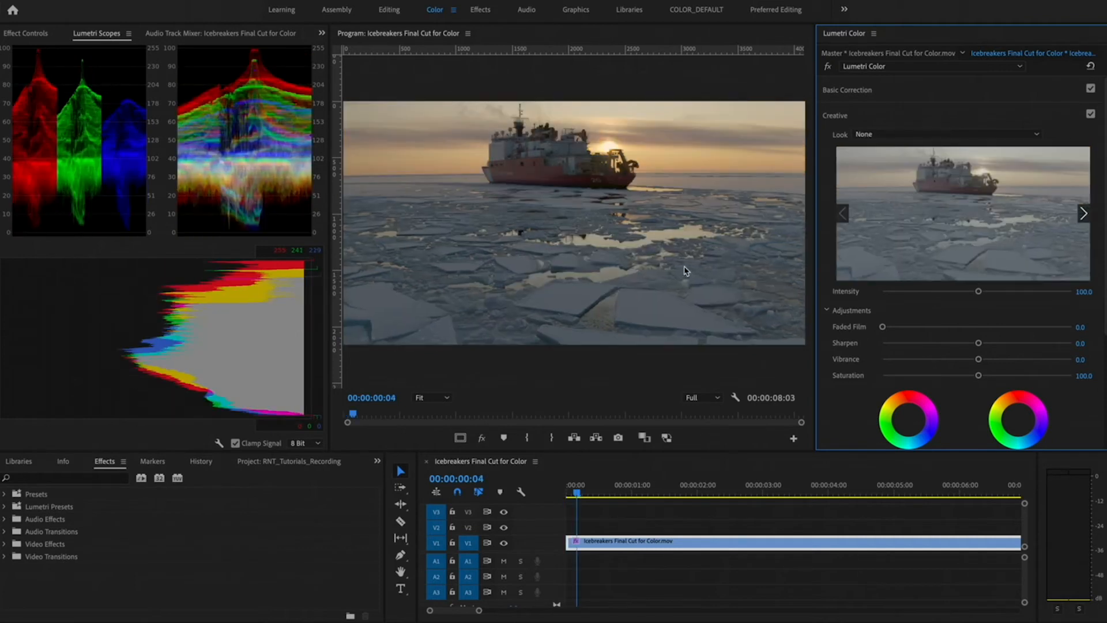
pyautogui.press('space')
# Try a Faded Film amount of about 37.8 in the Creative adjustments and return it to 0
pyautogui.scroll(-2, 852, 367)
pyautogui.scroll(-1, 852, 367)
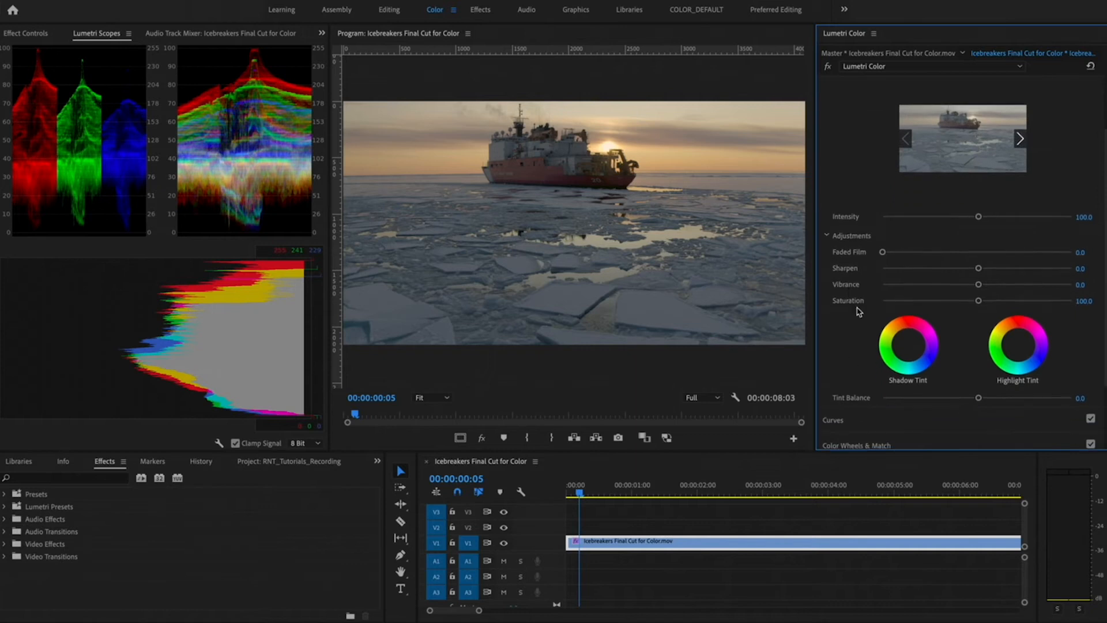
pyautogui.scroll(2, 852, 300)
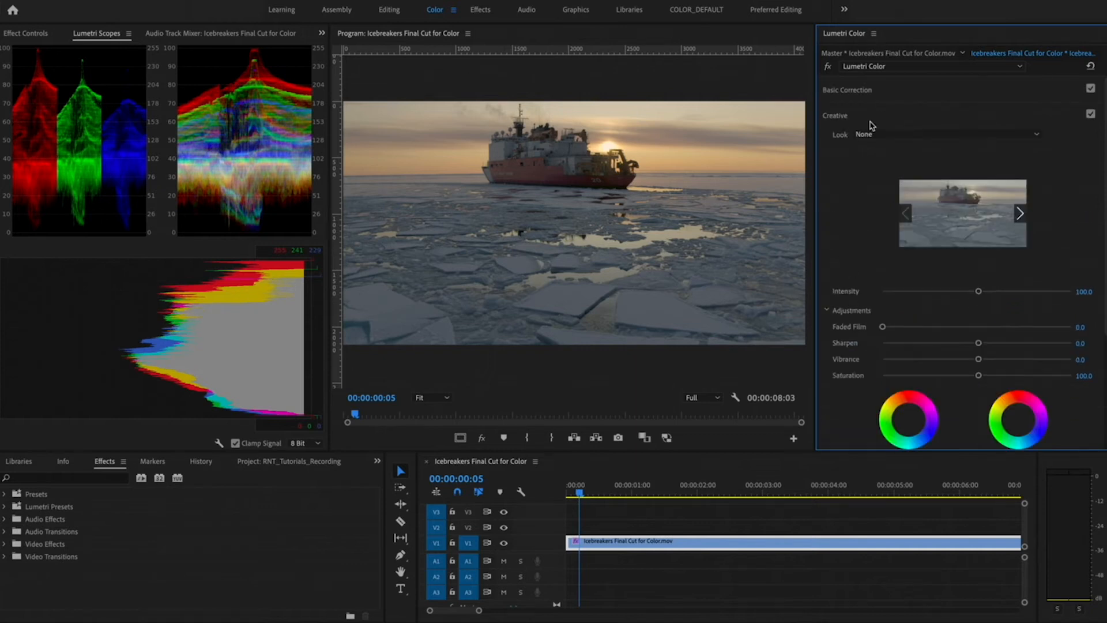
pyautogui.scroll(-2, 859, 388)
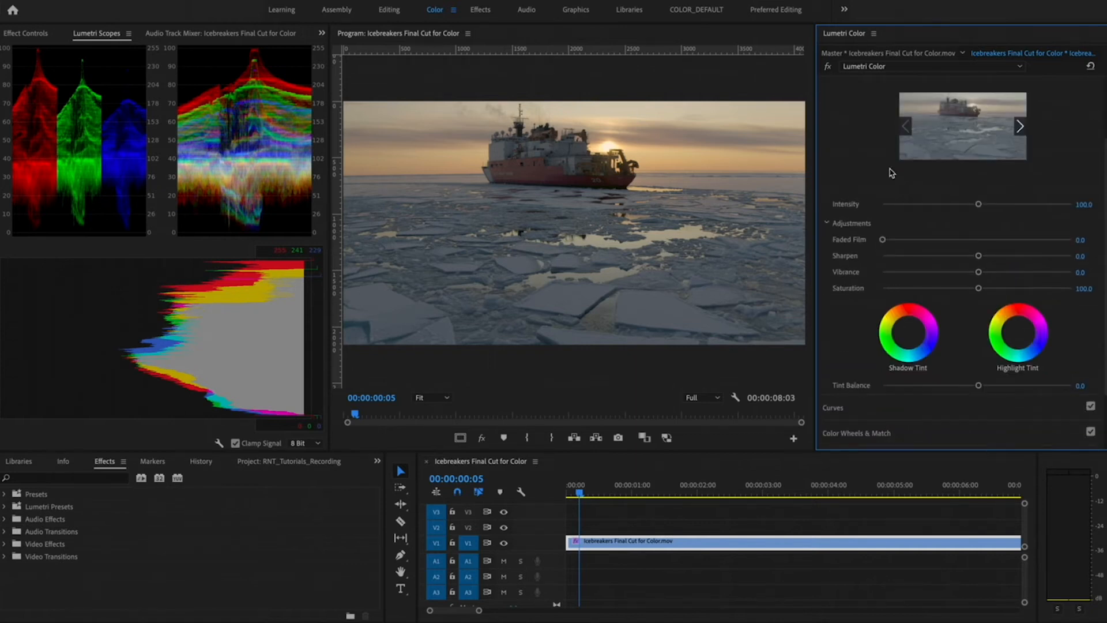
pyautogui.moveTo(883, 240); pyautogui.dragTo(954, 231)
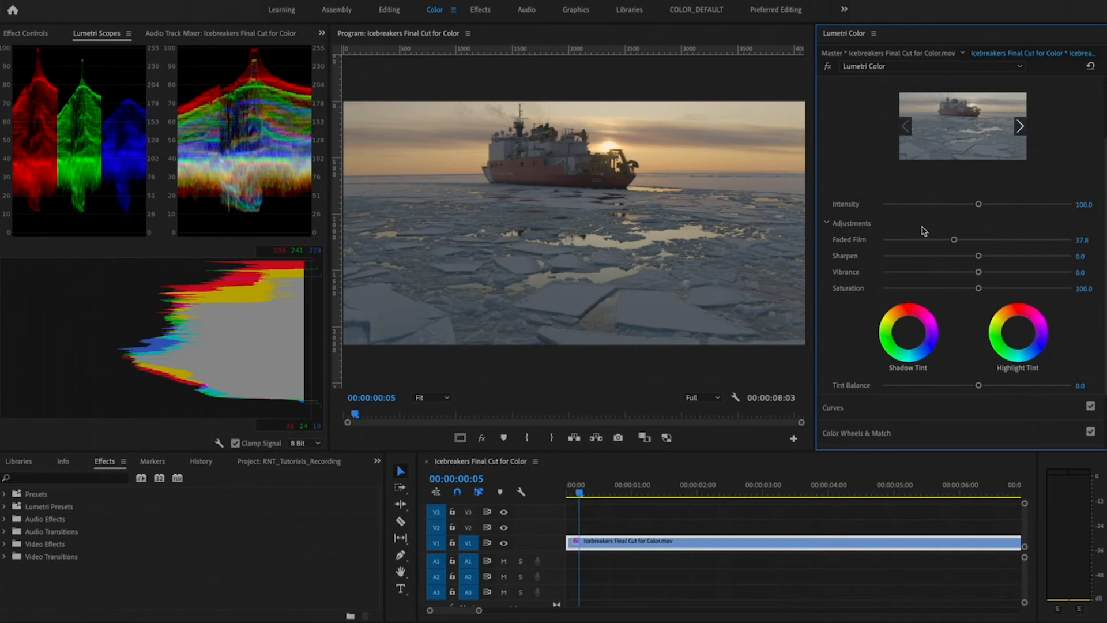
pyautogui.moveTo(940, 241); pyautogui.dragTo(831, 242)
# Set the Creative Sharpen to about 25.7, Vibrance to 48.7 and Saturation to 120.4, and collapse the Creative section
pyautogui.moveTo(983, 258); pyautogui.dragTo(1025, 274)
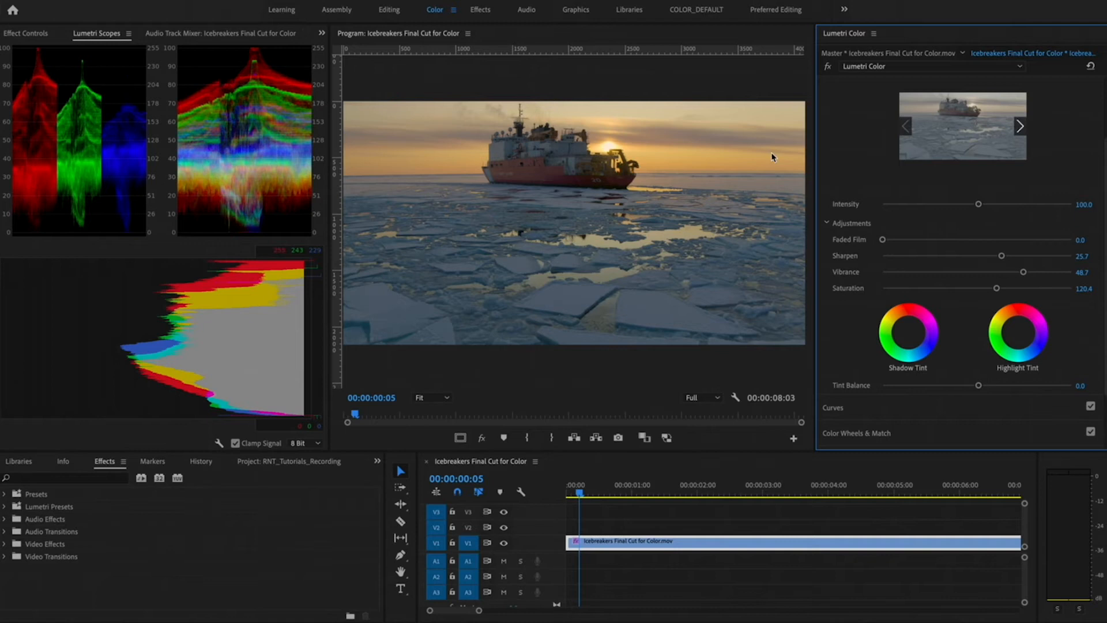
pyautogui.scroll(-3, 846, 399)
pyautogui.scroll(6, 846, 400)
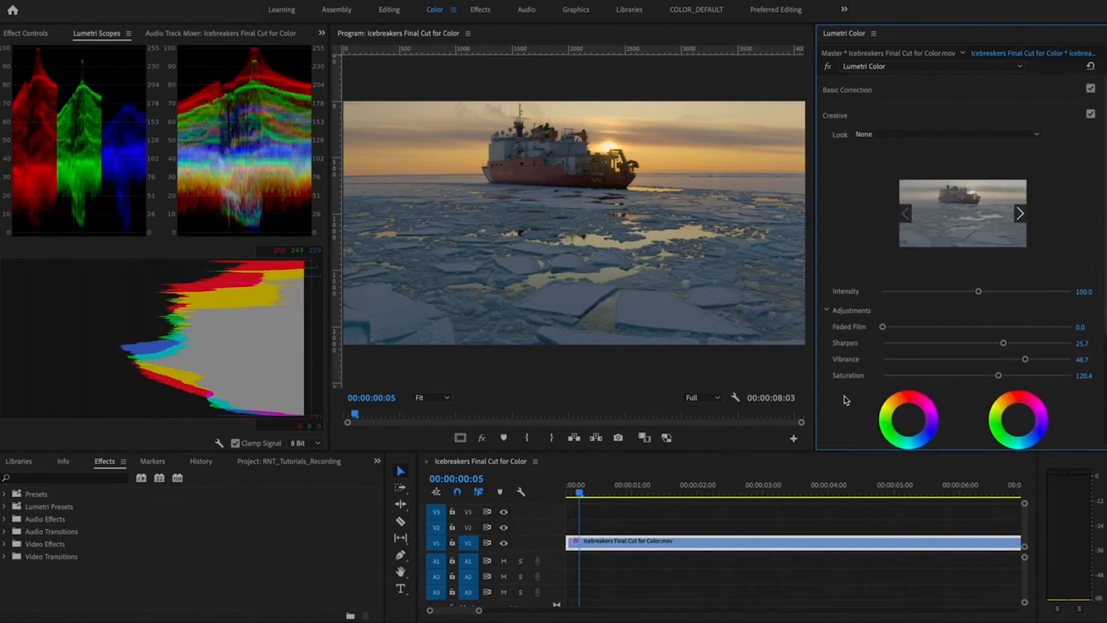
pyautogui.click(889, 117)
# Open the Curves section and examine the red, green and blue channel curves in RGB Curves
pyautogui.click(838, 143)
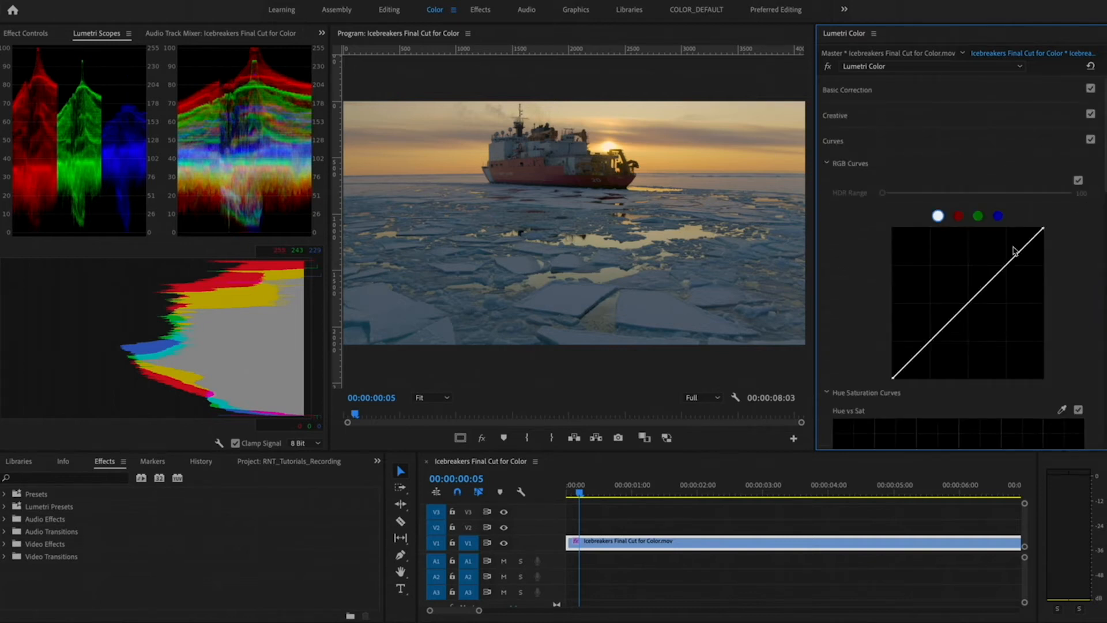
pyautogui.scroll(-1, 837, 285)
pyautogui.scroll(1, 837, 285)
pyautogui.click(958, 216)
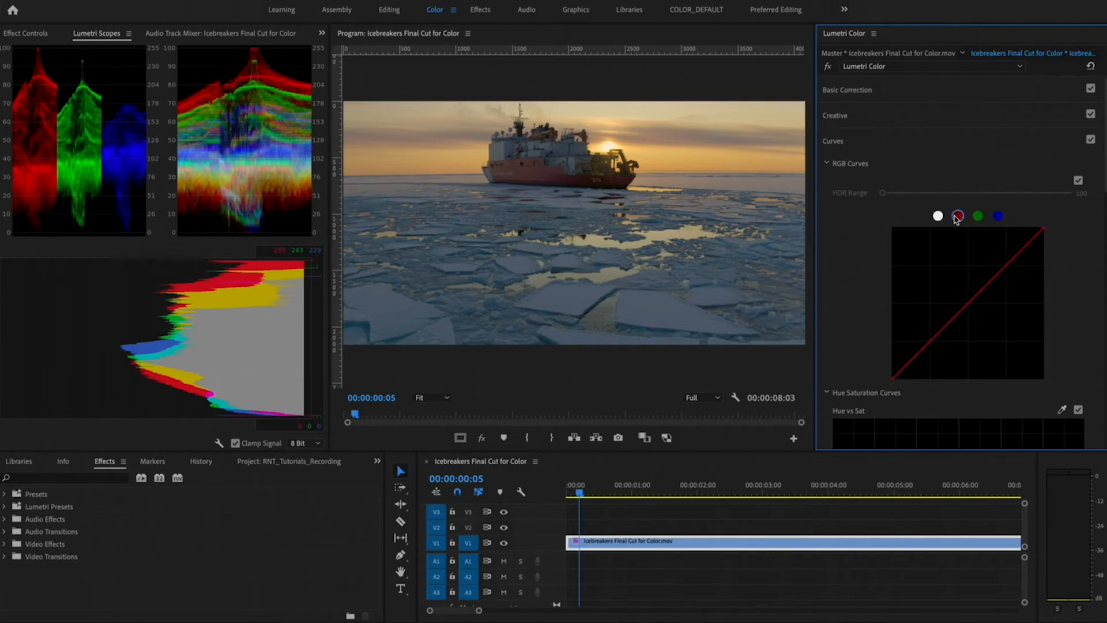
pyautogui.click(980, 218)
pyautogui.click(999, 218)
# Shape the master RGB curve into a gentle S by lowering a shadow point and raising a highlight point
pyautogui.click(939, 217)
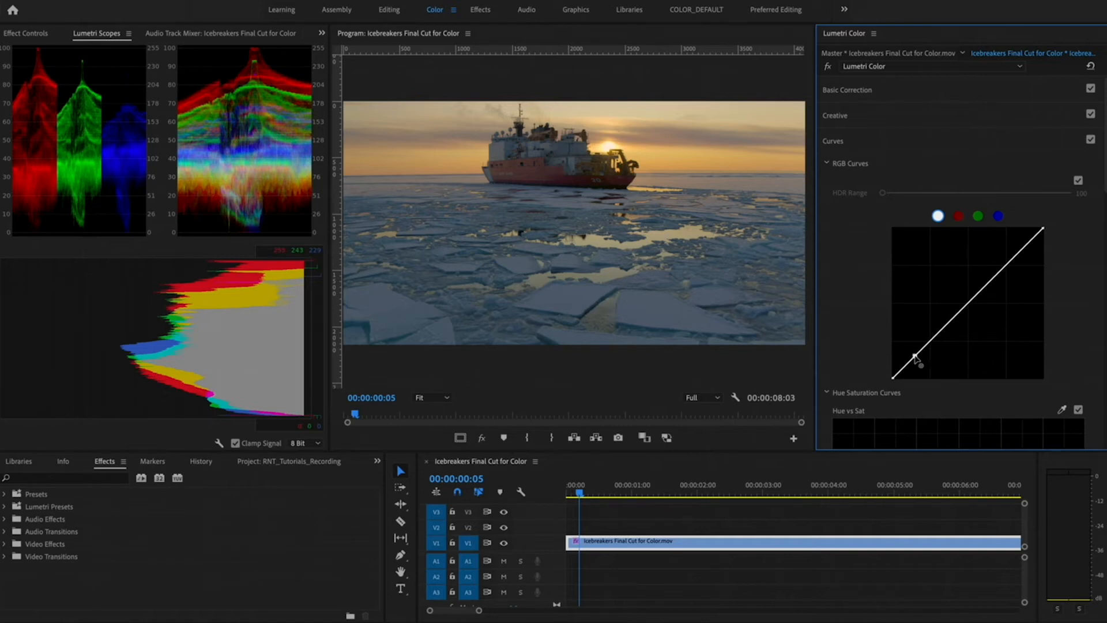
pyautogui.moveTo(916, 357); pyautogui.dragTo(917, 363)
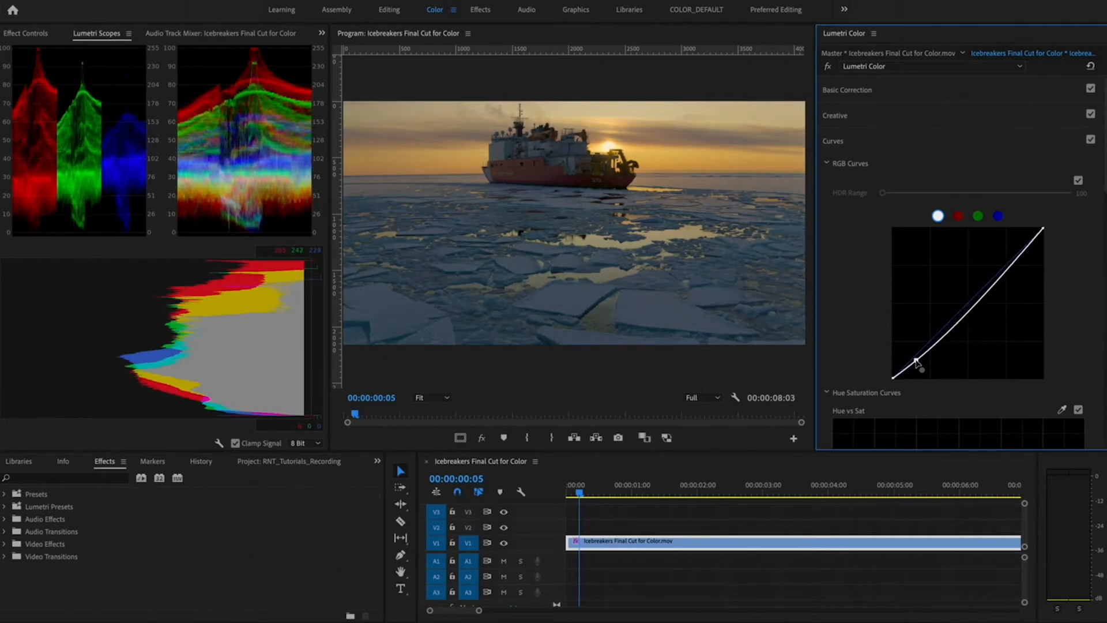
pyautogui.moveTo(1020, 258); pyautogui.dragTo(1017, 249)
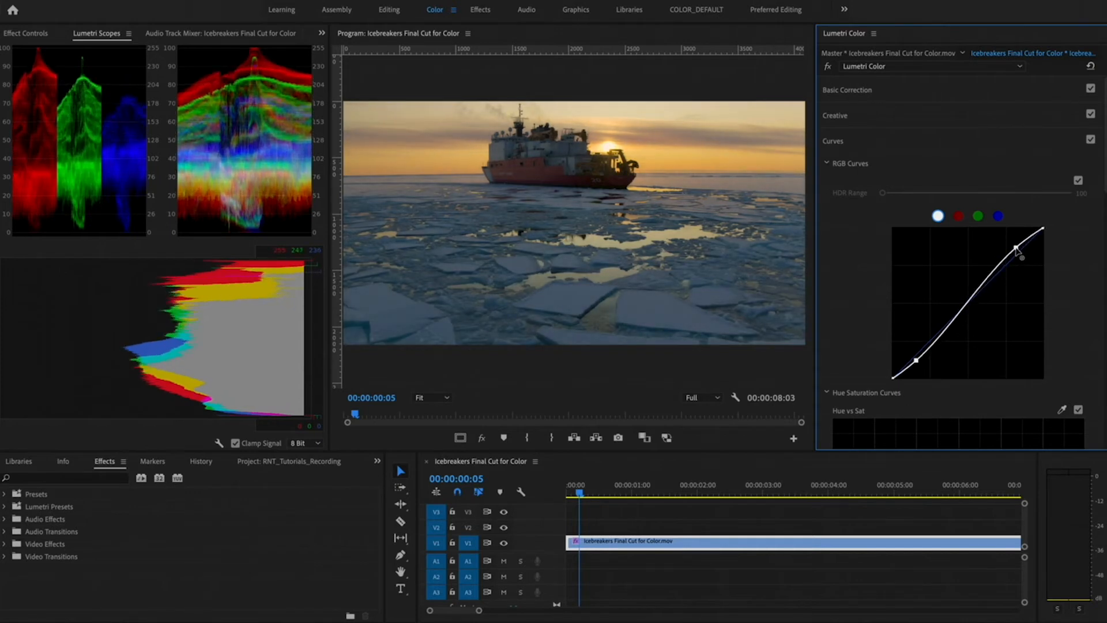
# Add a midtone point to the master RGB curve, try shifting the shadow and highlight points for more contrast, and undo those shifts
pyautogui.click(963, 308)
pyautogui.moveTo(917, 360); pyautogui.dragTo(930, 360)
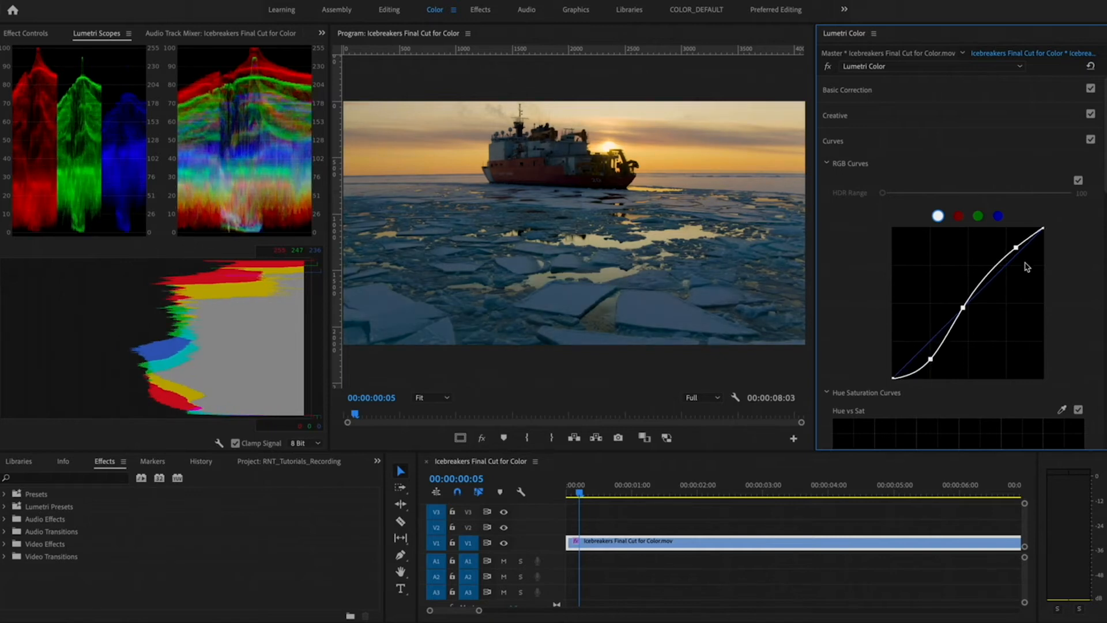
pyautogui.moveTo(1016, 248)
pyautogui.mouseDown()
pyautogui.moveTo(1015, 274)
pyautogui.moveTo(1013, 256)
pyautogui.mouseUp()
pyautogui.hotkey('ctrl', 'z')
pyautogui.hotkey('ctrl', 'z')
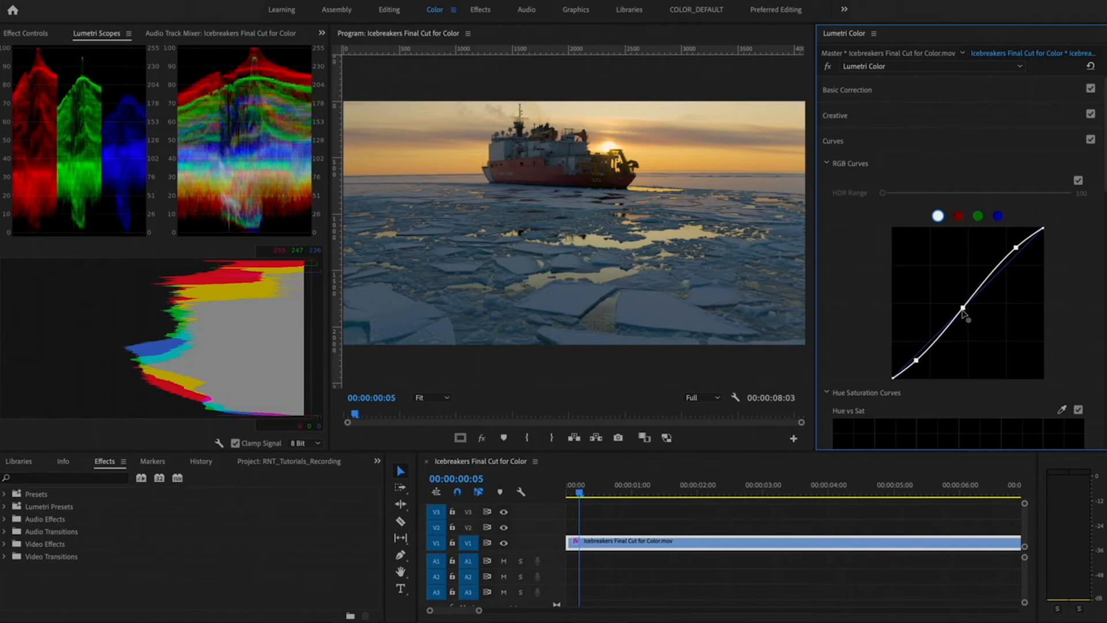
# Lower the midtones of the master RGB curve, add a point on either side of the middle, and slightly lower the highlight point
pyautogui.moveTo(963, 309); pyautogui.dragTo(966, 316)
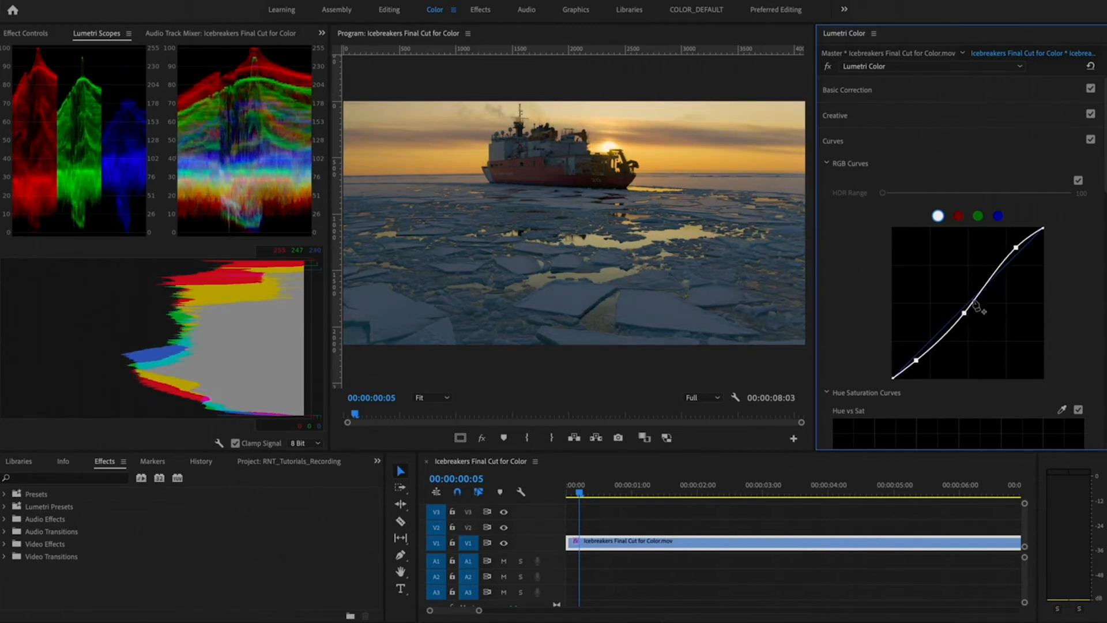
pyautogui.moveTo(934, 307); pyautogui.dragTo(945, 341)
pyautogui.keyDown('ctrl'); pyautogui.click(944, 339); pyautogui.keyUp('ctrl')
pyautogui.moveTo(944, 337); pyautogui.dragTo(916, 363)
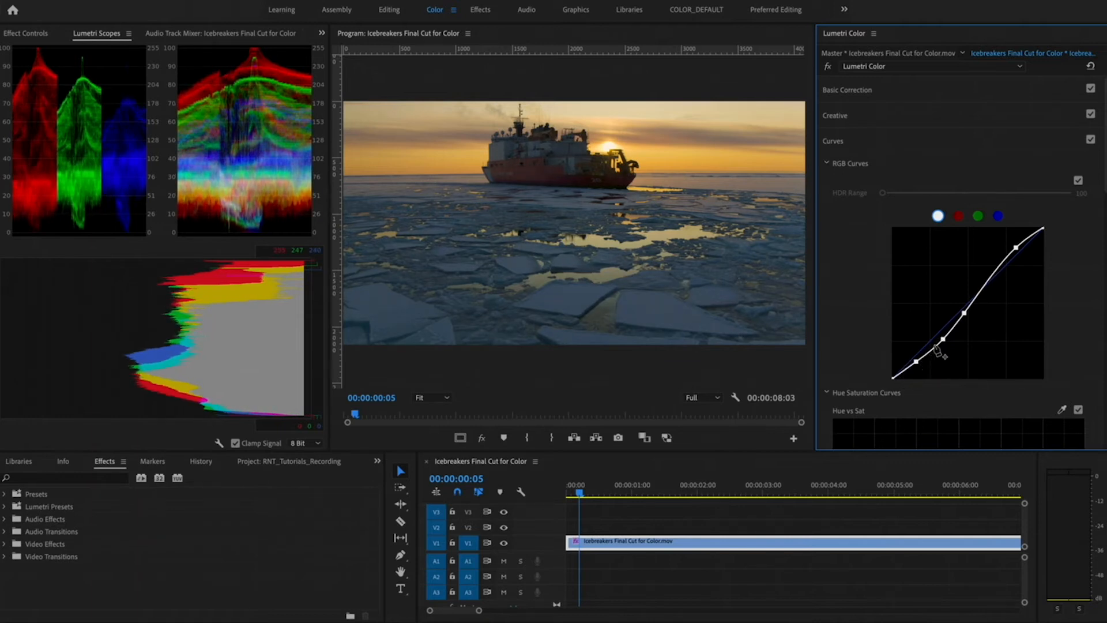
pyautogui.moveTo(916, 362); pyautogui.dragTo(916, 364)
pyautogui.moveTo(989, 281); pyautogui.dragTo(967, 317)
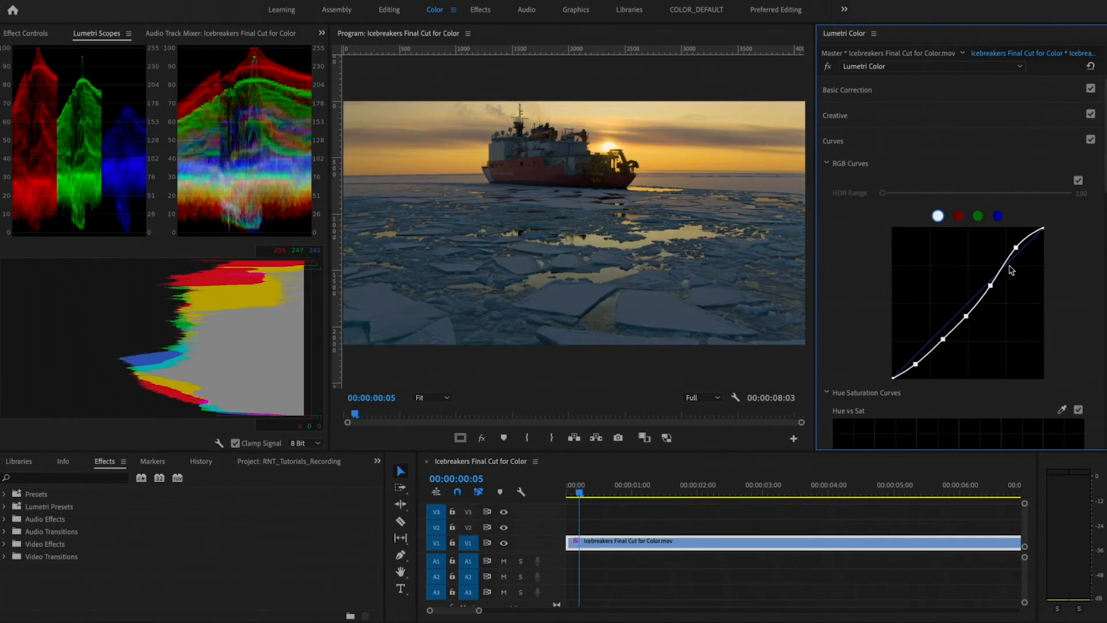
pyautogui.moveTo(1016, 249); pyautogui.dragTo(1018, 253)
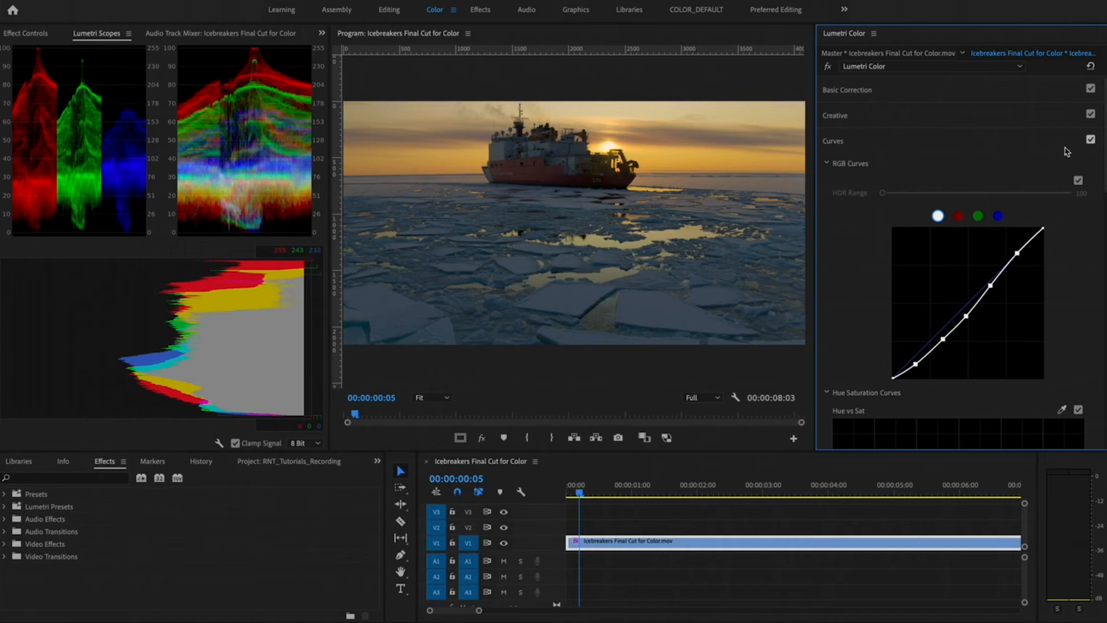
# Compare the image with and without the Curves adjustments, leaving them enabled
pyautogui.click(1091, 139)
pyautogui.click(1090, 140)
pyautogui.click(1091, 139)
pyautogui.click(1090, 139)
pyautogui.click(1091, 140)
pyautogui.click(1091, 139)
pyautogui.click(1089, 141)
pyautogui.click(1089, 141)
# Try boosting saturation with a single raised yellow point on the Hue vs Sat curve, and undo it
pyautogui.scroll(-8, 826, 331)
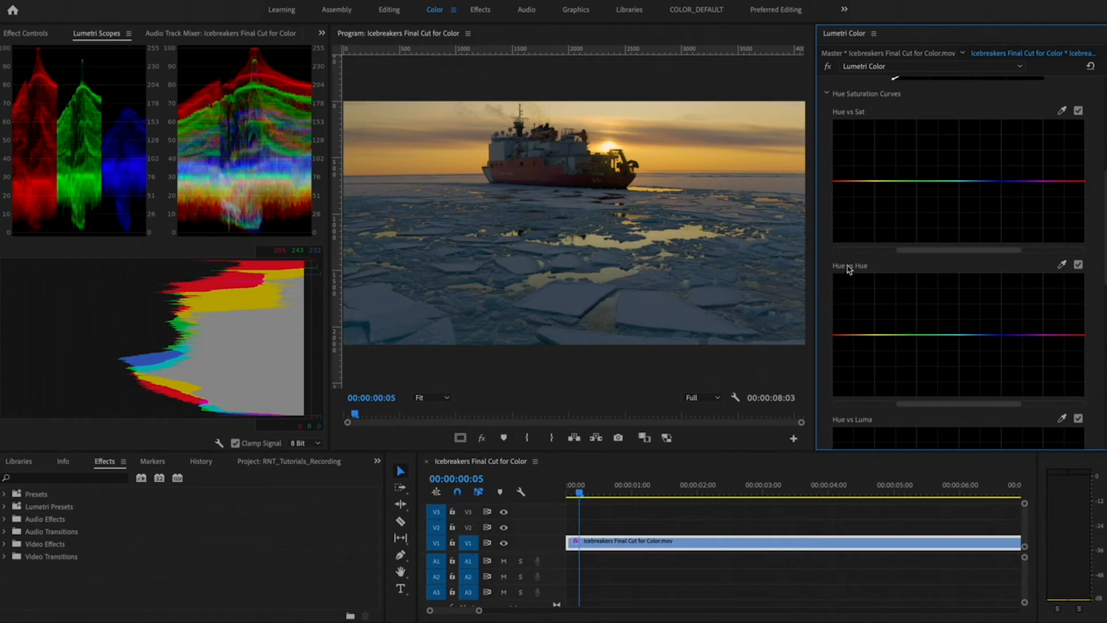
pyautogui.scroll(4, 886, 268)
pyautogui.scroll(-3, 888, 268)
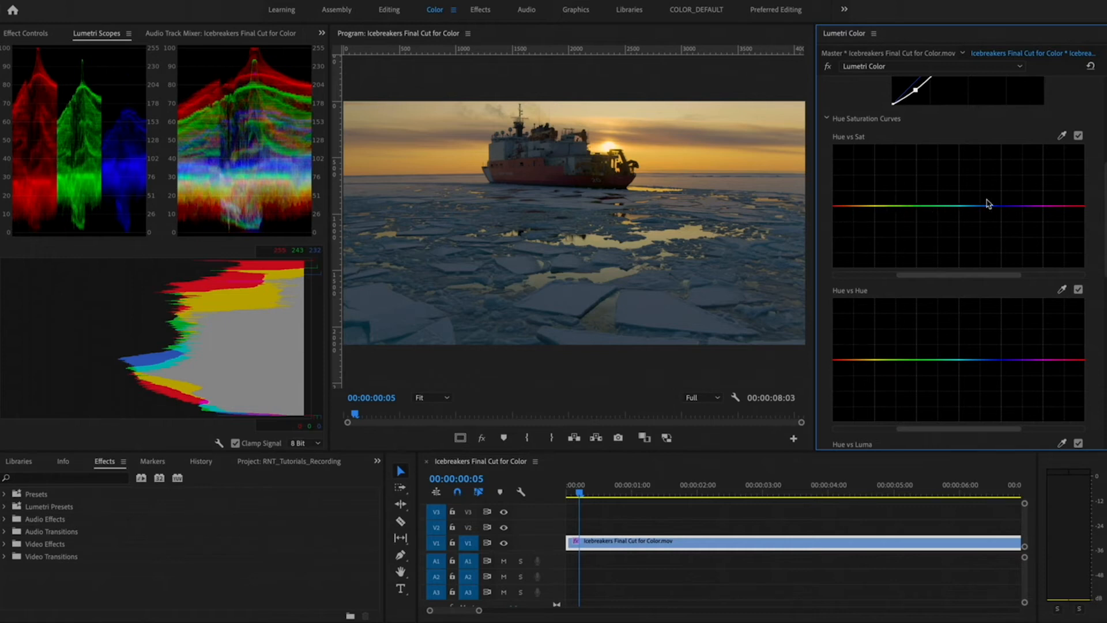
pyautogui.click(875, 206)
pyautogui.moveTo(875, 206); pyautogui.dragTo(875, 175)
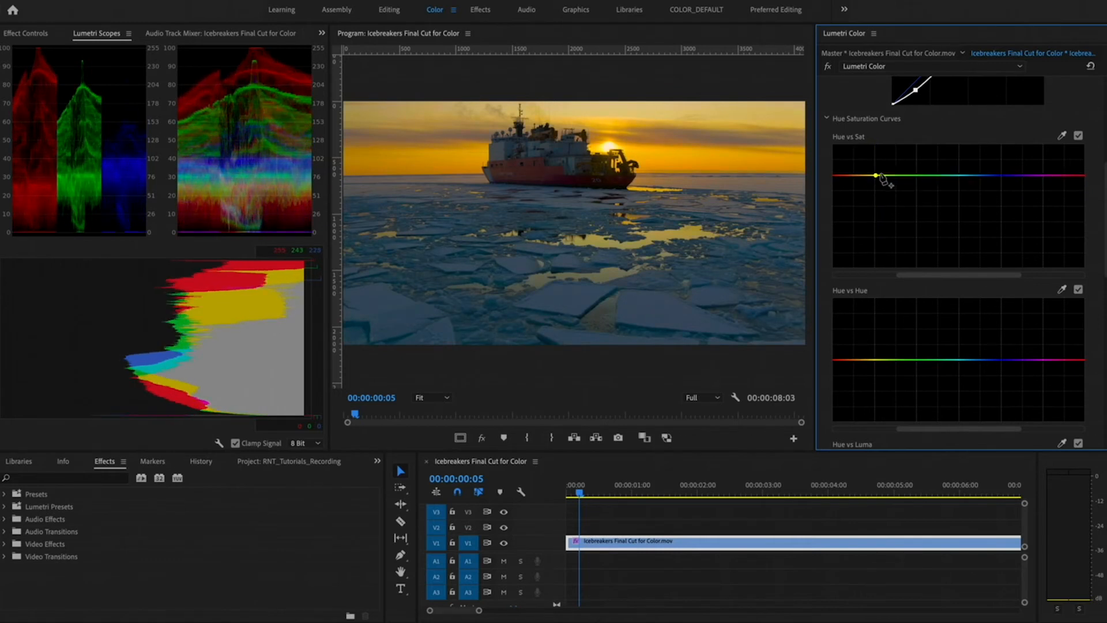
pyautogui.hotkey('ctrl', 'z')
# Anchor both sides of the yellow point on the Hue vs Sat curve, try fully desaturating yellow, and undo it
pyautogui.click(891, 206)
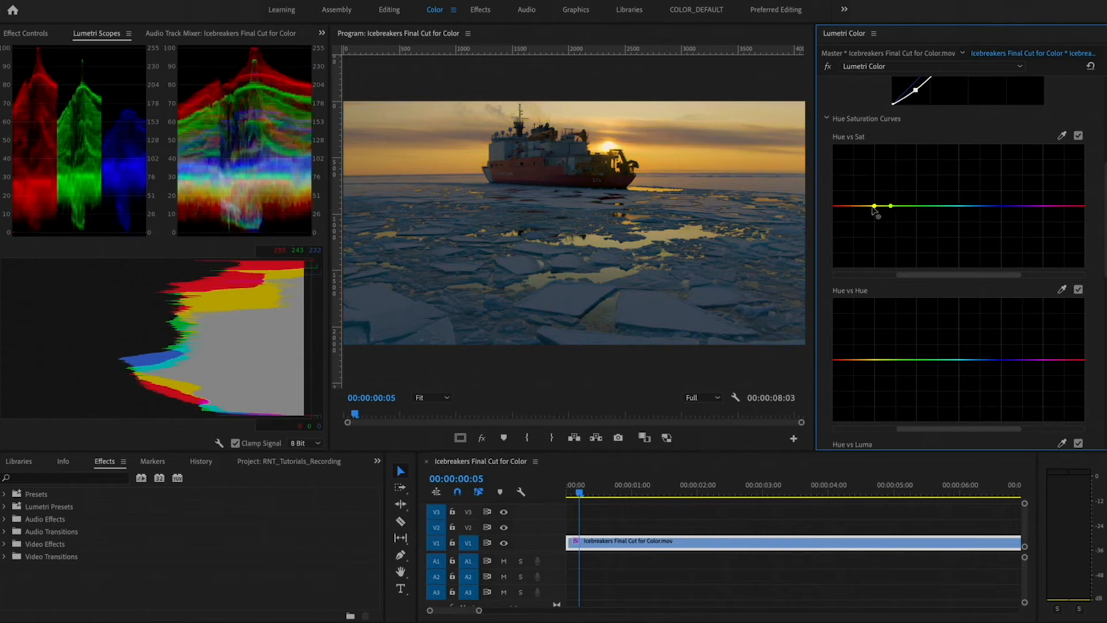
pyautogui.click(861, 206)
pyautogui.moveTo(875, 207); pyautogui.dragTo(877, 267)
pyautogui.hotkey('ctrl', 'z')
# Sample the sunset sky's orange for the Hue vs Sat curve and slightly lower the saturation of that range
pyautogui.click(1062, 136)
pyautogui.click(680, 157)
pyautogui.moveTo(873, 207); pyautogui.dragTo(839, 207)
pyautogui.hotkey('ctrl', 'z')
pyautogui.hotkey('ctrl', 'z')
pyautogui.moveTo(858, 207)
pyautogui.mouseDown()
pyautogui.moveTo(863, 241)
pyautogui.moveTo(862, 220)
pyautogui.mouseUp()
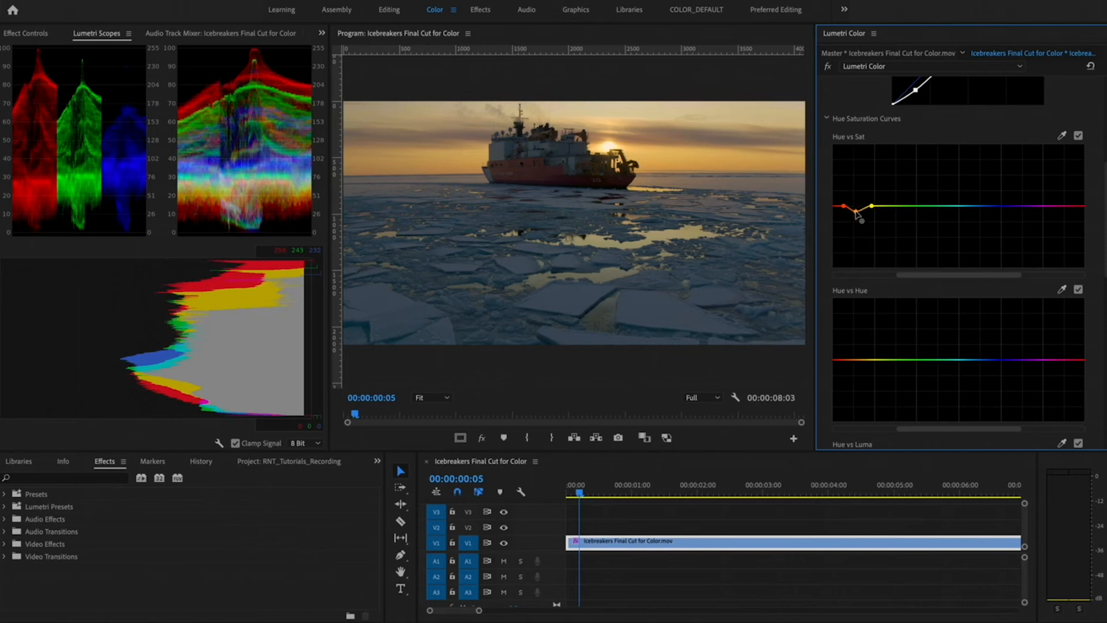
pyautogui.moveTo(856, 212); pyautogui.dragTo(858, 212)
# Sample the orange sky for the Hue vs Hue curve, try a green shift, and set a slight shift toward red-orange instead
pyautogui.scroll(-3, 857, 212)
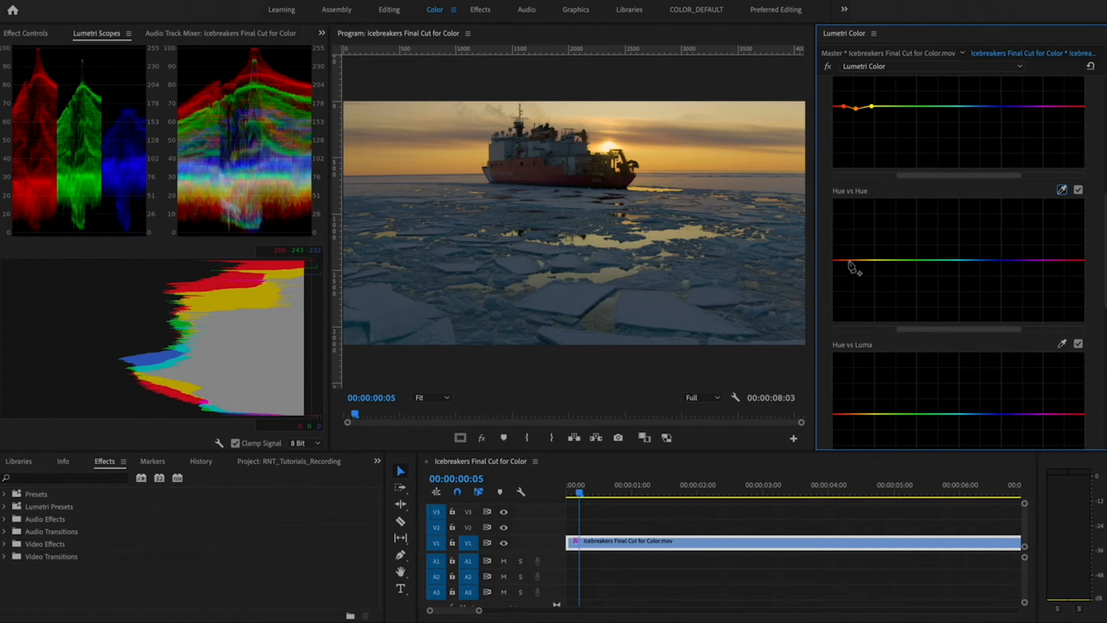
pyautogui.click(1062, 190)
pyautogui.moveTo(857, 260); pyautogui.dragTo(859, 274)
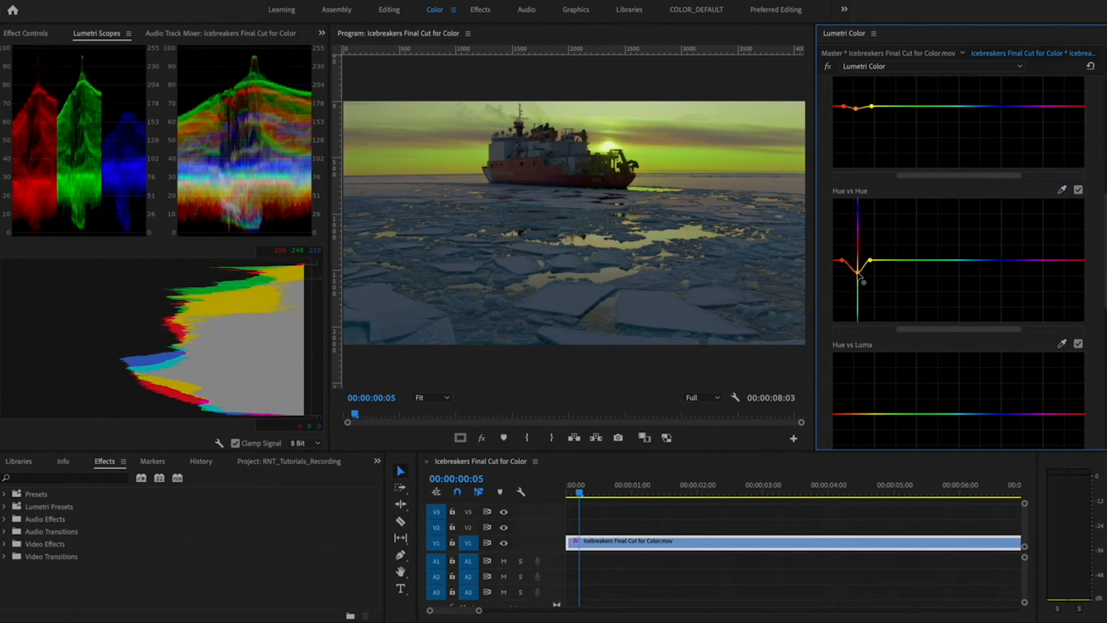
pyautogui.moveTo(859, 271)
pyautogui.mouseDown()
pyautogui.moveTo(859, 248)
pyautogui.moveTo(858, 261)
pyautogui.mouseUp()
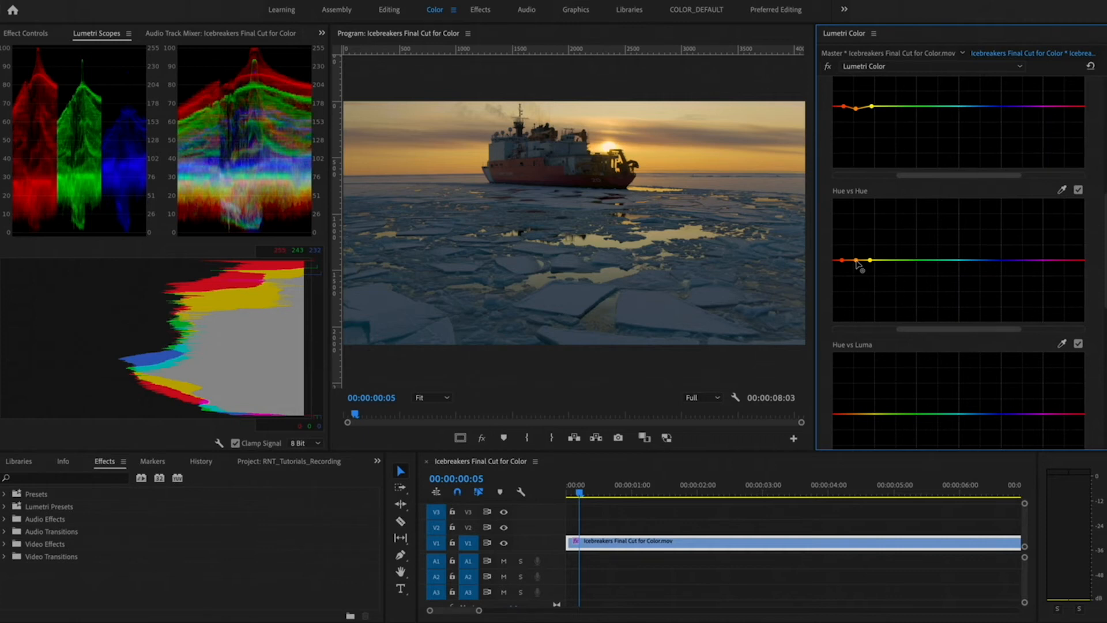
pyautogui.moveTo(857, 261); pyautogui.dragTo(857, 257)
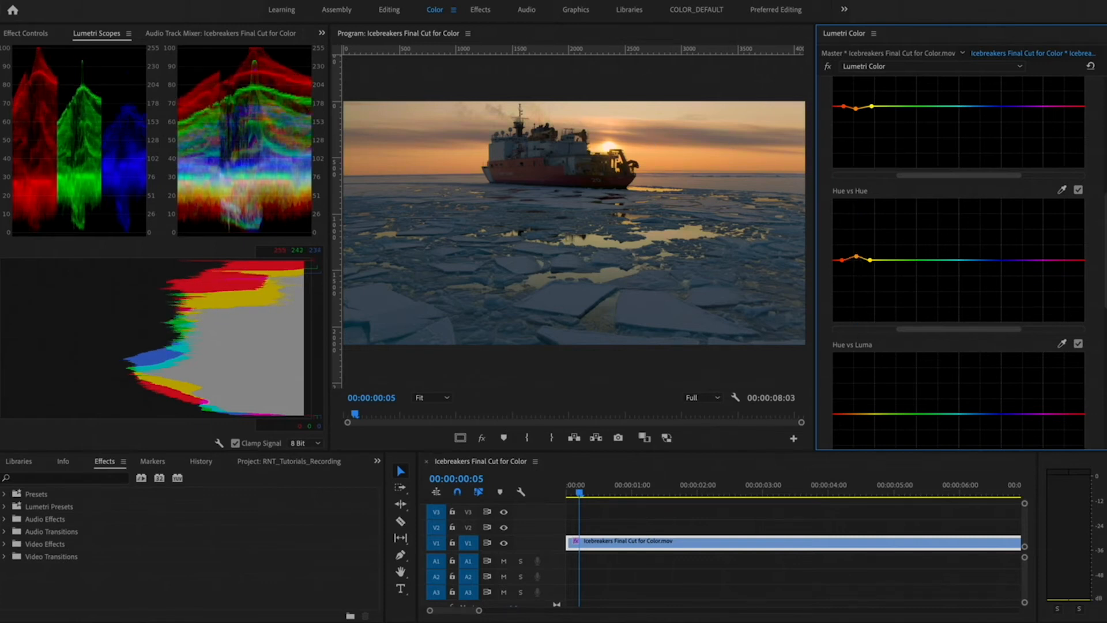
# Compare the sky with and without the Hue vs Hue adjustment, leaving the curve enabled
pyautogui.click(1078, 191)
pyautogui.click(1079, 191)
pyautogui.click(1079, 191)
pyautogui.click(1078, 191)
pyautogui.click(1079, 191)
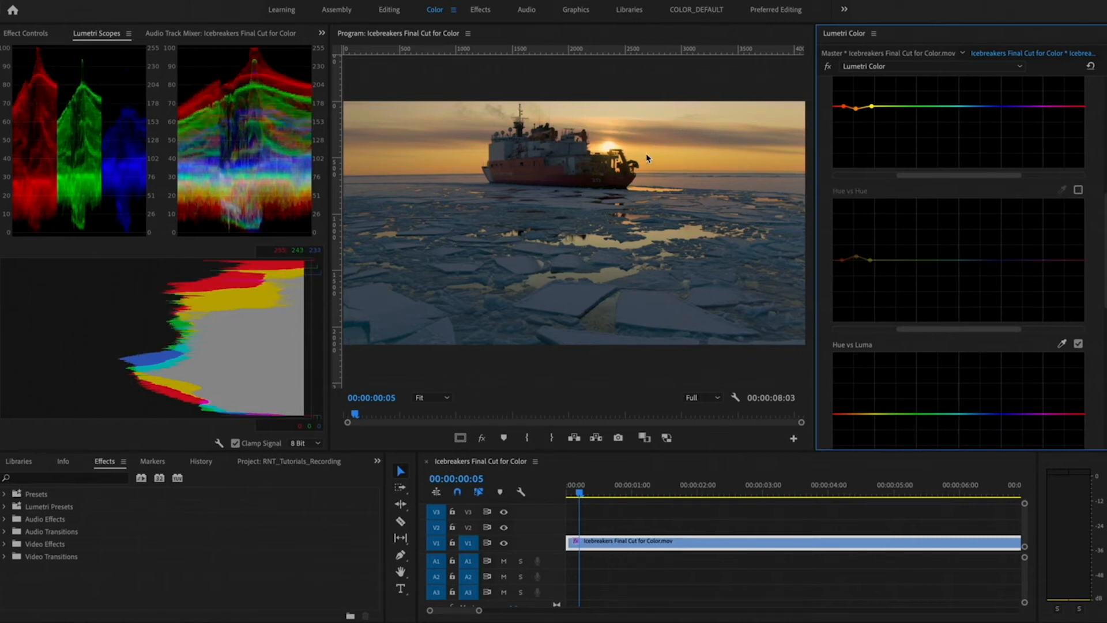
pyautogui.click(1079, 191)
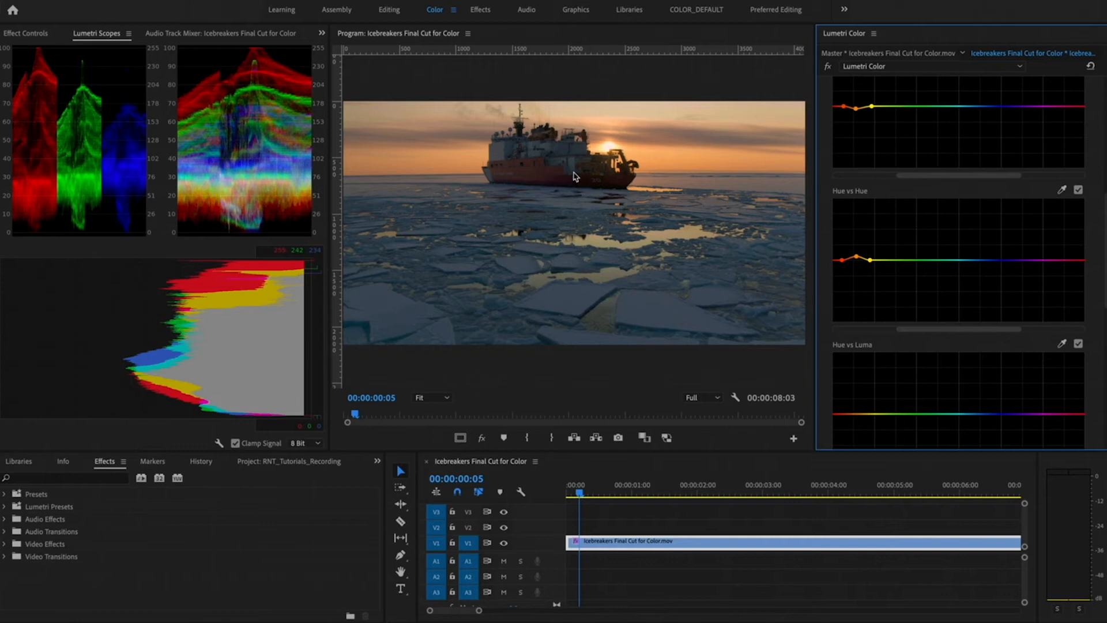
# Sample the orange sky for the Hue vs Luma curve, widen the affected range, and slightly darken the oranges
pyautogui.scroll(-3, 927, 299)
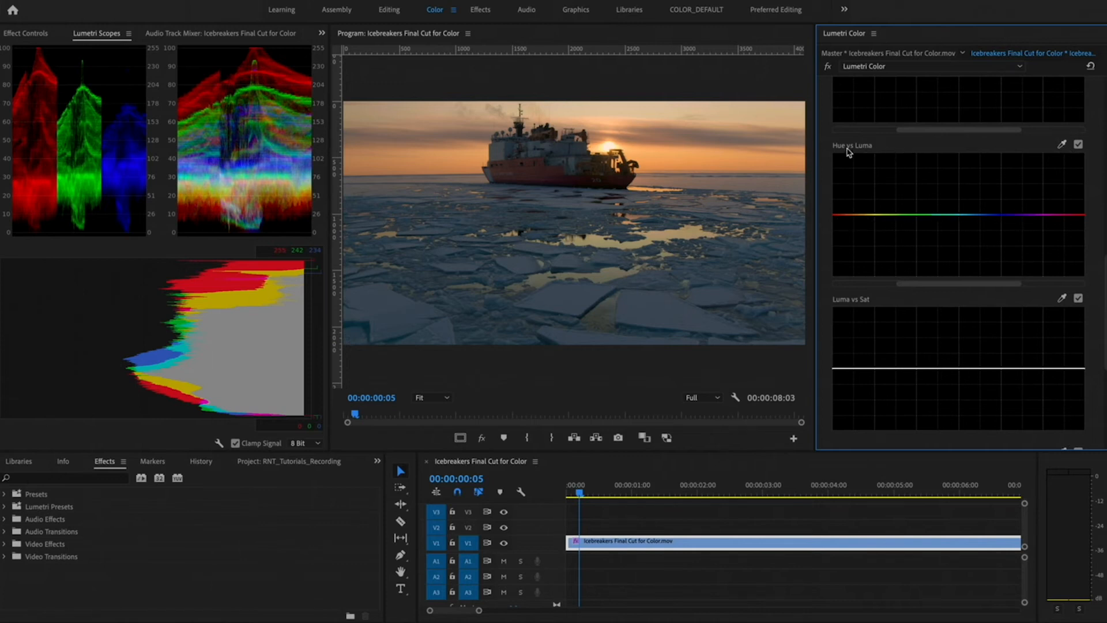
pyautogui.click(1062, 144)
pyautogui.click(706, 156)
pyautogui.moveTo(861, 225); pyautogui.dragTo(822, 219)
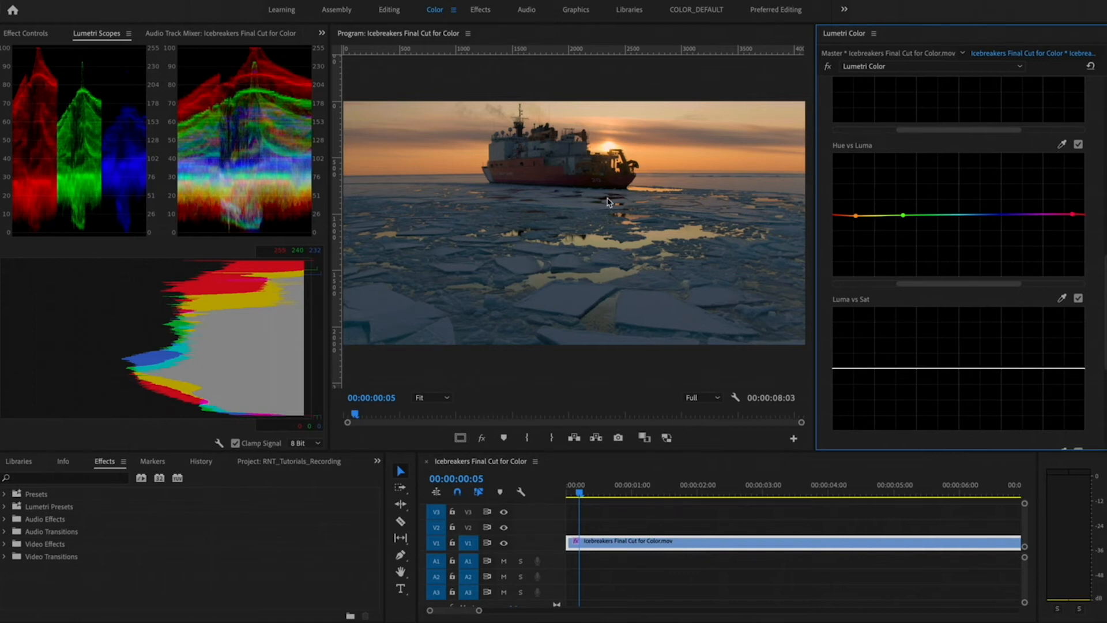
# Anchor a lower-midtone point on the Luma vs Sat curve and pull the darkest end to the minimum to desaturate the shadows
pyautogui.scroll(-3, 874, 253)
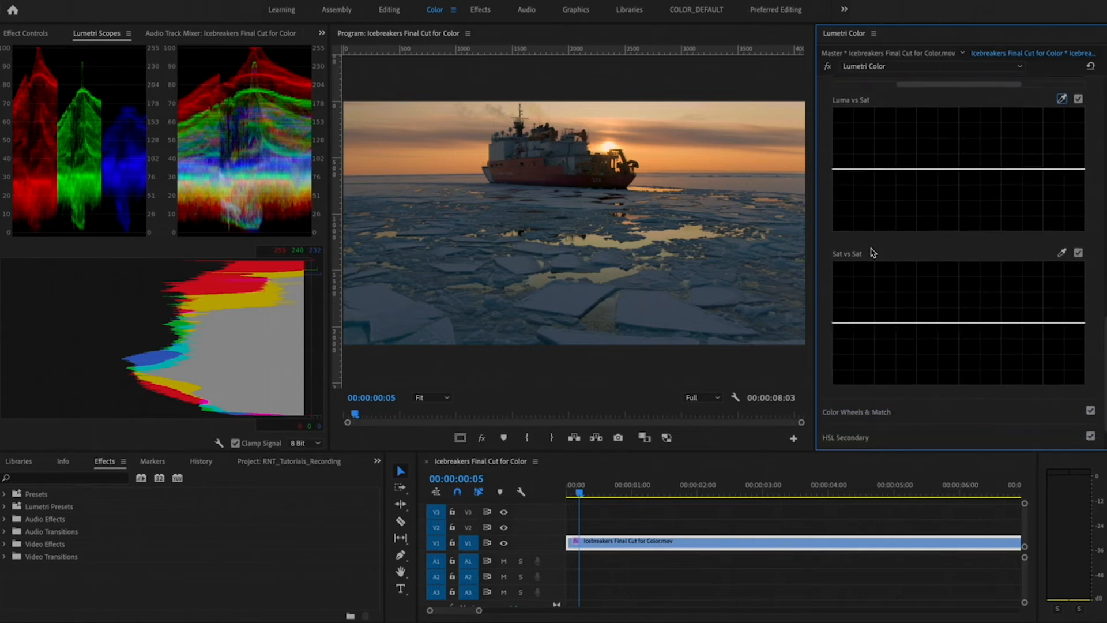
pyautogui.scroll(2, 892, 138)
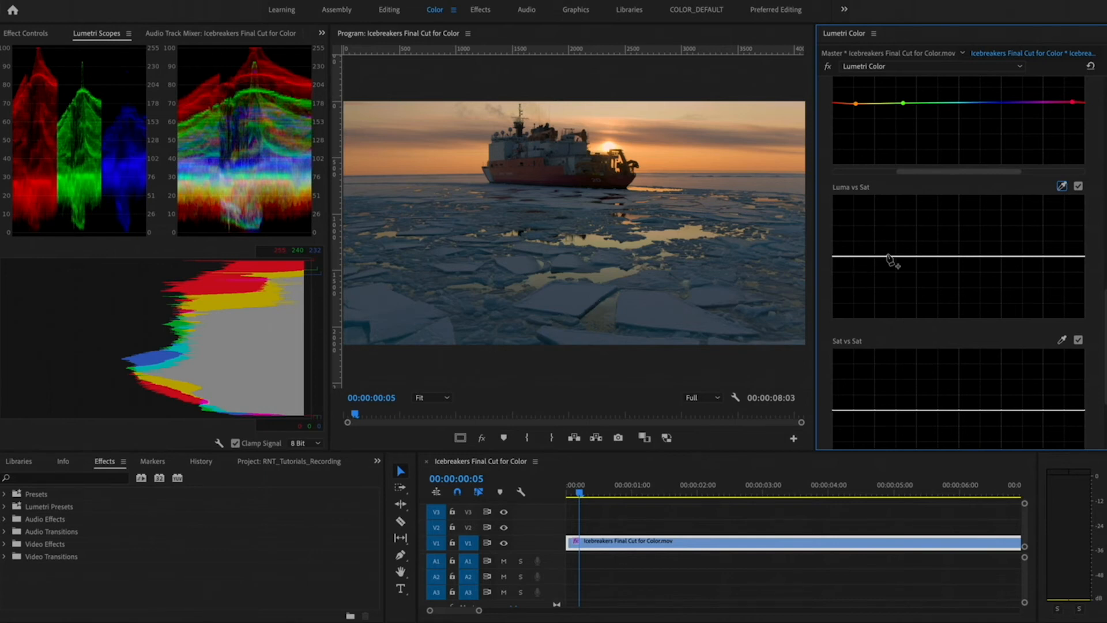
pyautogui.click(886, 256)
pyautogui.moveTo(841, 257)
pyautogui.mouseDown()
pyautogui.moveTo(844, 330)
pyautogui.moveTo(840, 277)
pyautogui.mouseUp()
pyautogui.moveTo(836, 255); pyautogui.dragTo(836, 317)
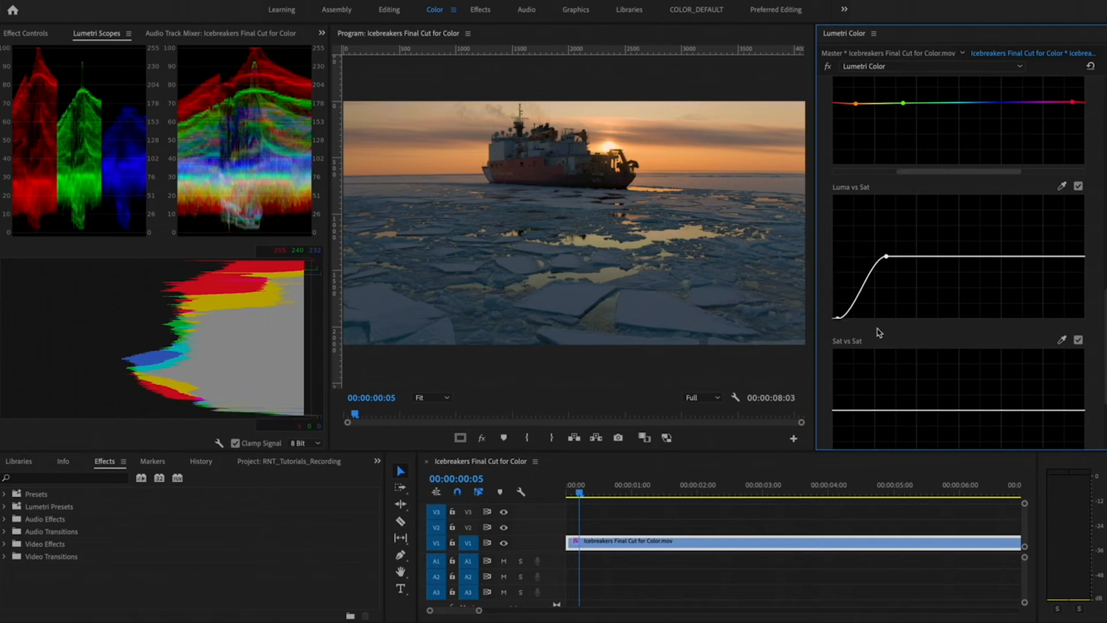
# Compare the image with and without Luma vs Sat, and move the curve's anchor point slightly toward the shadows
pyautogui.click(1079, 187)
pyautogui.click(1079, 187)
pyautogui.click(1079, 187)
pyautogui.click(1079, 187)
pyautogui.moveTo(889, 258); pyautogui.dragTo(882, 259)
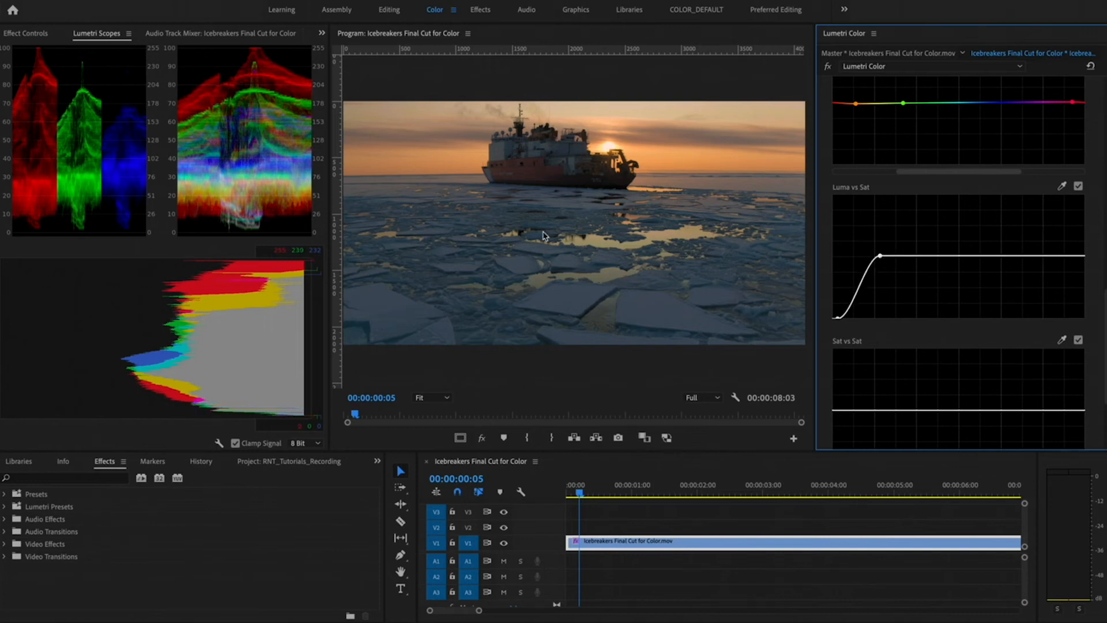
# Anchor two points in the low-saturation part of the Sat vs Sat curve and raise the saturation between them
pyautogui.scroll(-3, 964, 367)
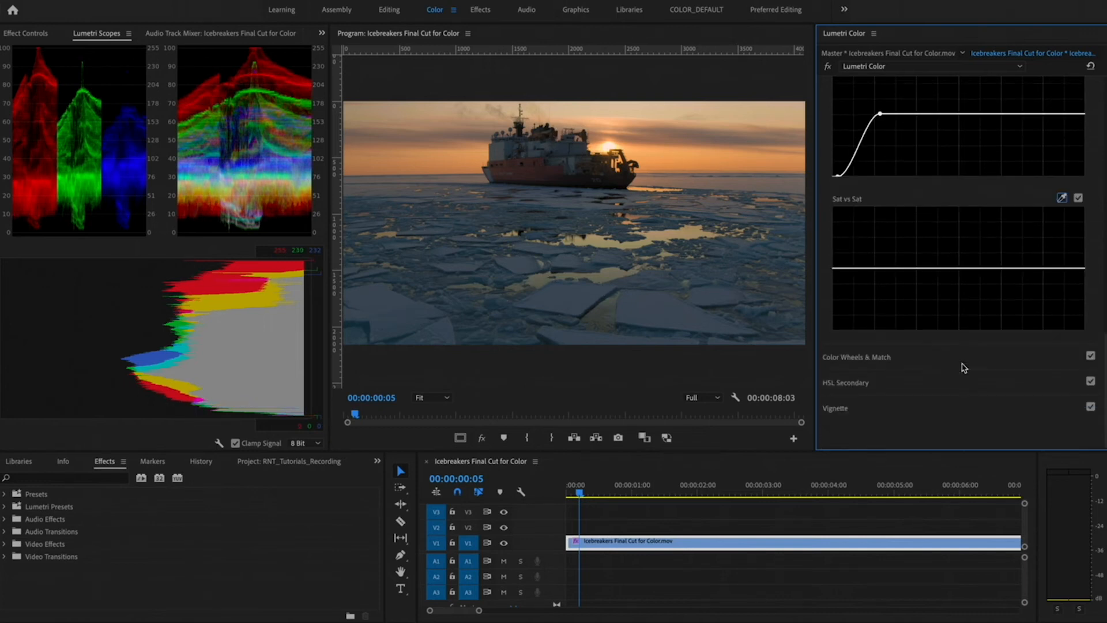
pyautogui.click(861, 268)
pyautogui.click(916, 268)
pyautogui.moveTo(888, 268)
pyautogui.mouseDown()
pyautogui.moveTo(881, 218)
pyautogui.moveTo(885, 282)
pyautogui.moveTo(886, 227)
pyautogui.moveTo(887, 251)
pyautogui.mouseUp()
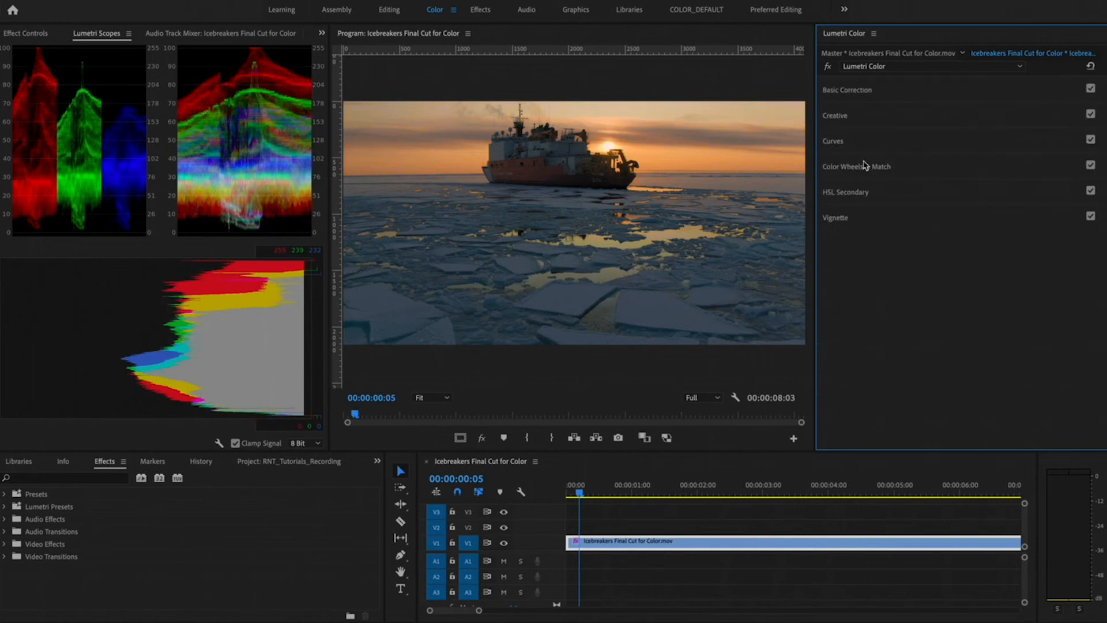
# Open Color Wheels & Match and shift the Highlights wheel toward cyan-blue
pyautogui.click(923, 169)
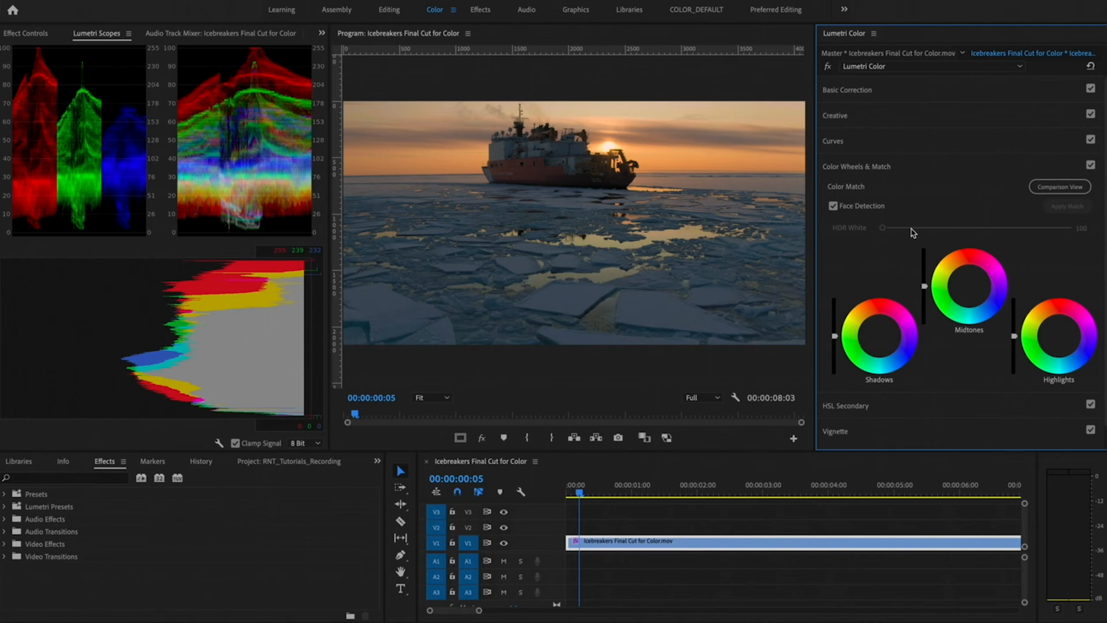
pyautogui.moveTo(1061, 339); pyautogui.dragTo(1064, 345)
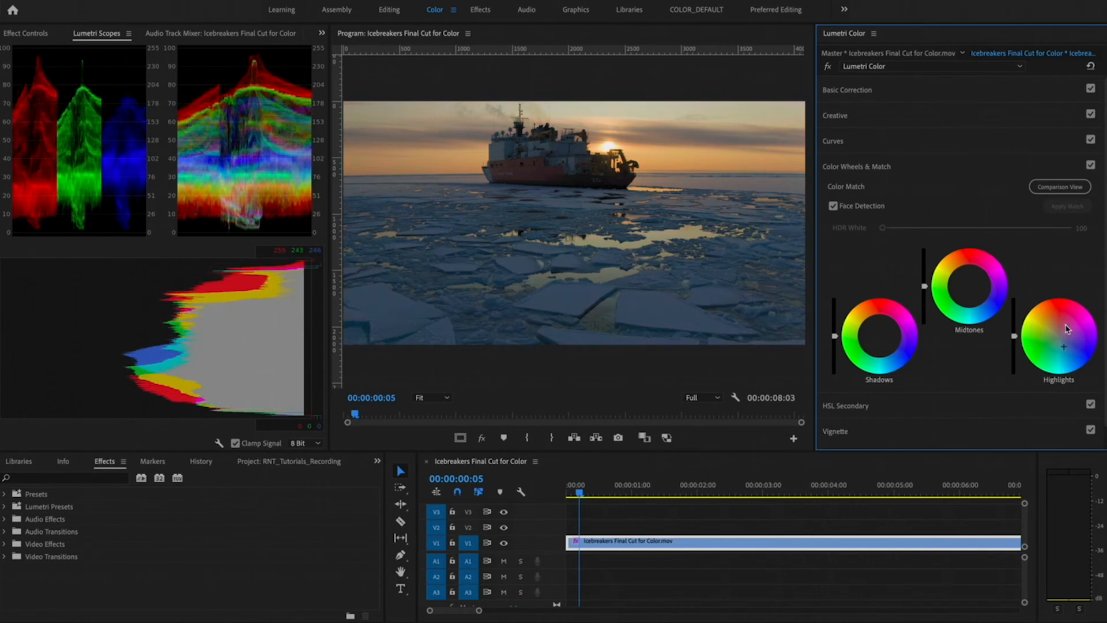
pyautogui.moveTo(1064, 347); pyautogui.dragTo(1067, 346)
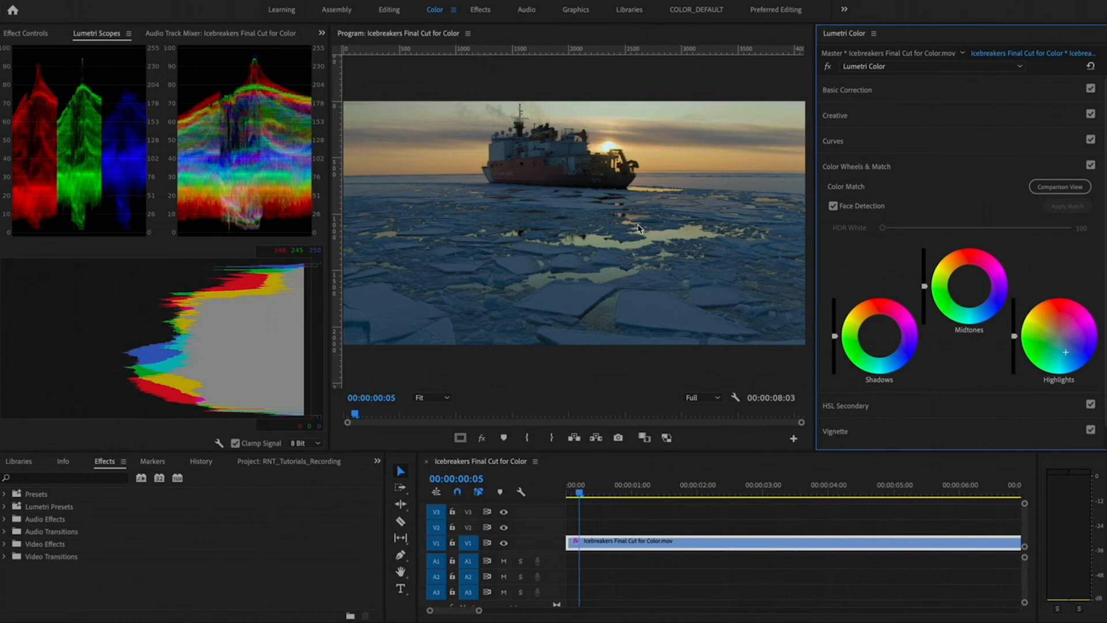
pyautogui.moveTo(1067, 352); pyautogui.dragTo(1066, 354)
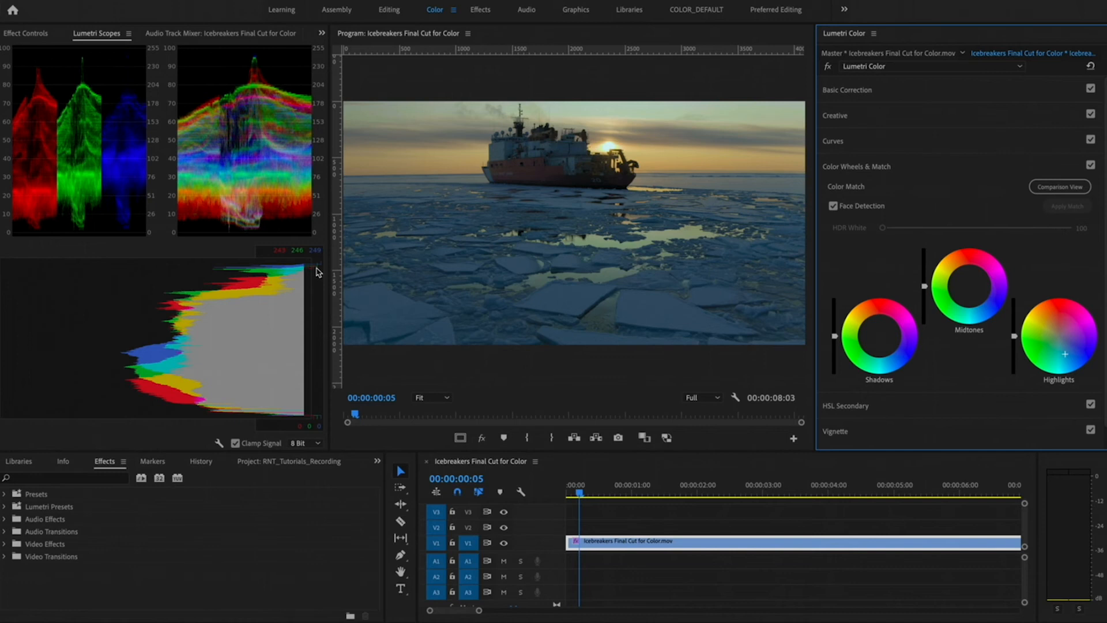
pyautogui.moveTo(1065, 354); pyautogui.dragTo(1065, 353)
pyautogui.moveTo(1065, 353); pyautogui.dragTo(1064, 351)
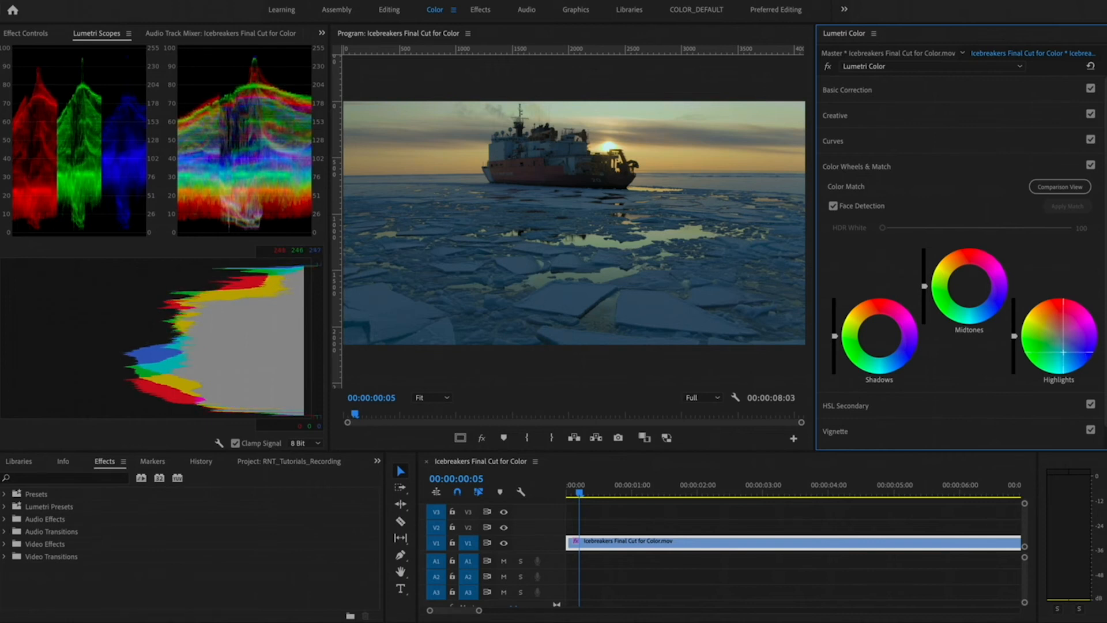
pyautogui.moveTo(1065, 354); pyautogui.dragTo(1064, 353)
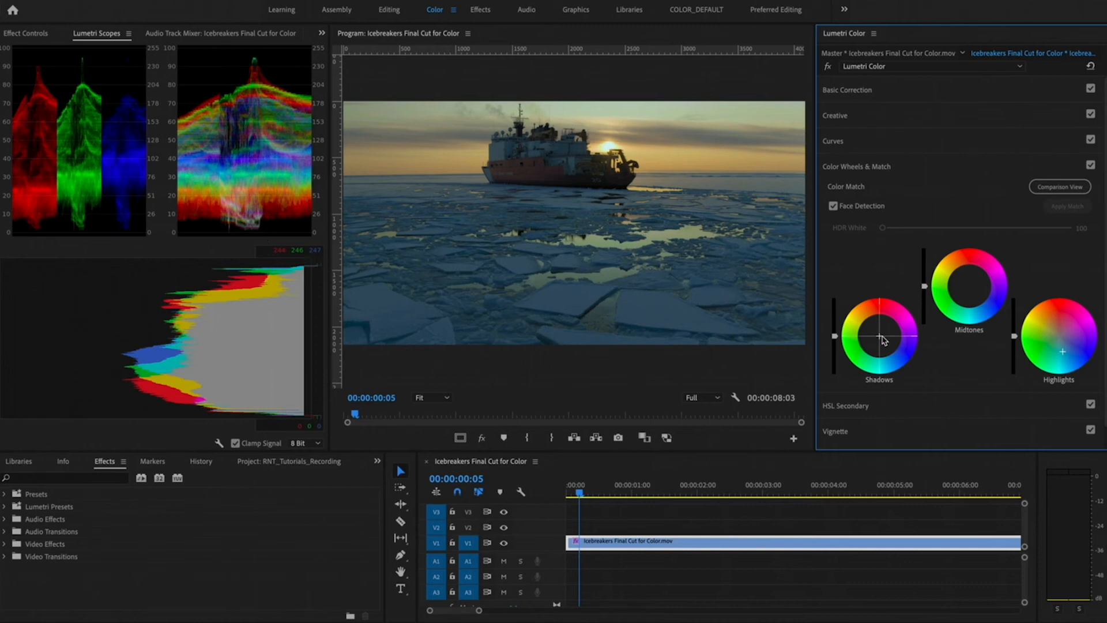
# Nudge the Shadows wheel very slightly off centre and shift the Midtones wheel slightly toward red
pyautogui.moveTo(880, 335); pyautogui.dragTo(879, 336)
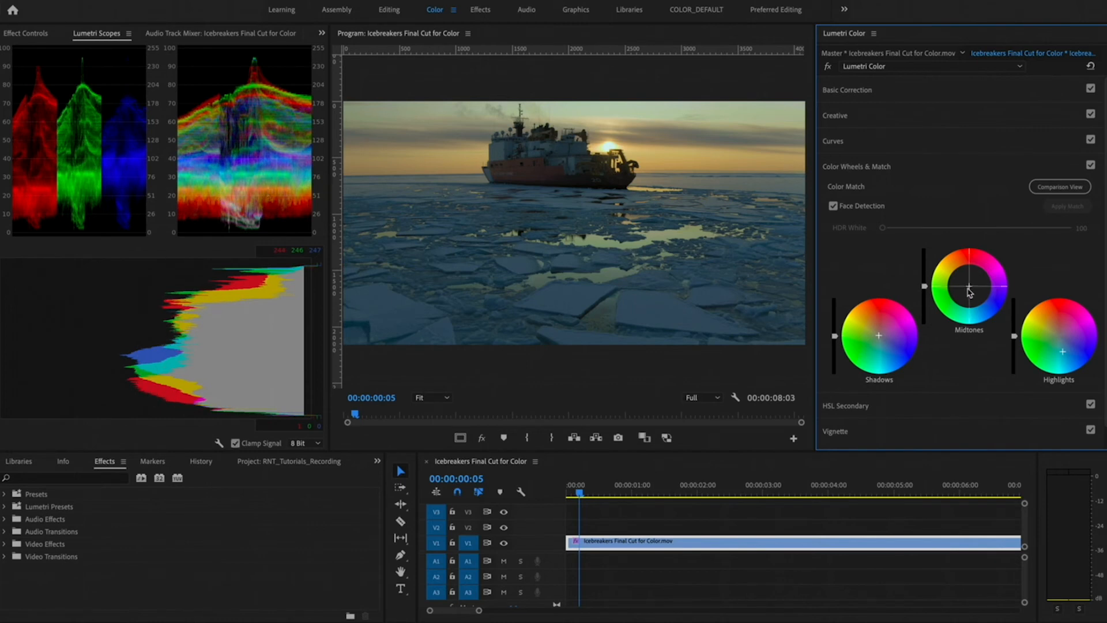
pyautogui.moveTo(968, 289); pyautogui.dragTo(969, 282)
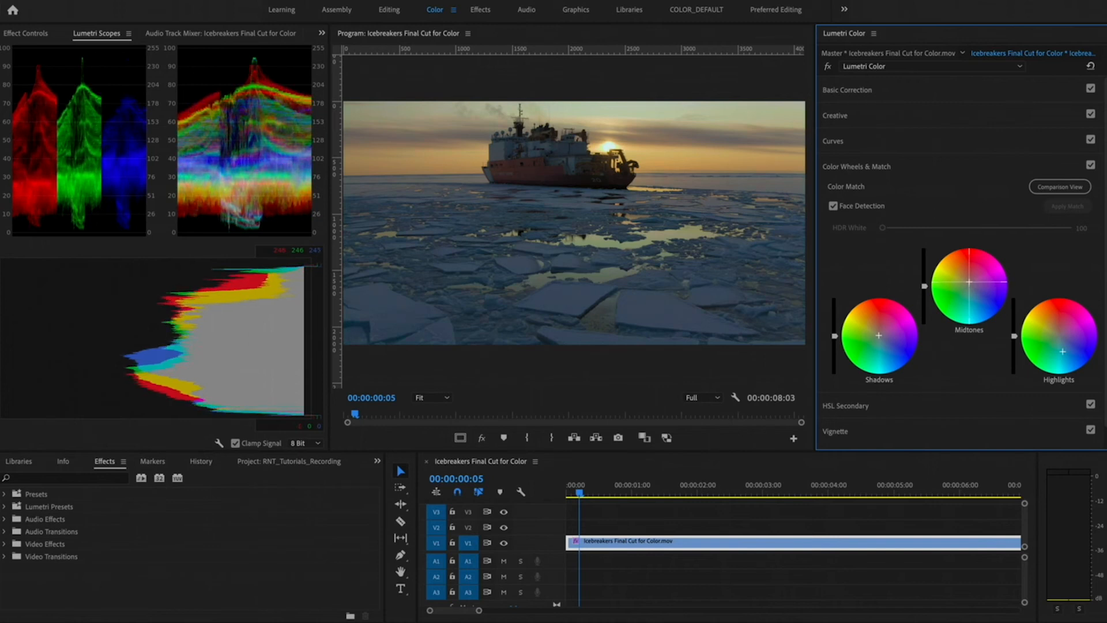
pyautogui.moveTo(969, 282); pyautogui.dragTo(969, 280)
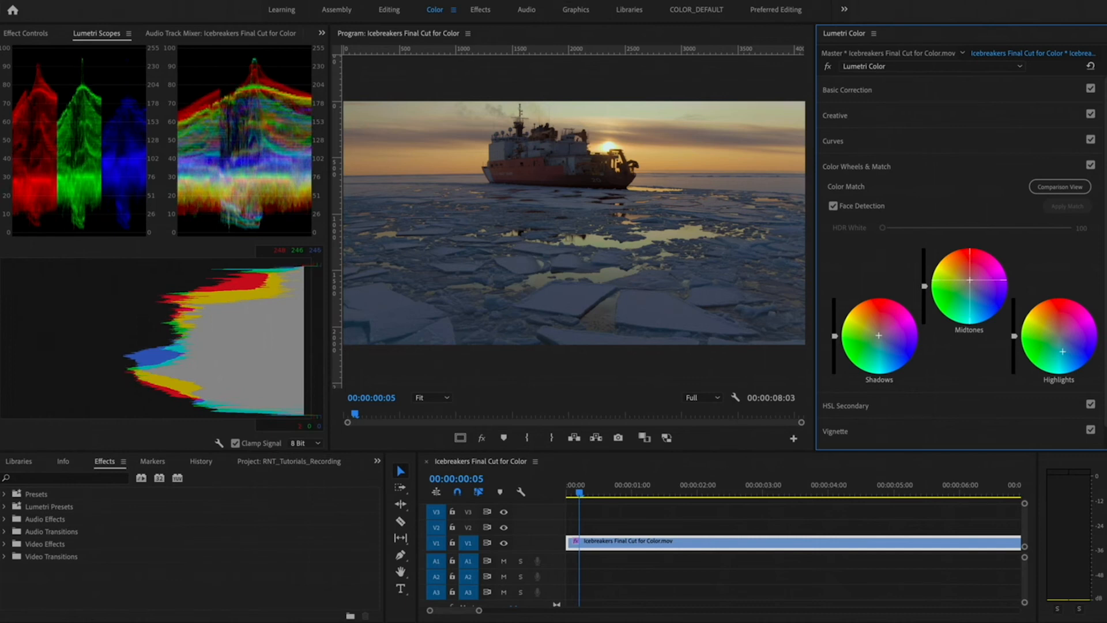
pyautogui.moveTo(970, 280); pyautogui.dragTo(971, 280)
# Push the Highlights wheel slightly further toward cyan
pyautogui.moveTo(1063, 351); pyautogui.dragTo(1063, 352)
pyautogui.moveTo(1063, 351); pyautogui.dragTo(1063, 353)
pyautogui.scroll(-1, 1063, 347)
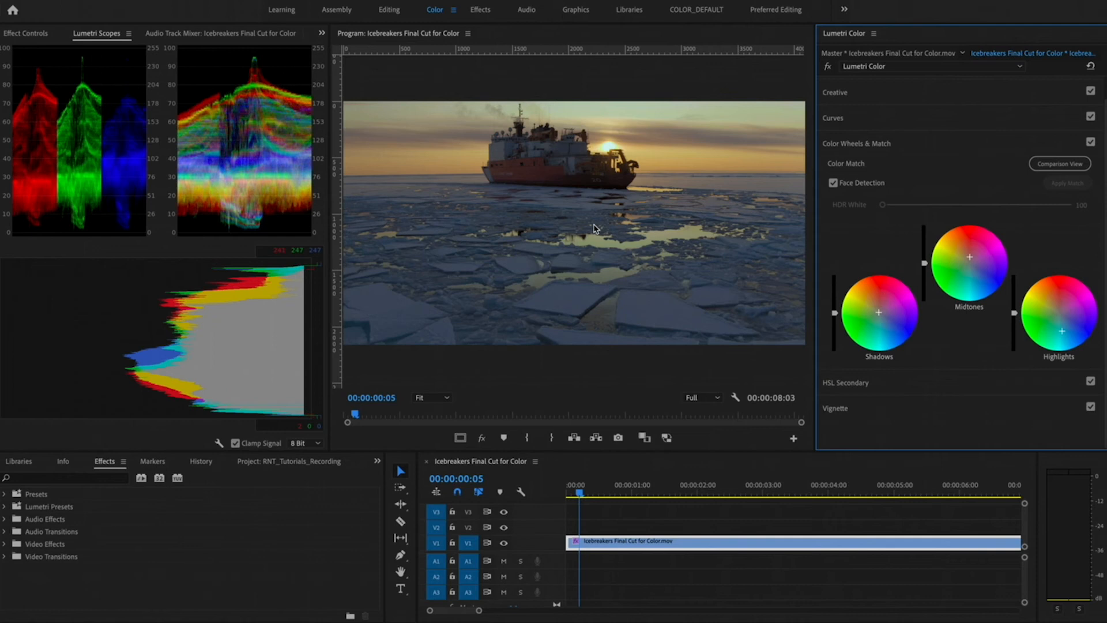
# Toggle the Color Wheels & Match adjustments off and on repeatedly to compare the image with and without them
pyautogui.click(1092, 142)
pyautogui.click(1092, 142)
pyautogui.click(1091, 142)
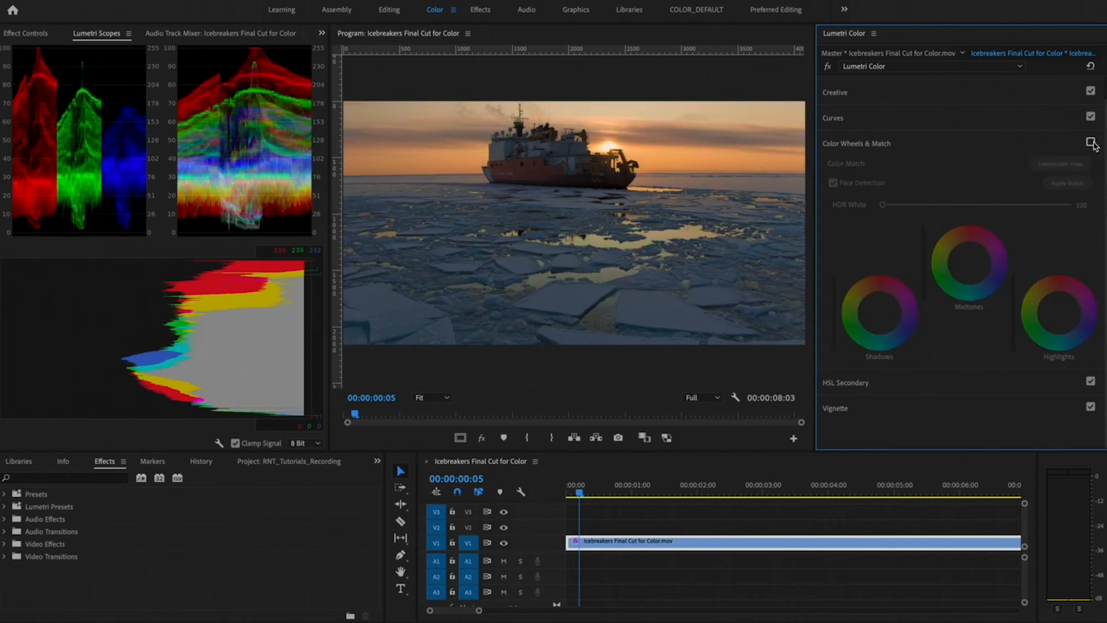
pyautogui.click(1091, 142)
pyautogui.click(1091, 142)
pyautogui.click(1091, 142)
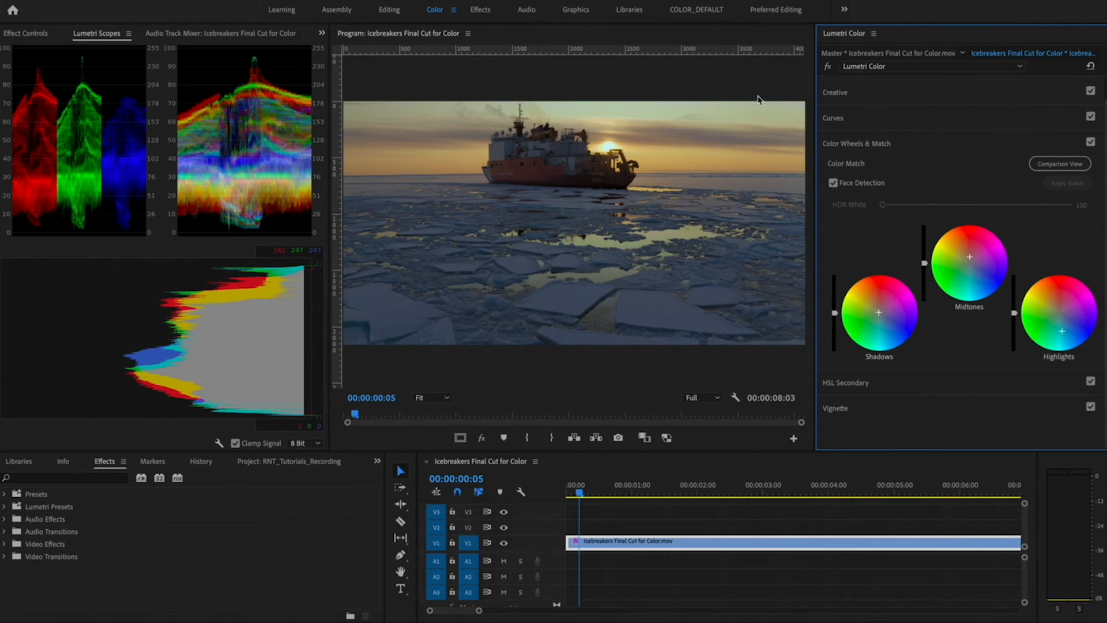
pyautogui.click(1091, 142)
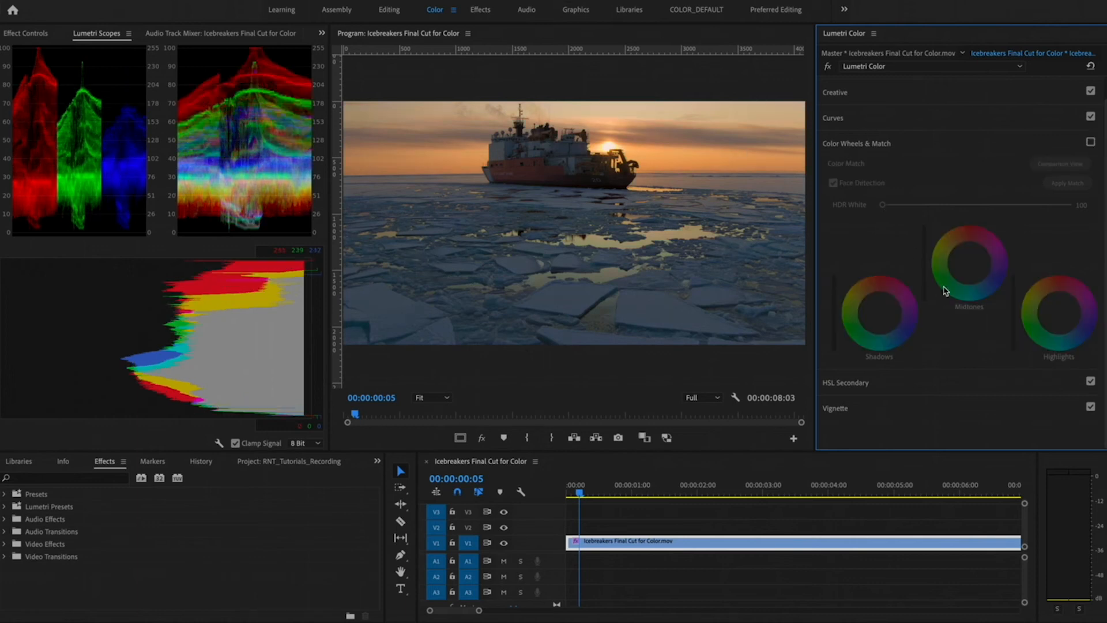
pyautogui.click(1091, 141)
pyautogui.click(1091, 142)
pyautogui.click(1091, 142)
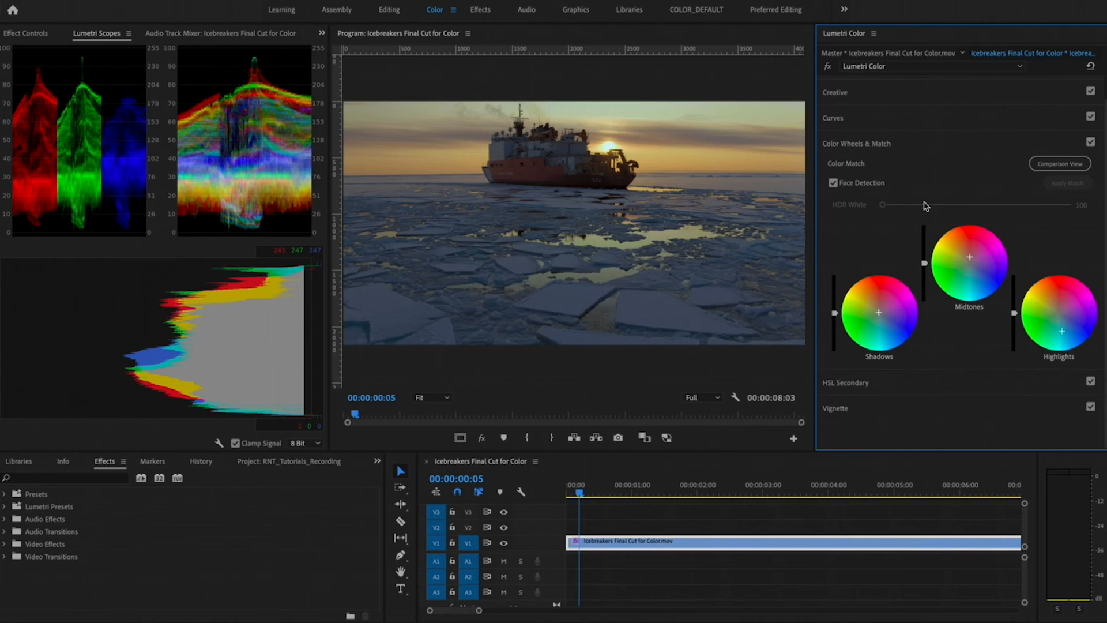
# Duplicate the Lumetri Color effect on the sequence clip in Effect Controls
pyautogui.click(852, 55)
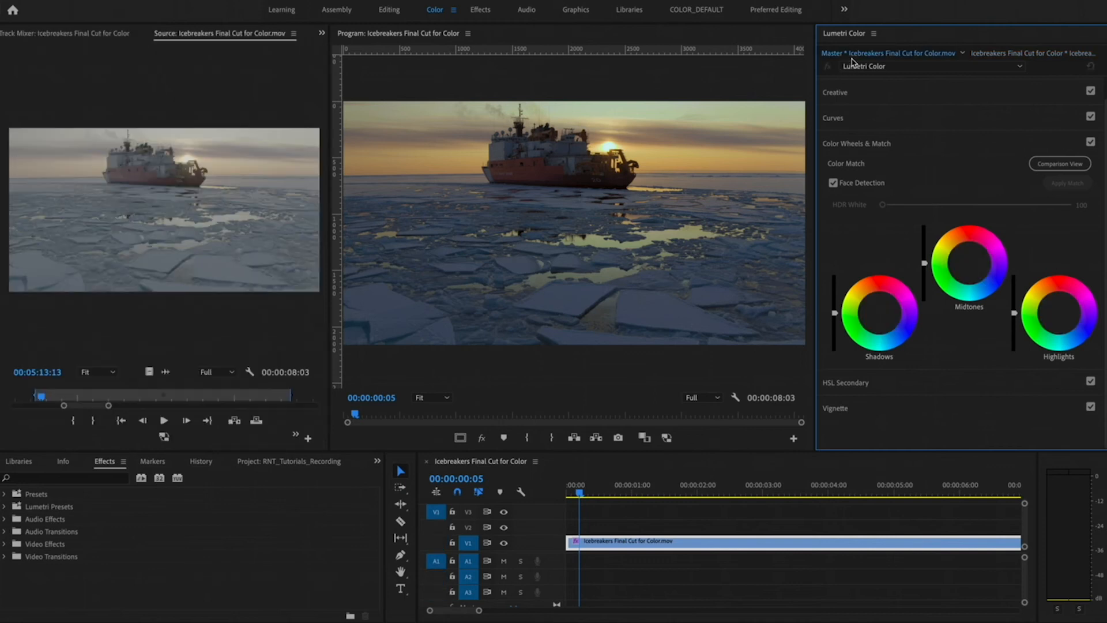
pyautogui.click(1011, 54)
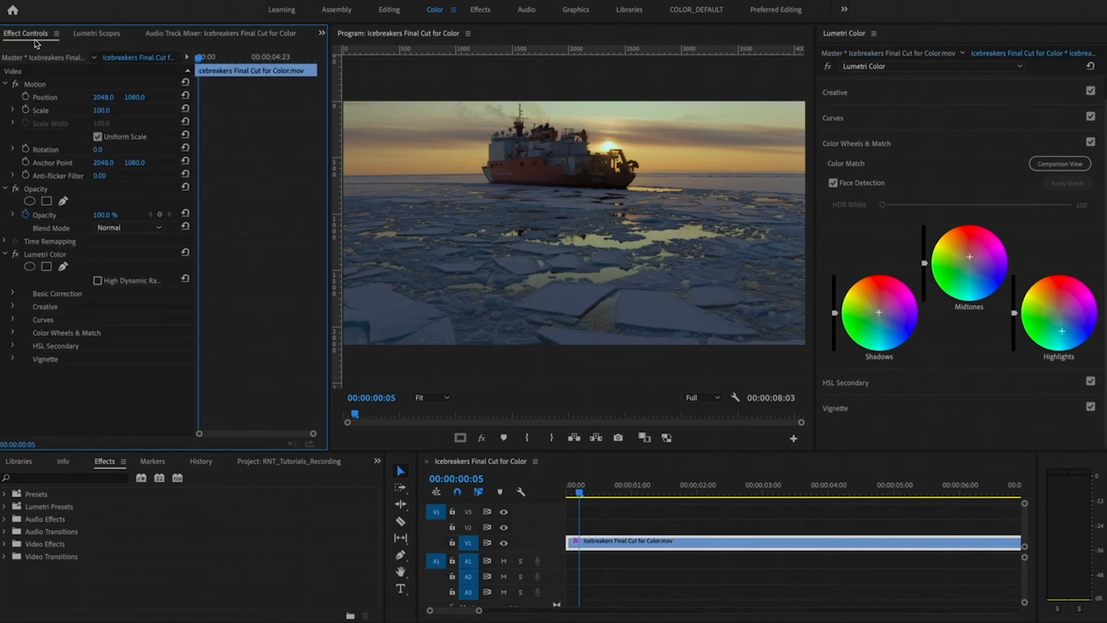
pyautogui.click(5, 254)
pyautogui.click(46, 254)
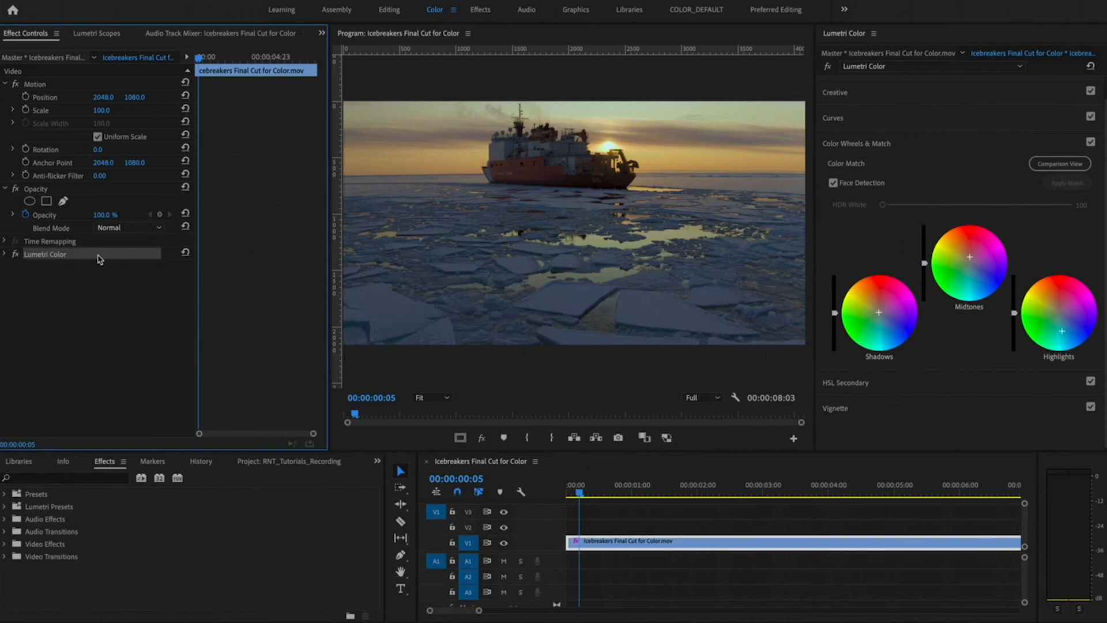
pyautogui.hotkey('ctrl', 'c')
pyautogui.hotkey('ctrl', 'v')
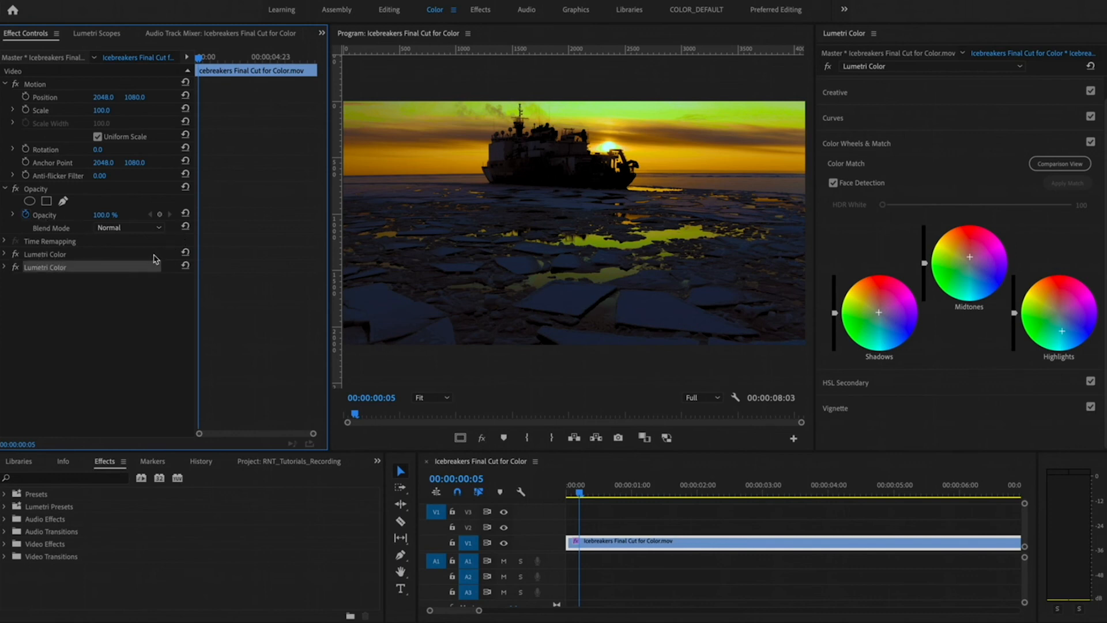
# Deactivate Color Wheels & Match in the first Lumetri Color effect and collapse that effect
pyautogui.click(32, 258)
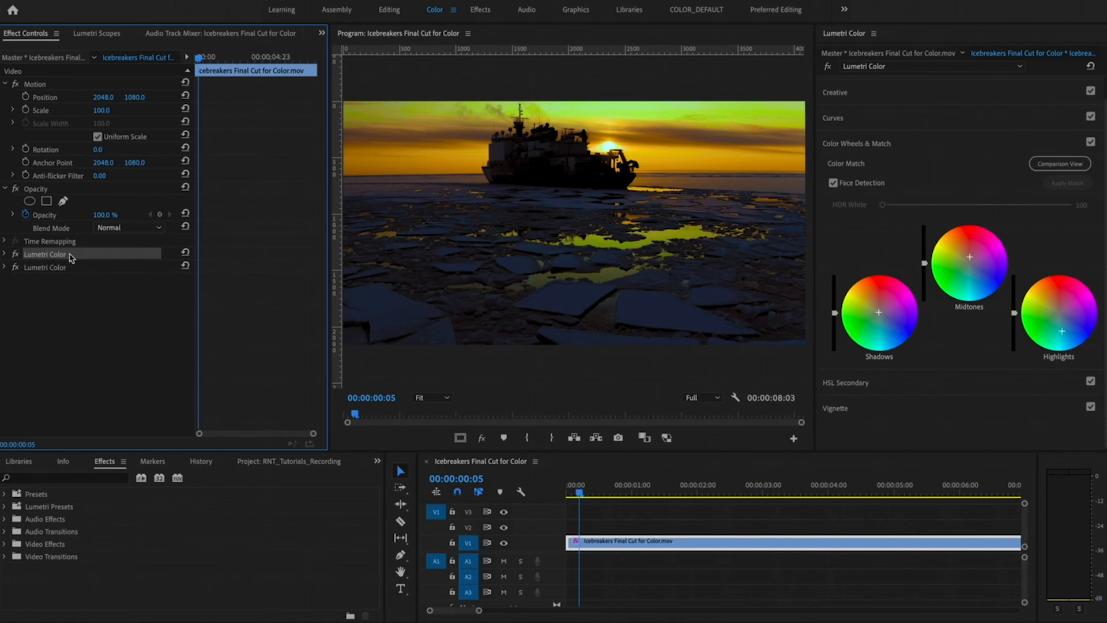
pyautogui.click(6, 255)
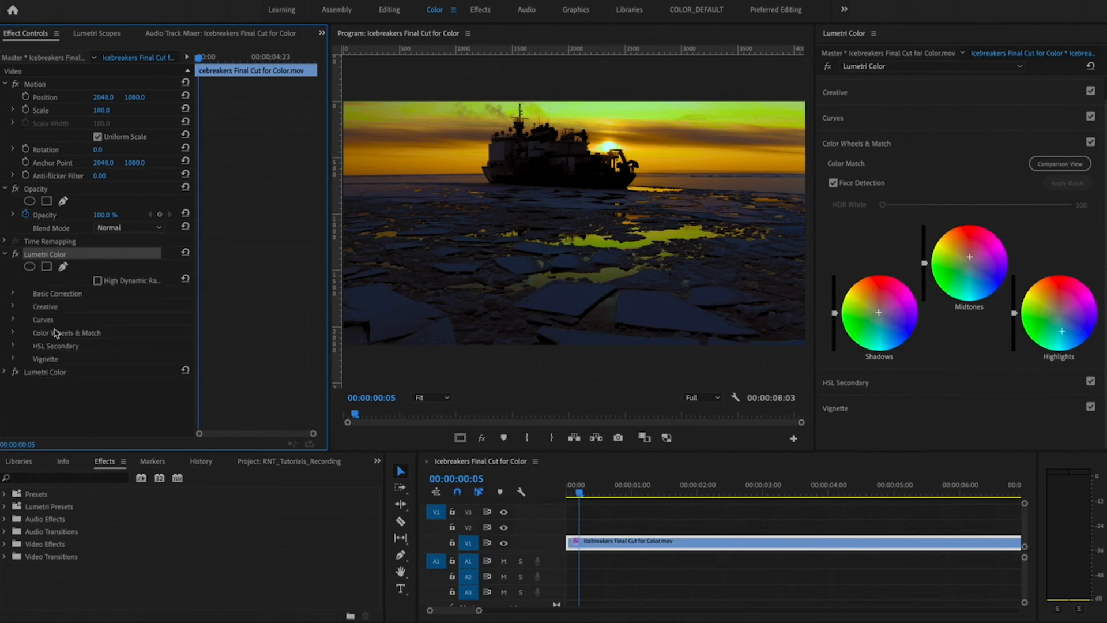
pyautogui.click(15, 333)
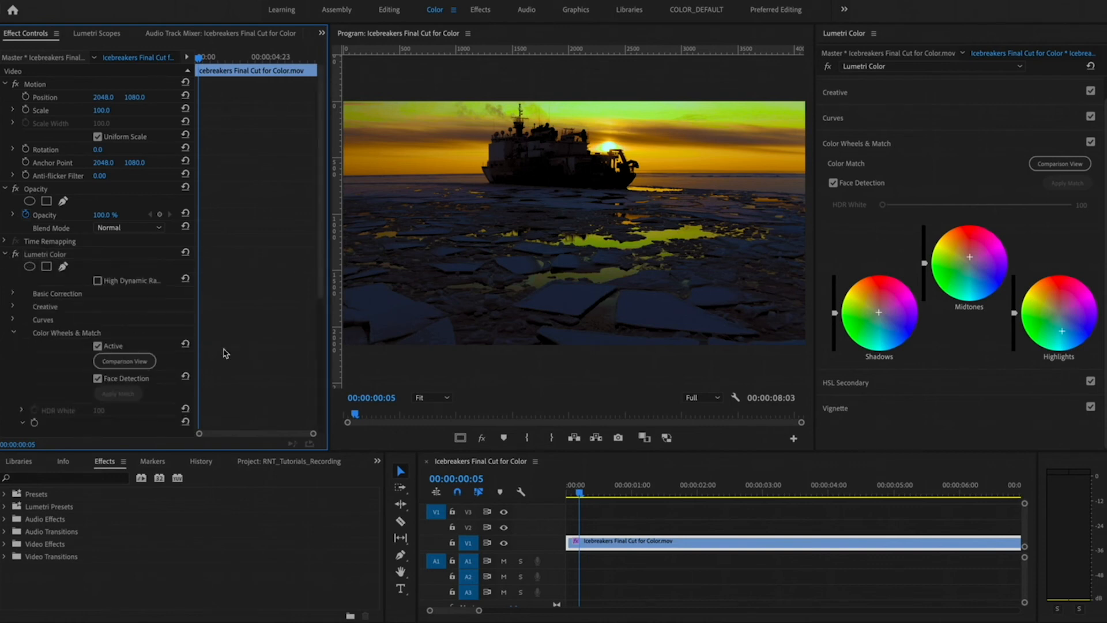
pyautogui.click(98, 346)
pyautogui.click(14, 333)
pyautogui.click(7, 256)
# Deactivate the Basic Correction, Creative and Curves sections of the second Lumetri Color effect, keeping its Color Wheels & Match active
pyautogui.click(5, 268)
pyautogui.click(15, 307)
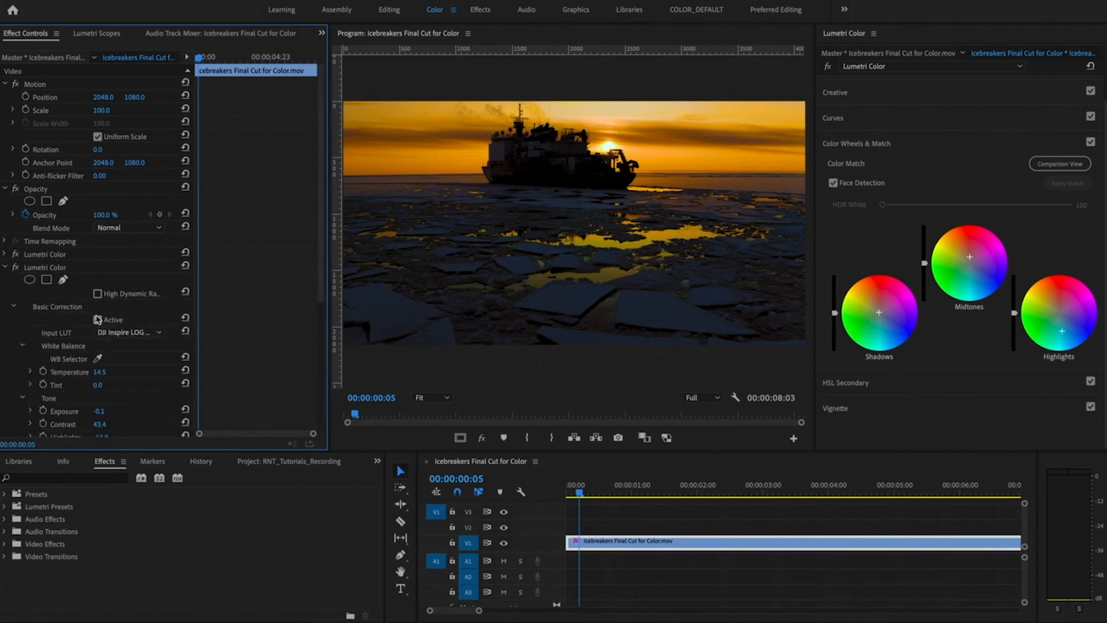
pyautogui.click(98, 320)
pyautogui.click(13, 307)
pyautogui.click(13, 320)
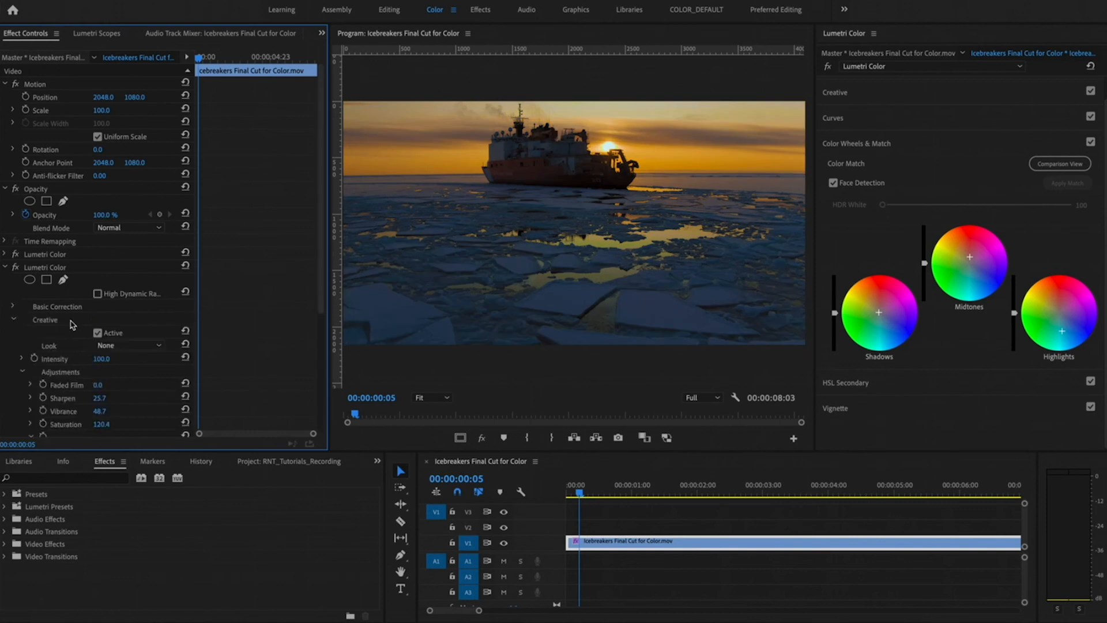
pyautogui.click(98, 334)
pyautogui.click(13, 320)
pyautogui.click(14, 333)
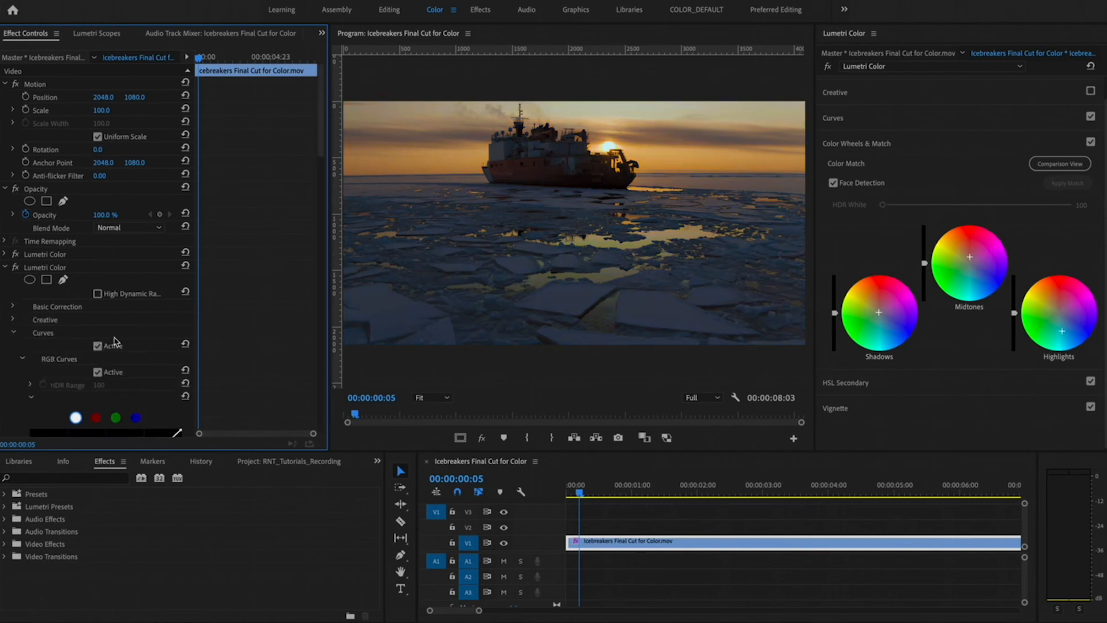
pyautogui.click(98, 346)
pyautogui.click(13, 333)
pyautogui.click(14, 346)
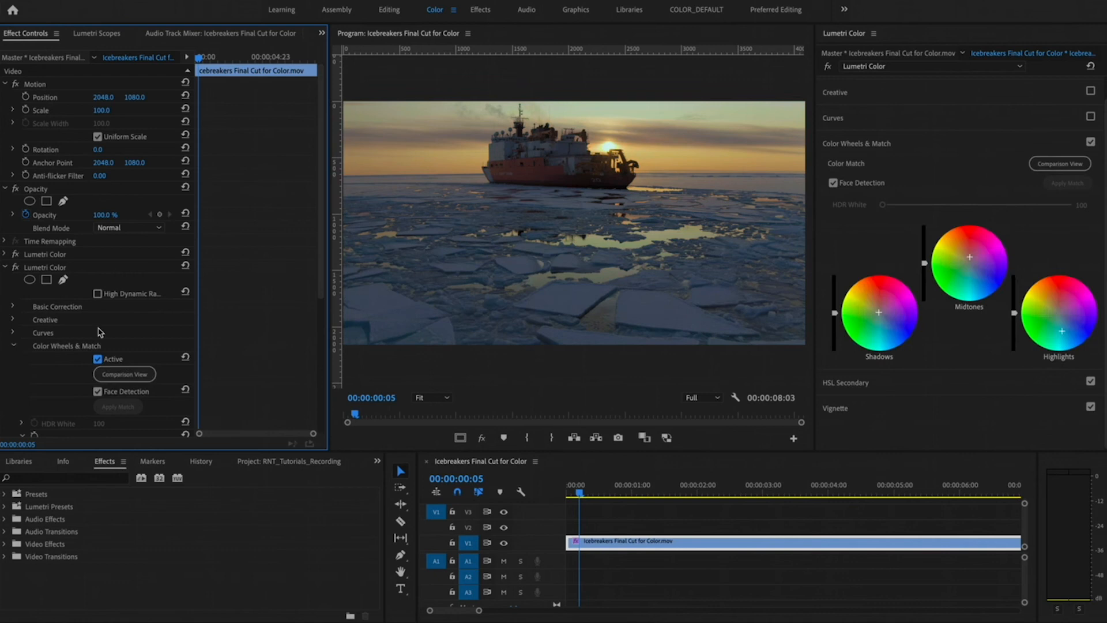
# Rename the second Lumetri Color effect as Lumetri Wheels
pyautogui.click(56, 272)
pyautogui.press('space')
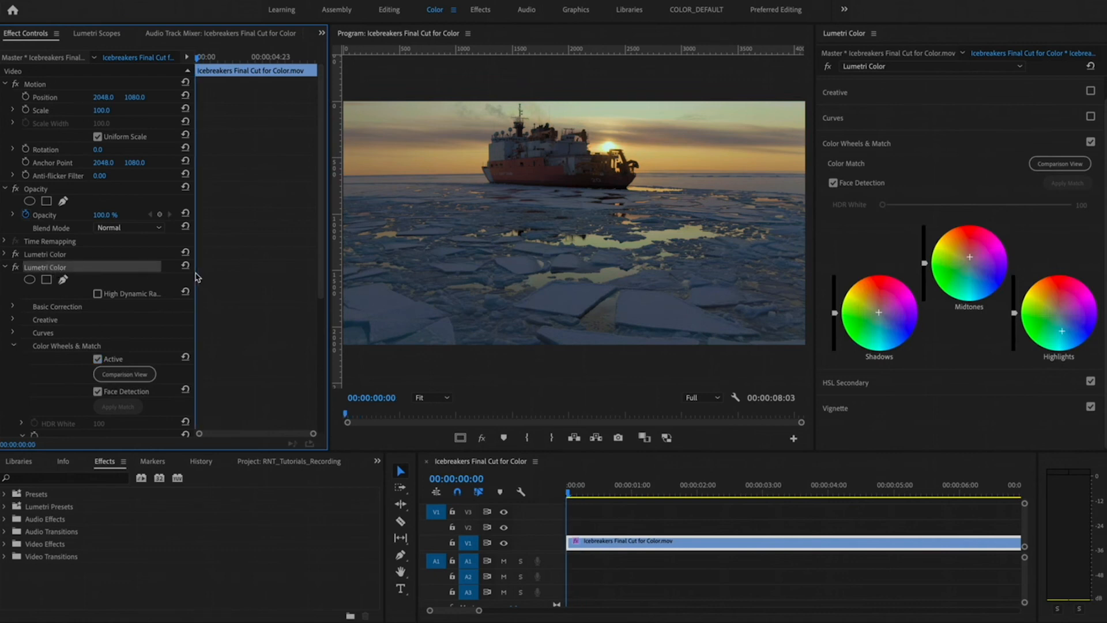
pyautogui.rightClick(55, 273)
pyautogui.click(79, 281)
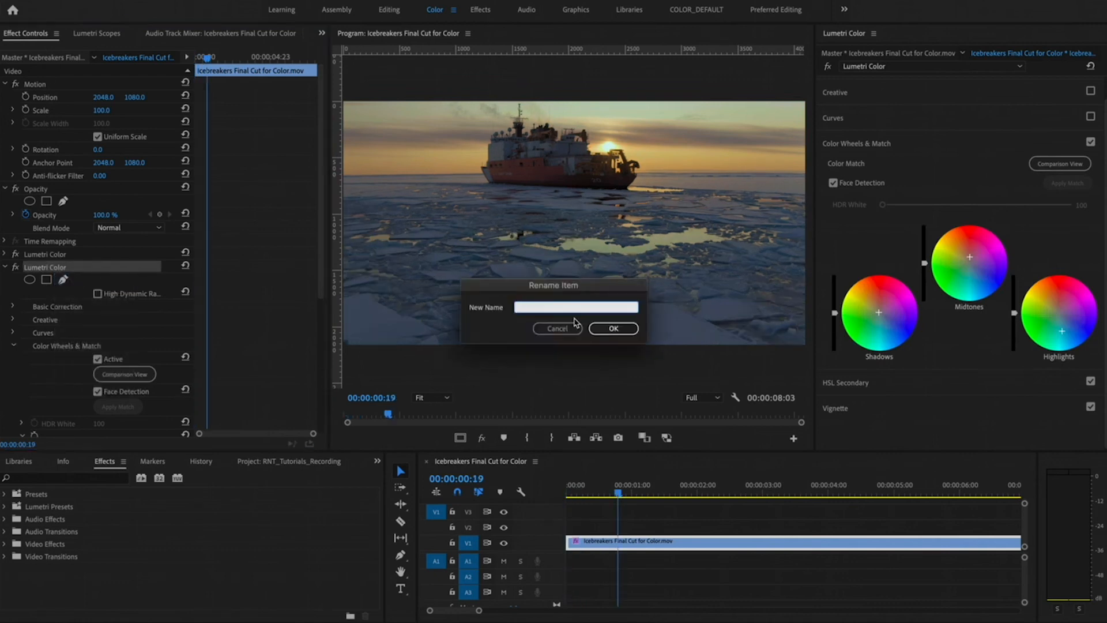
pyautogui.write('Lumetri Wheels')
pyautogui.press('Return')
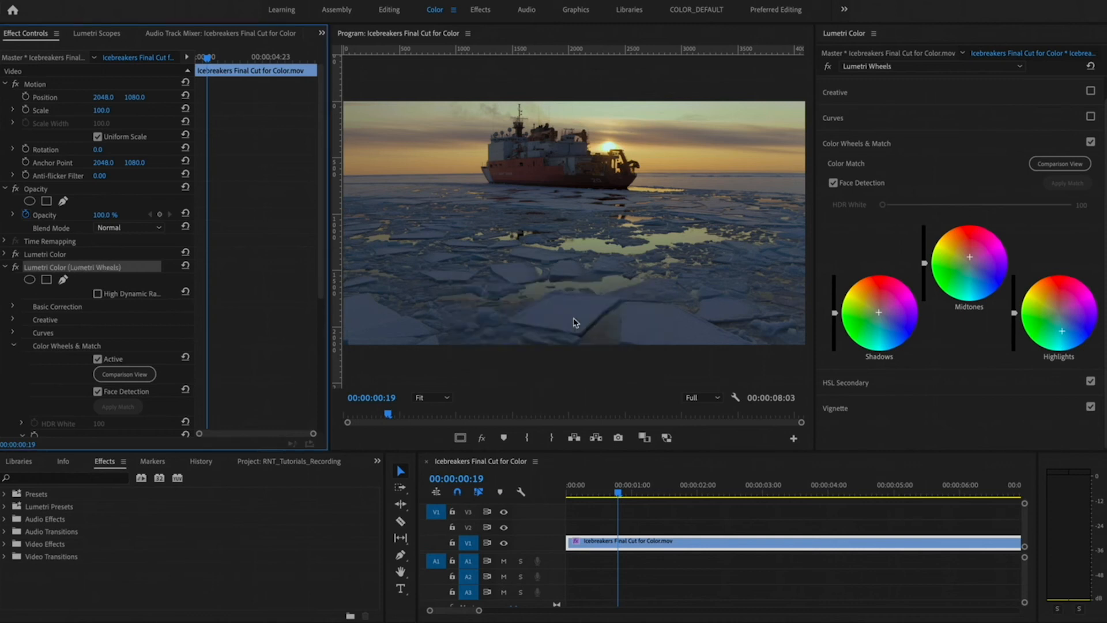
# Rename the first Lumetri Color effect as Adjustments
pyautogui.rightClick(90, 255)
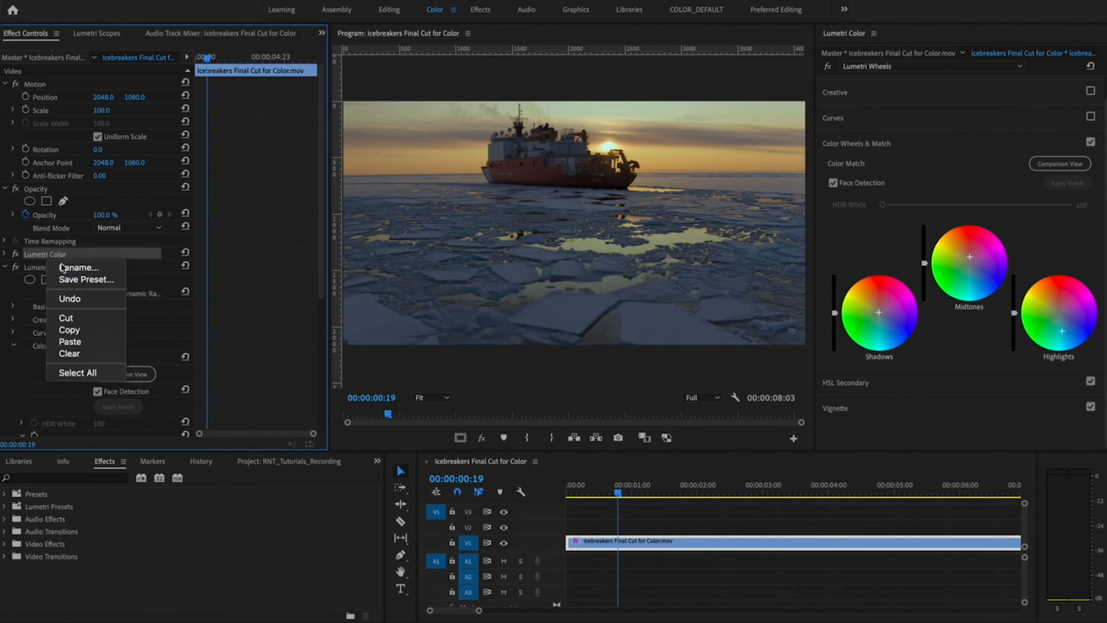
pyautogui.click(139, 262)
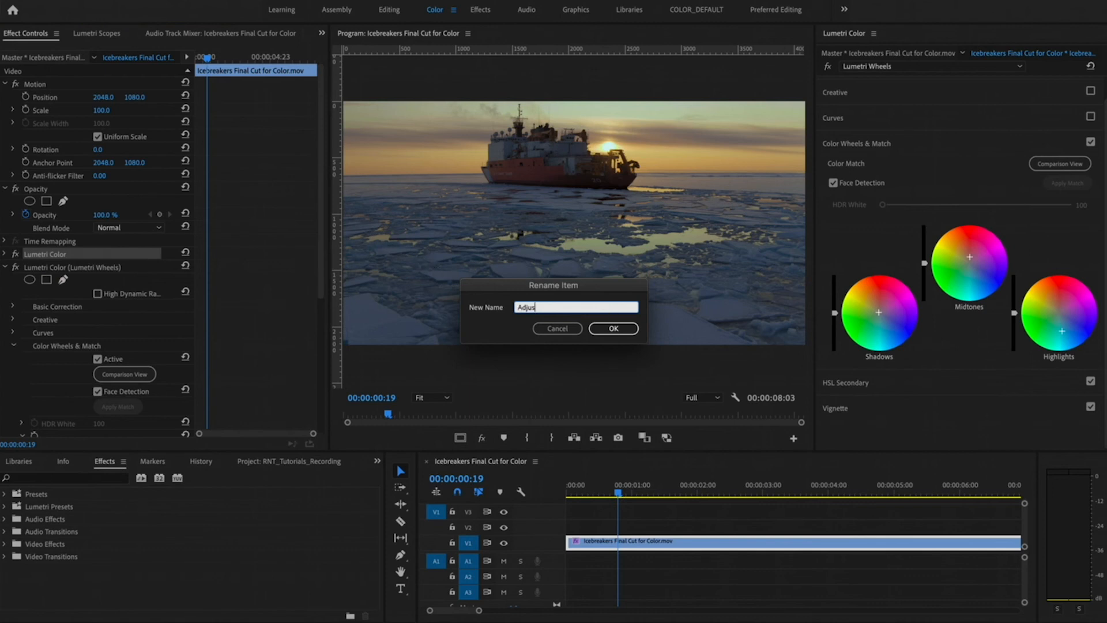
pyautogui.click(615, 329)
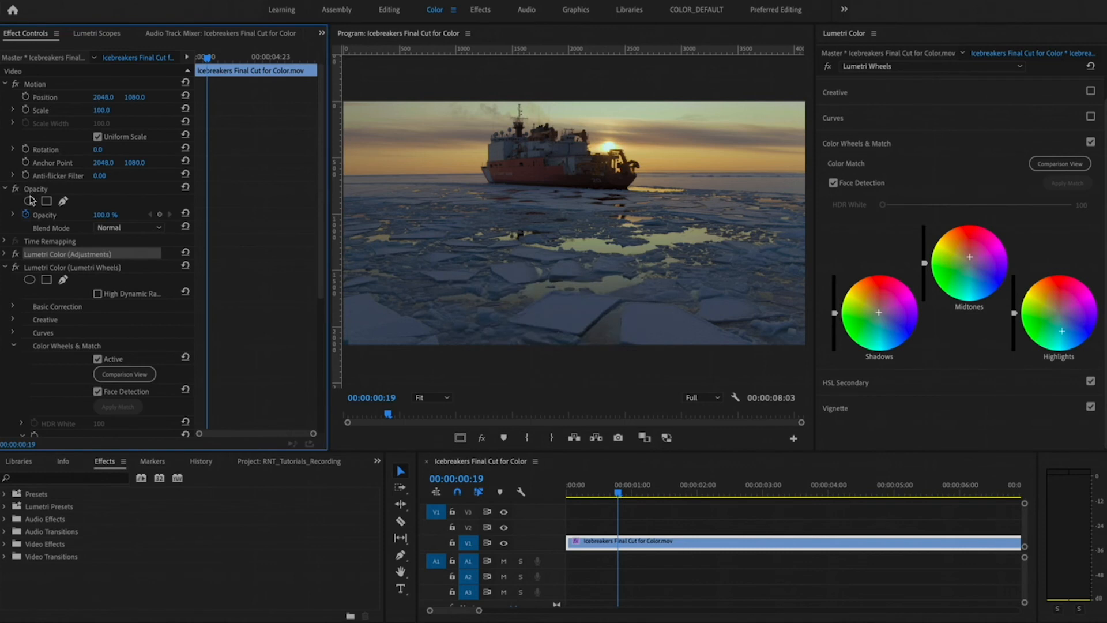
# At the clip's first frame, draw a closed pen mask on the Lumetri Wheels effect around the ice, following the horizon and the ship's waterline
pyautogui.click(84, 269)
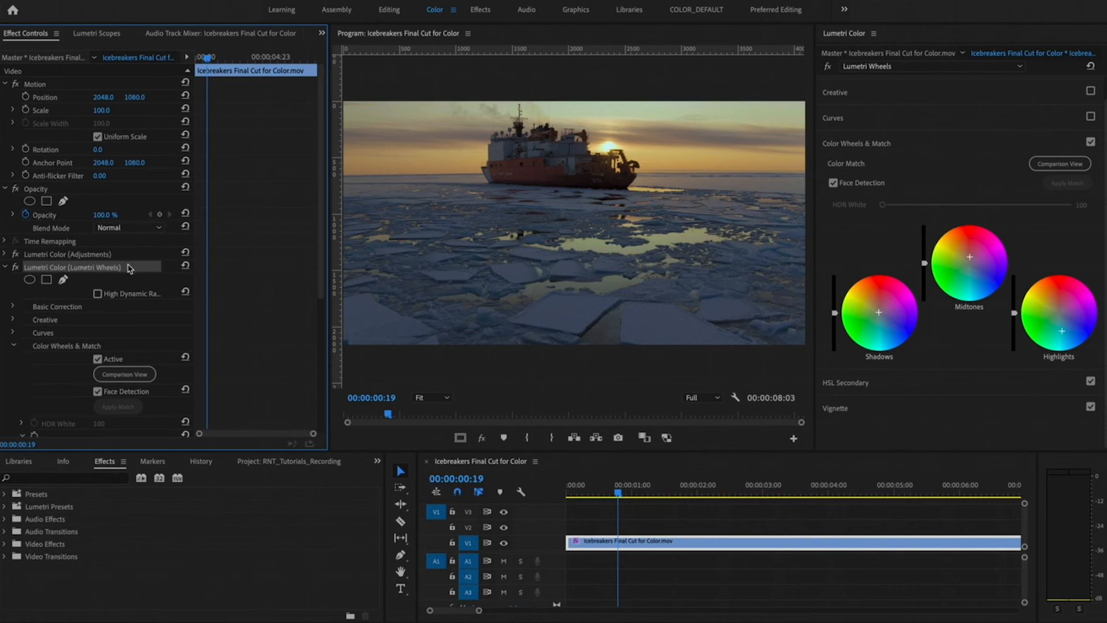
pyautogui.scroll(-3, 80, 365)
pyautogui.click(14, 270)
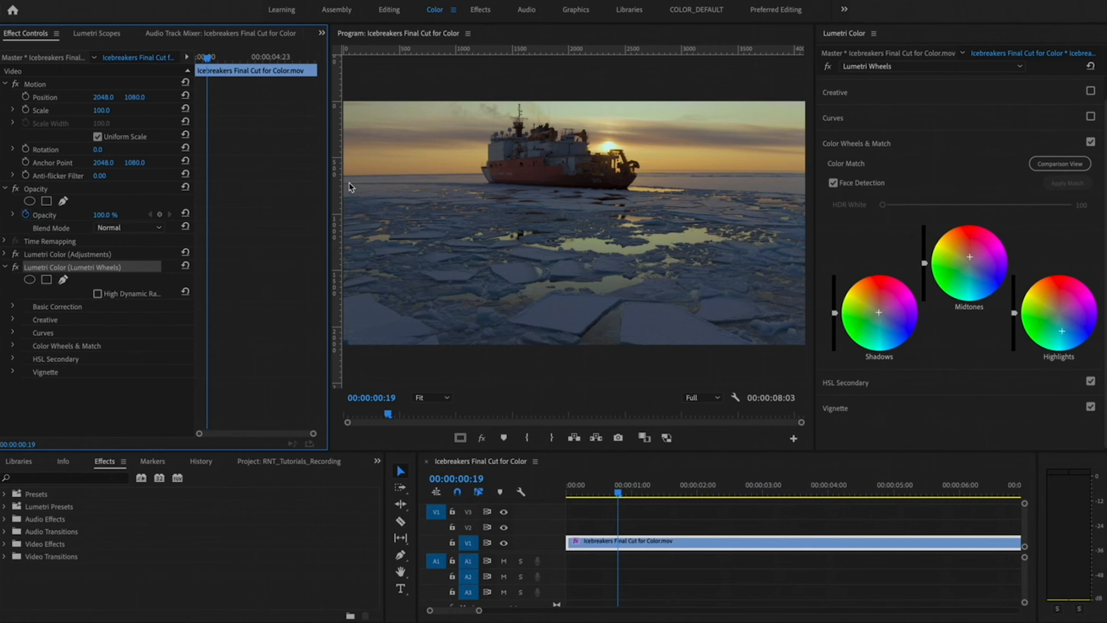
pyautogui.click(63, 289)
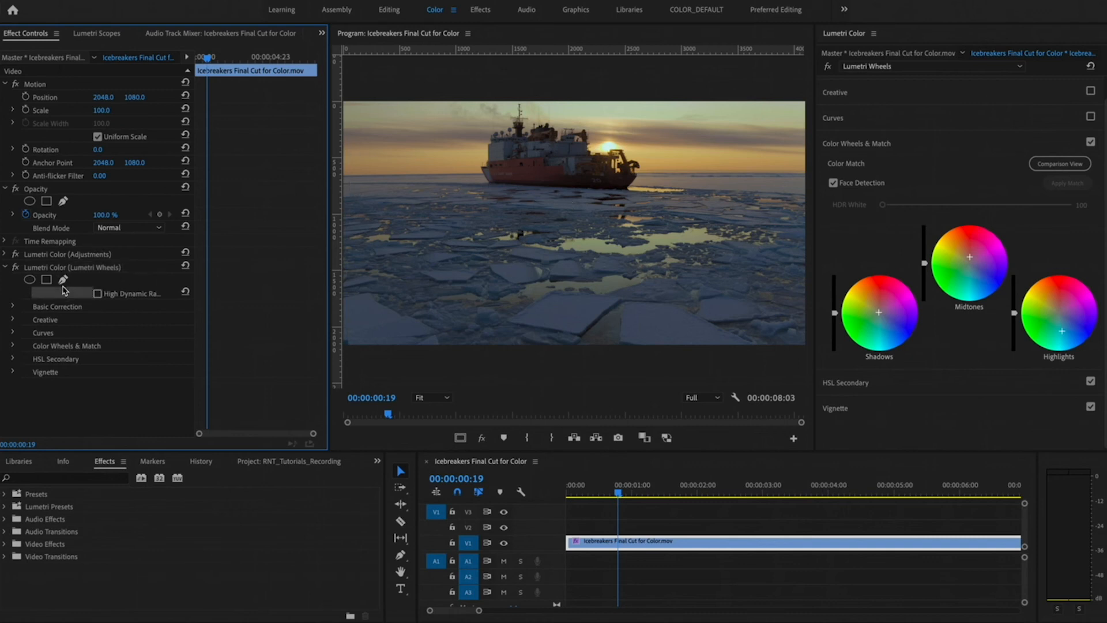
pyautogui.click(63, 281)
pyautogui.moveTo(372, 416); pyautogui.dragTo(336, 425)
pyautogui.click(346, 177)
pyautogui.moveTo(456, 179); pyautogui.dragTo(528, 189)
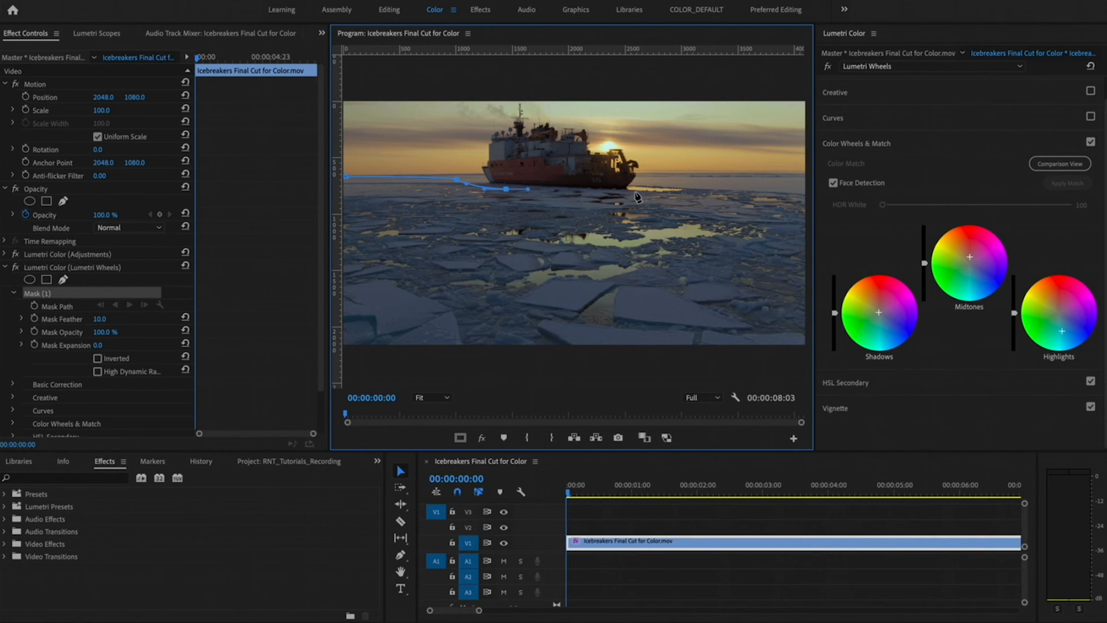
pyautogui.moveTo(633, 194); pyautogui.dragTo(639, 195)
pyautogui.moveTo(654, 179); pyautogui.dragTo(669, 177)
pyautogui.moveTo(774, 176); pyautogui.dragTo(804, 221)
pyautogui.click(803, 350)
pyautogui.click(346, 356)
pyautogui.click(346, 176)
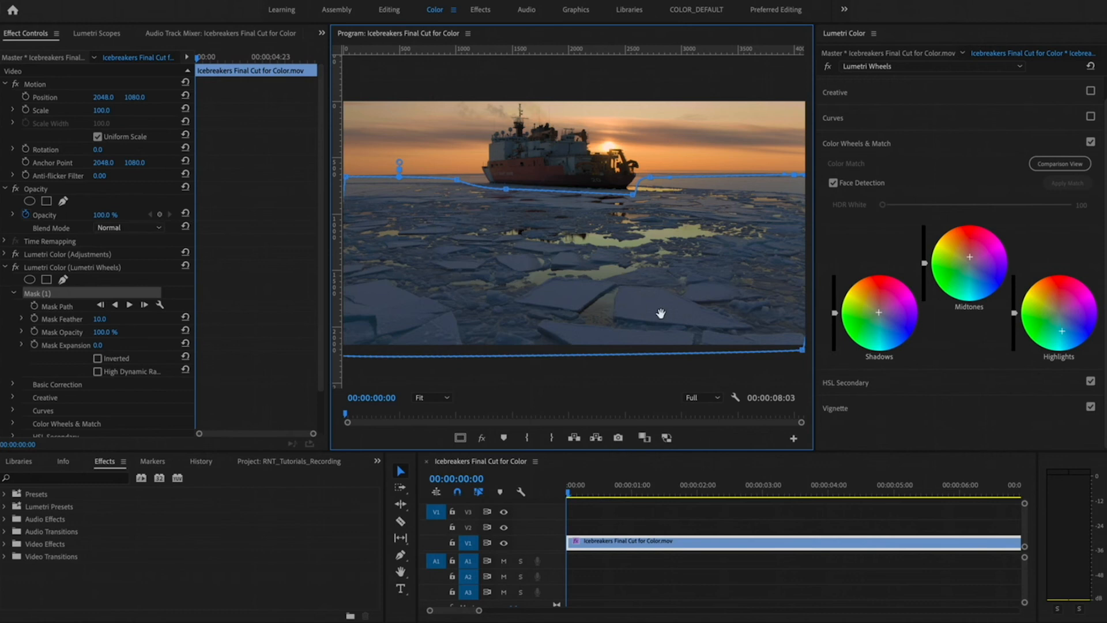
# Save the project and play the start of the clip to check the masked grade
pyautogui.hotkey('ctrl', 's')
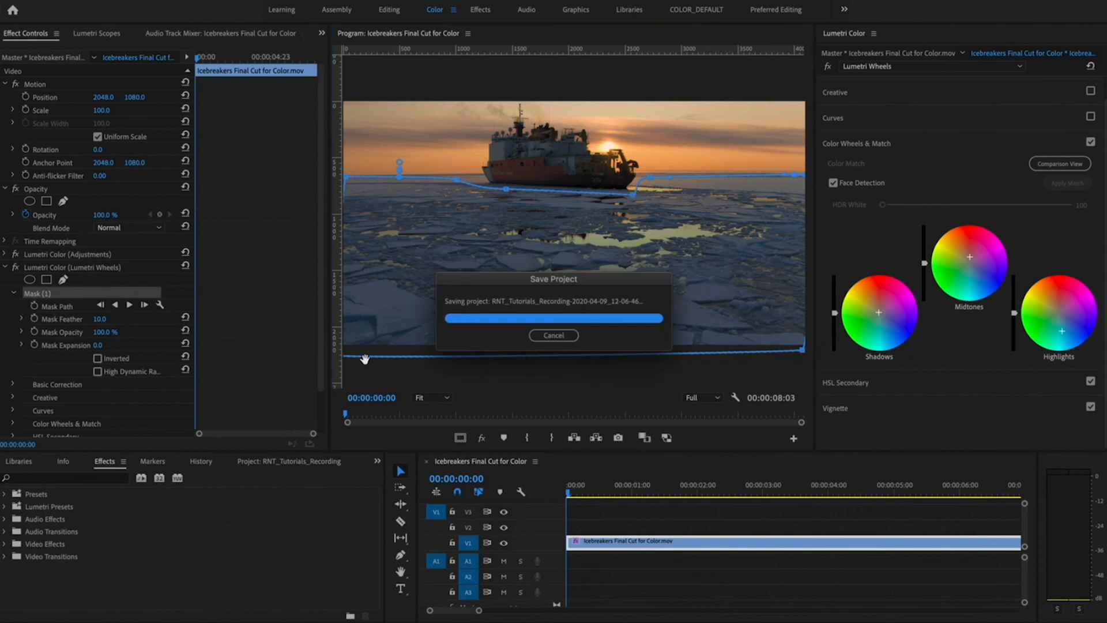
pyautogui.press('space')
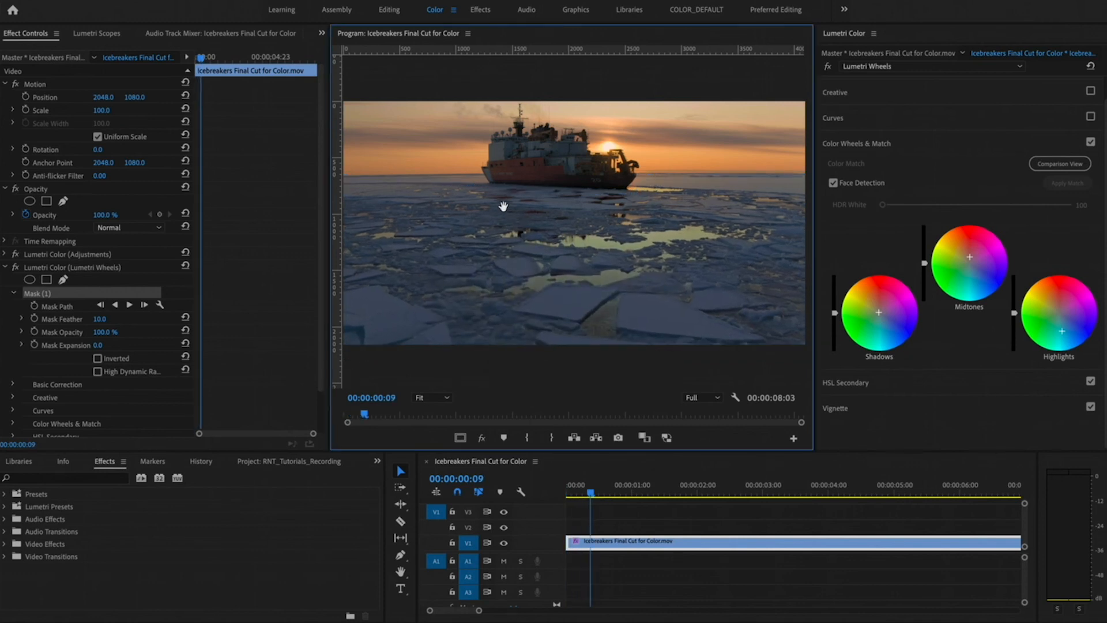
pyautogui.press('space')
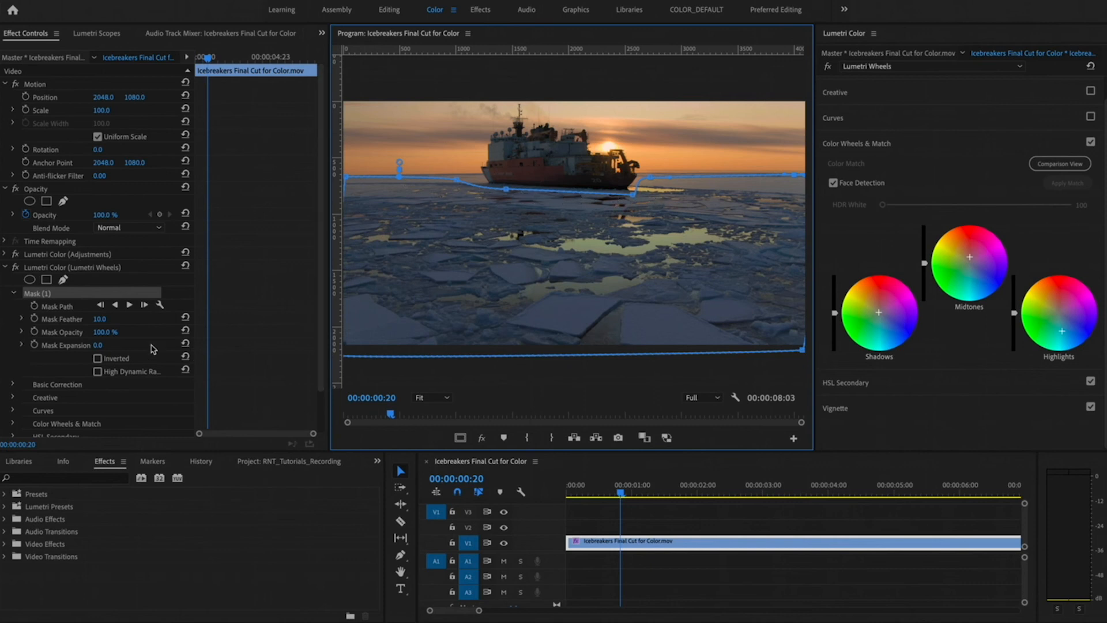
# Set the Mask Feather of the Lumetri Wheels mask to 117 and hide the mask outline to judge the edge
pyautogui.moveTo(100, 321); pyautogui.dragTo(172, 321)
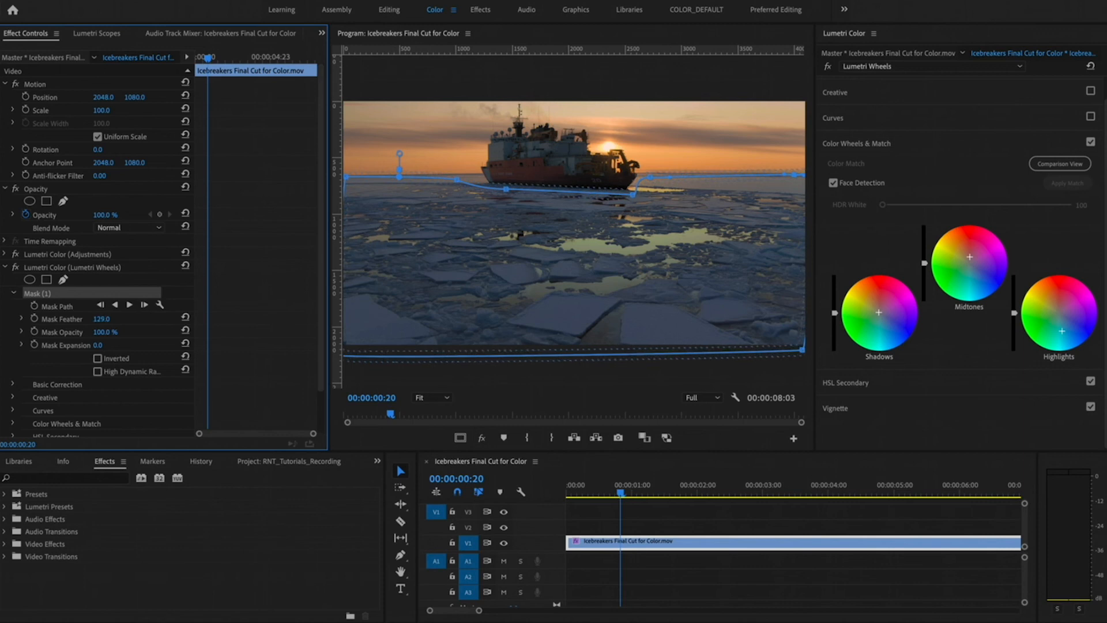
pyautogui.moveTo(145, 321); pyautogui.dragTo(163, 321)
pyautogui.click(58, 270)
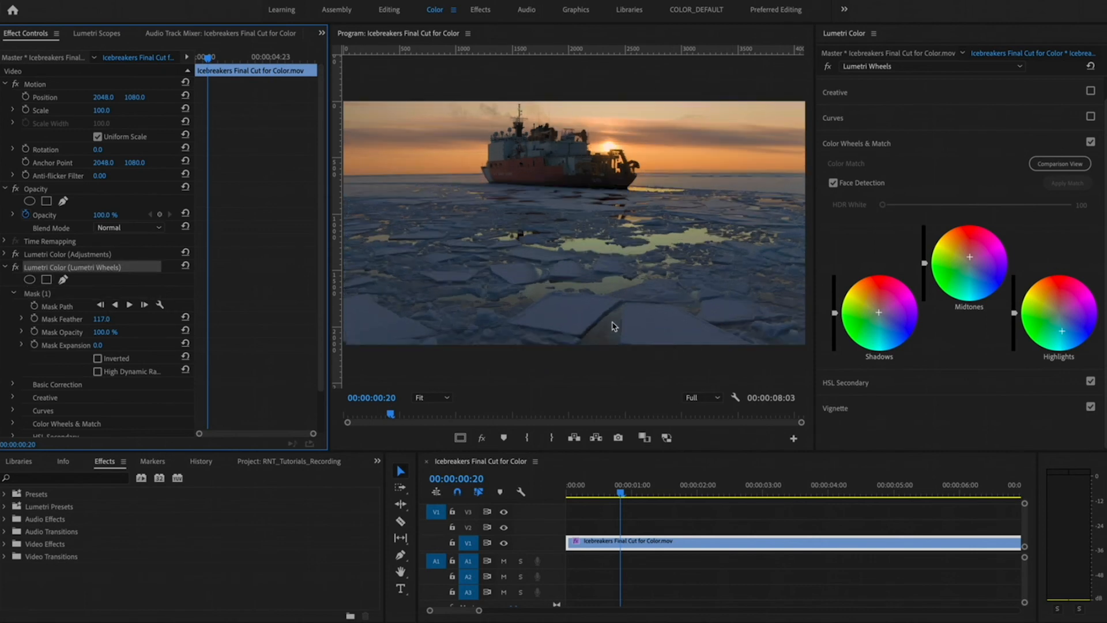
# Scrub through the clip to check the mask, and turn on Mask Path keyframing at 00:00:00:00
pyautogui.moveTo(409, 418); pyautogui.dragTo(637, 415)
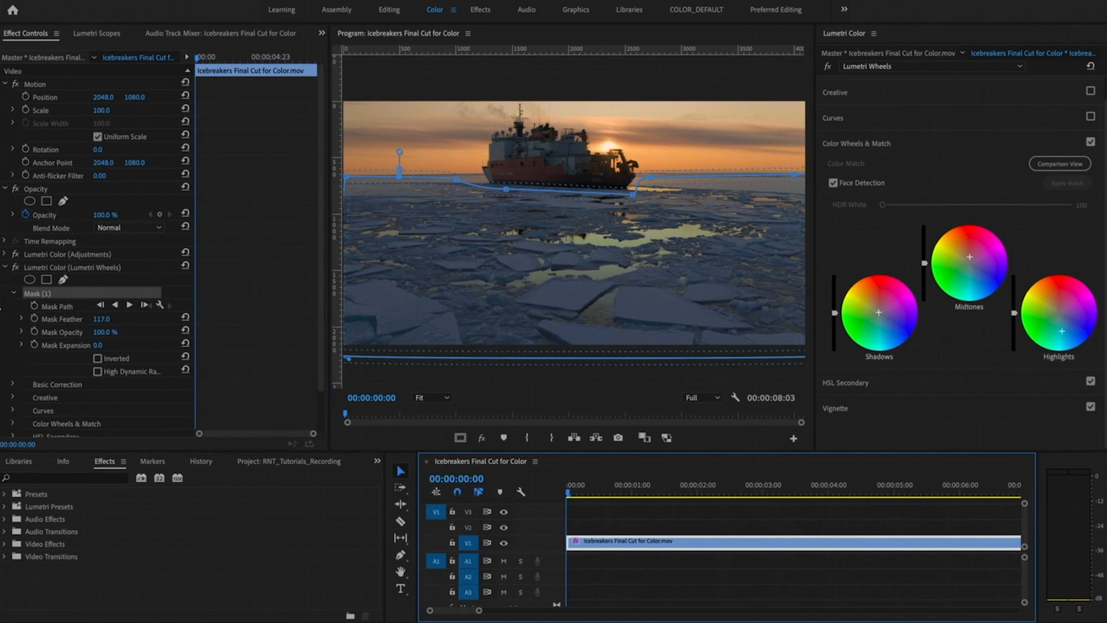
pyautogui.click(36, 309)
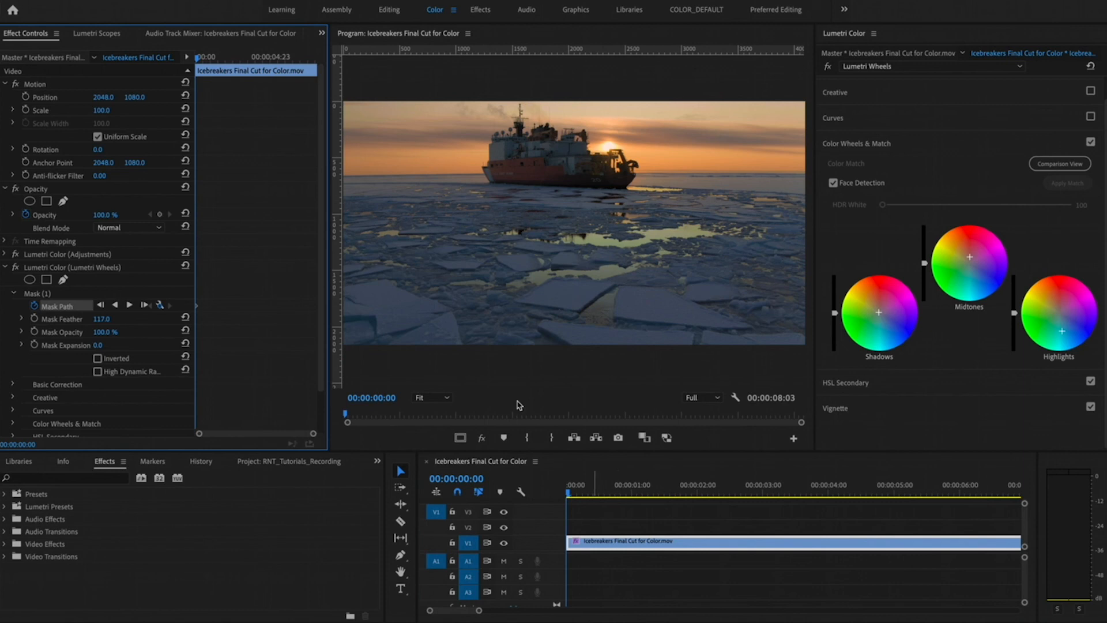
pyautogui.click(51, 295)
# At 00:00:05:19, lower the mask points to follow the horizon and the ship's waterline, and scrub back through the clip to check them
pyautogui.moveTo(606, 487); pyautogui.dragTo(891, 488)
pyautogui.click(946, 486)
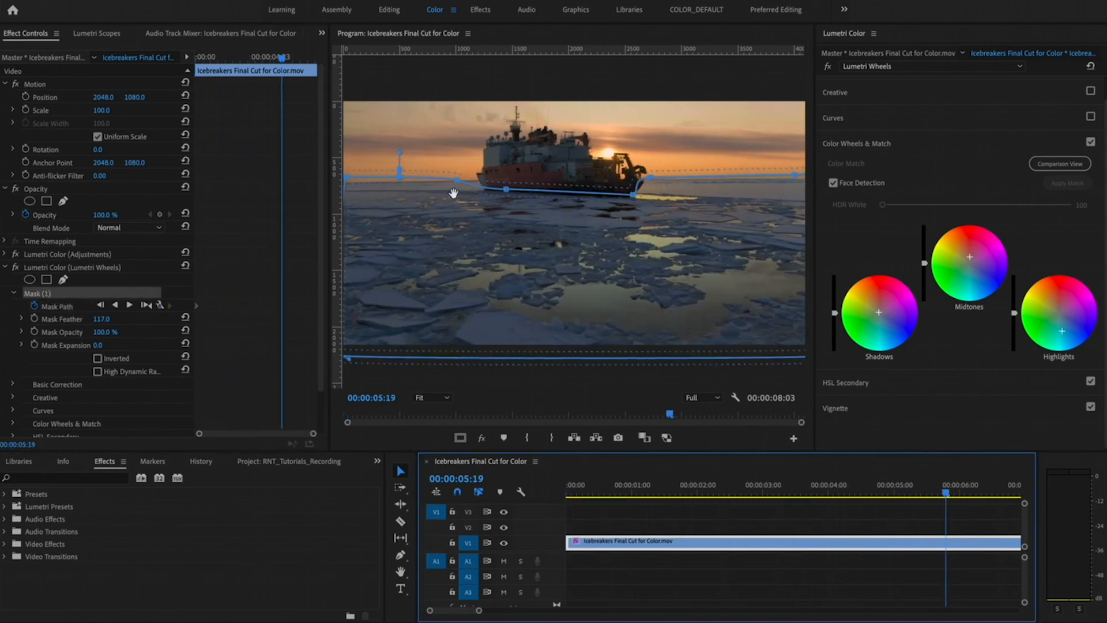
pyautogui.click(399, 179)
pyautogui.moveTo(399, 179); pyautogui.dragTo(457, 189)
pyautogui.moveTo(346, 178); pyautogui.dragTo(345, 191)
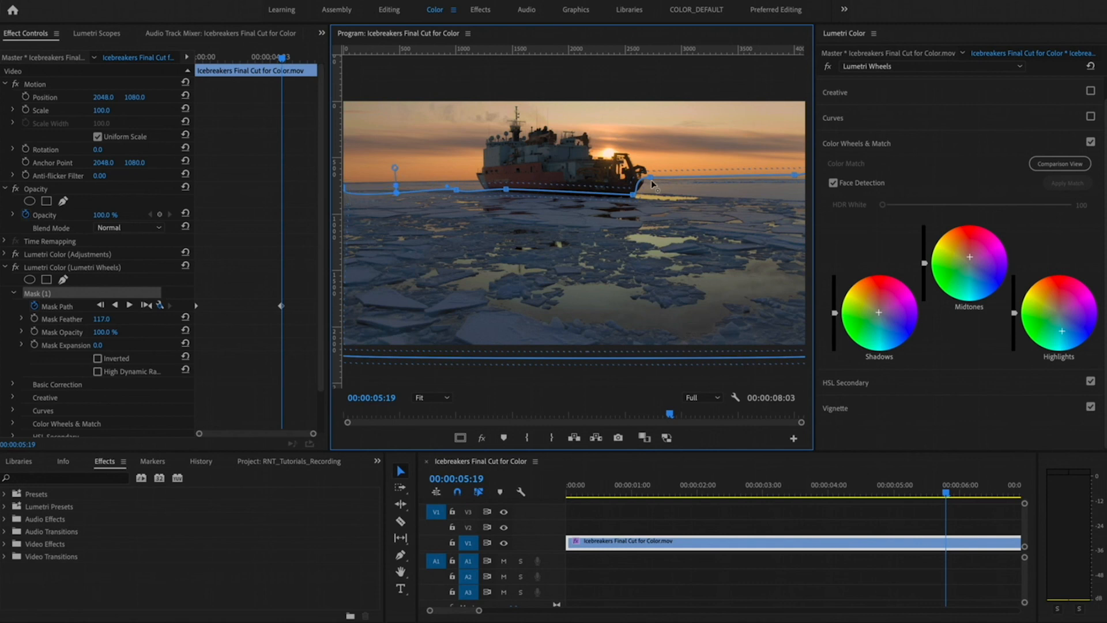
pyautogui.moveTo(653, 178); pyautogui.dragTo(634, 200)
pyautogui.moveTo(506, 190); pyautogui.dragTo(507, 199)
pyautogui.moveTo(909, 490); pyautogui.dragTo(617, 499)
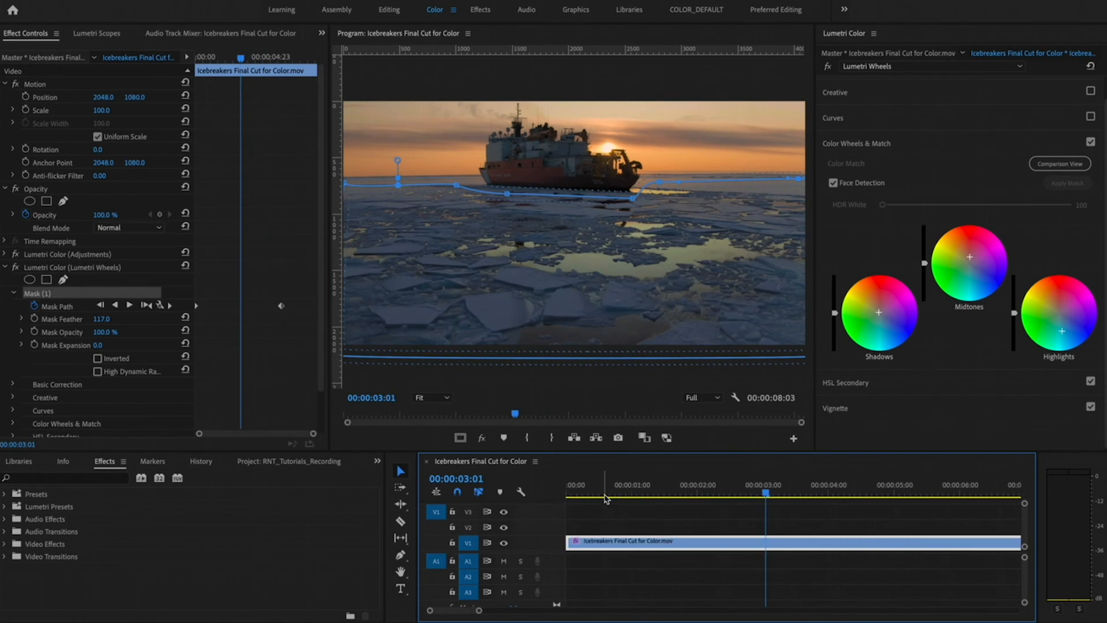
# Return to the clip's first frame and rename the Lumetri Wheels effect as Bottom
pyautogui.press('Home')
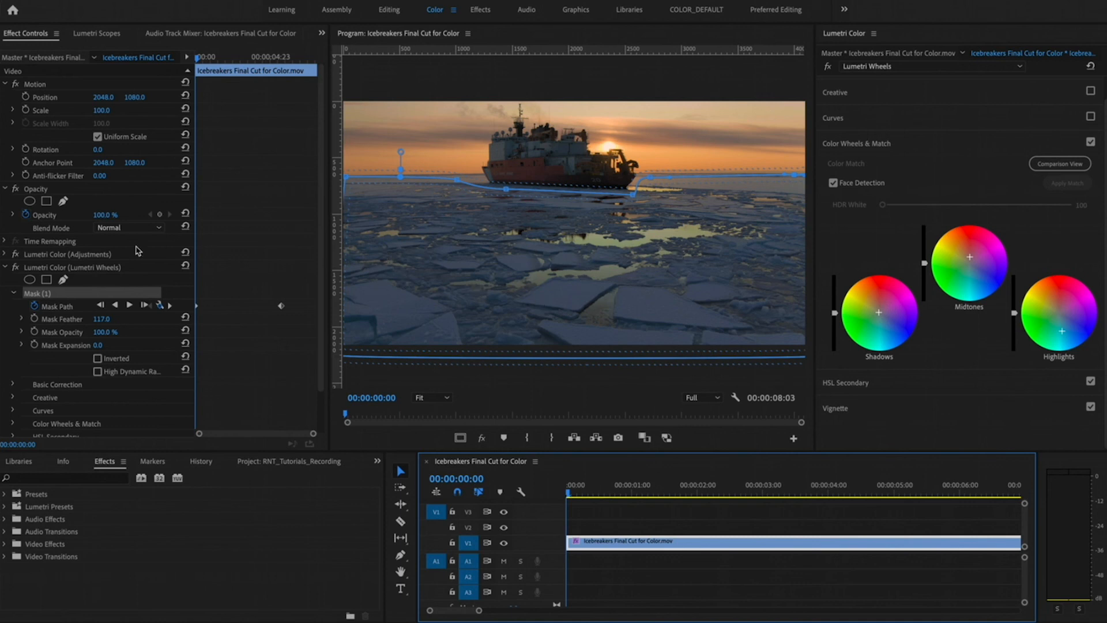
pyautogui.click(114, 269)
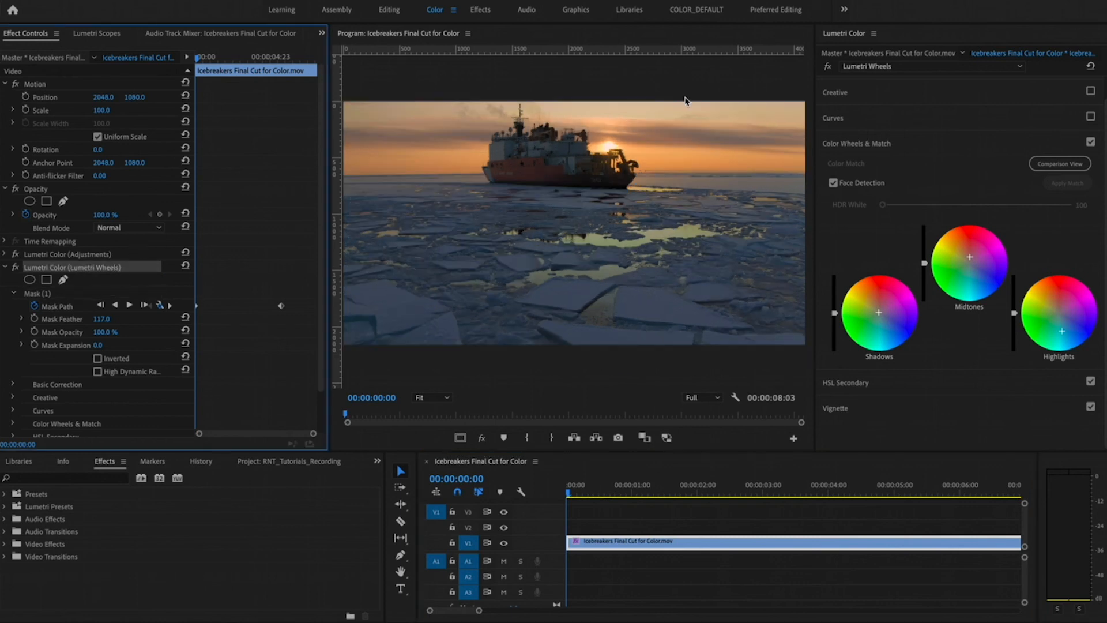
pyautogui.rightClick(104, 268)
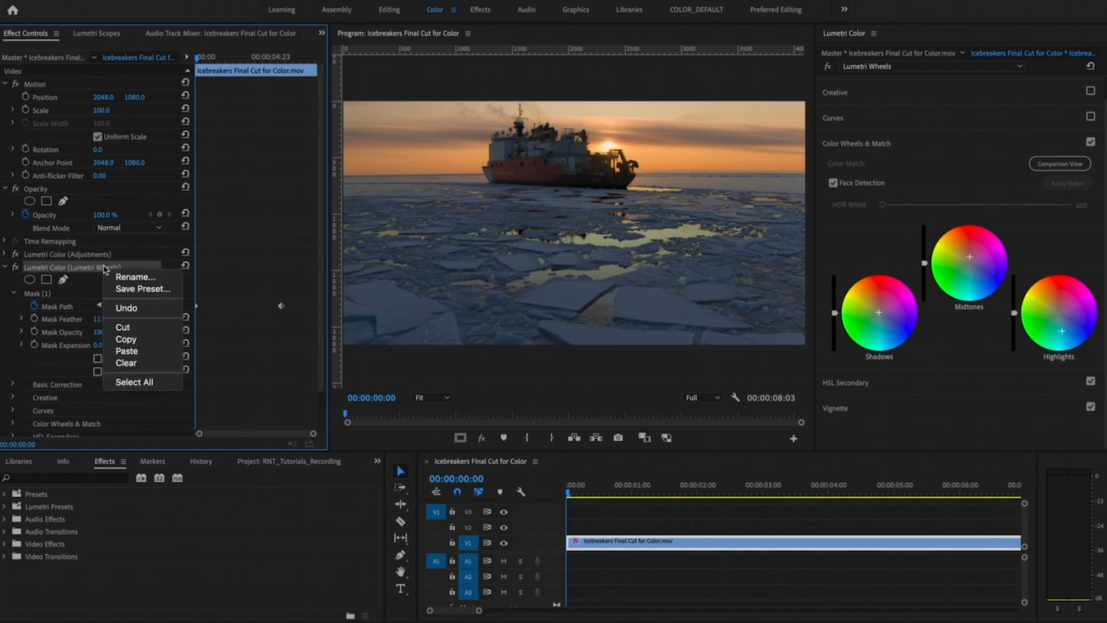
pyautogui.click(114, 277)
pyautogui.write('Blttom')
pyautogui.press('Return')
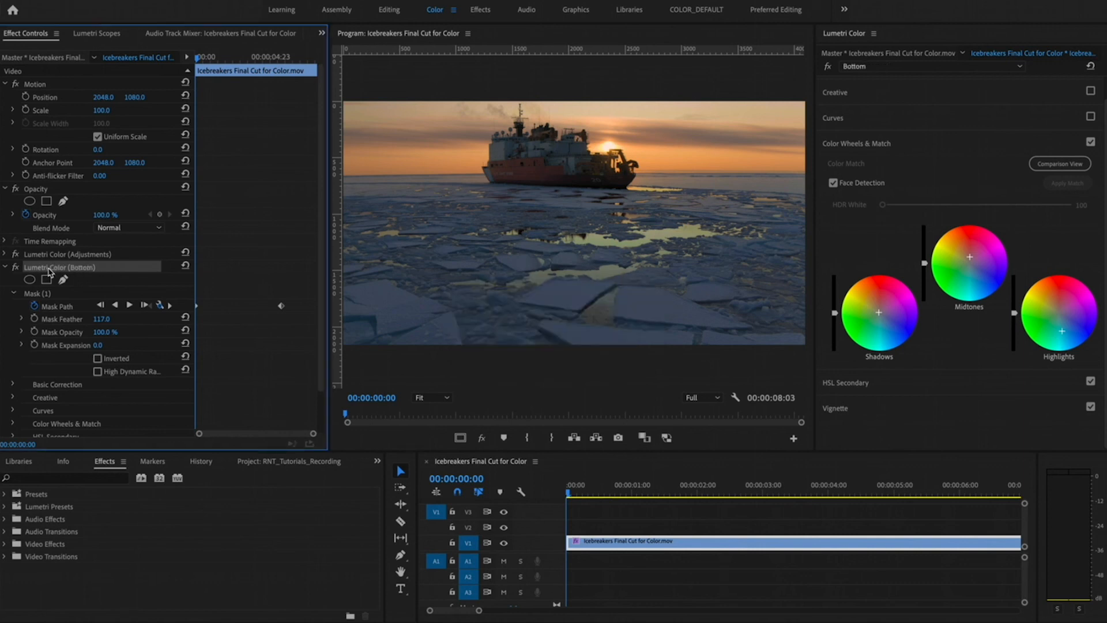
pyautogui.click(83, 254)
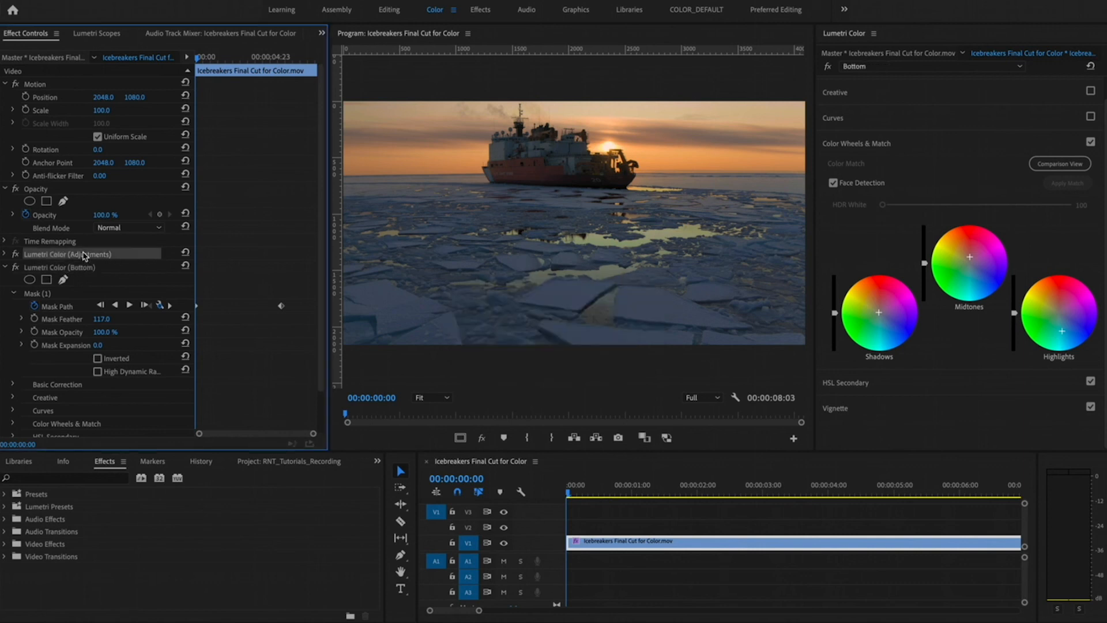
pyautogui.click(84, 266)
# Enable Curves for the Bottom effect and reshape the RGB curve into an S, raising the highlights and lowering the shadows
pyautogui.click(851, 131)
pyautogui.click(856, 122)
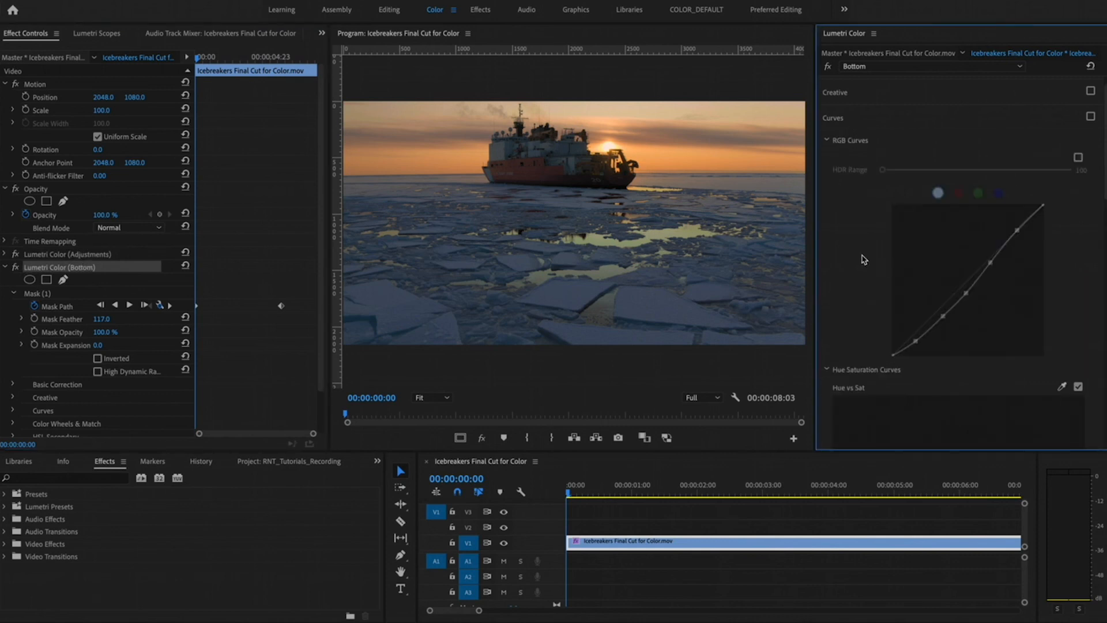
pyautogui.click(1091, 116)
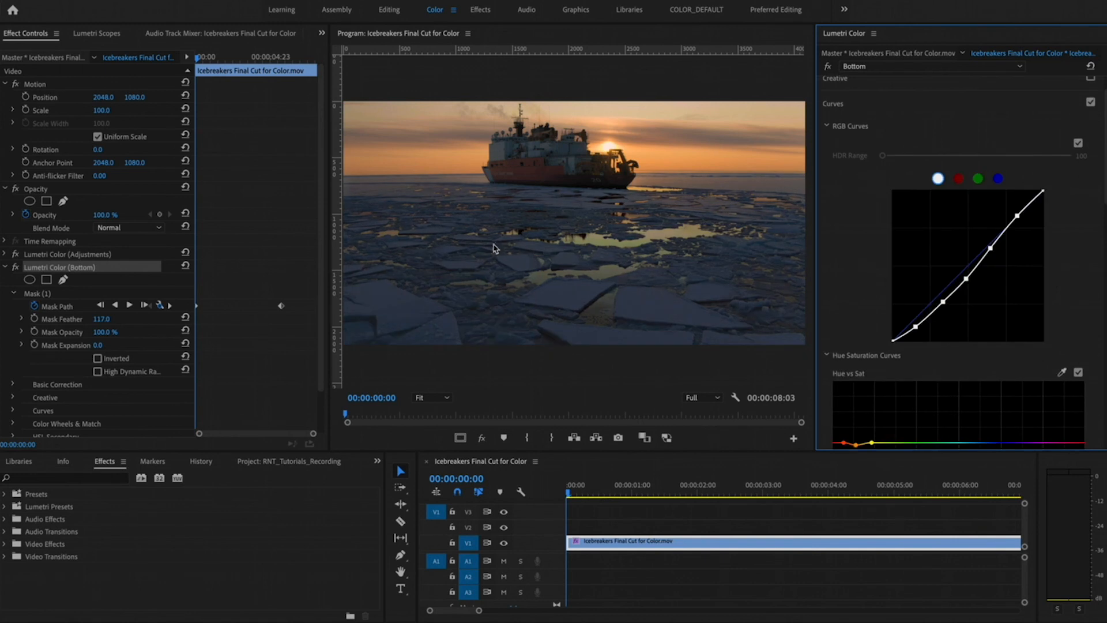
pyautogui.moveTo(1017, 216); pyautogui.dragTo(1014, 211)
pyautogui.moveTo(991, 248); pyautogui.dragTo(991, 244)
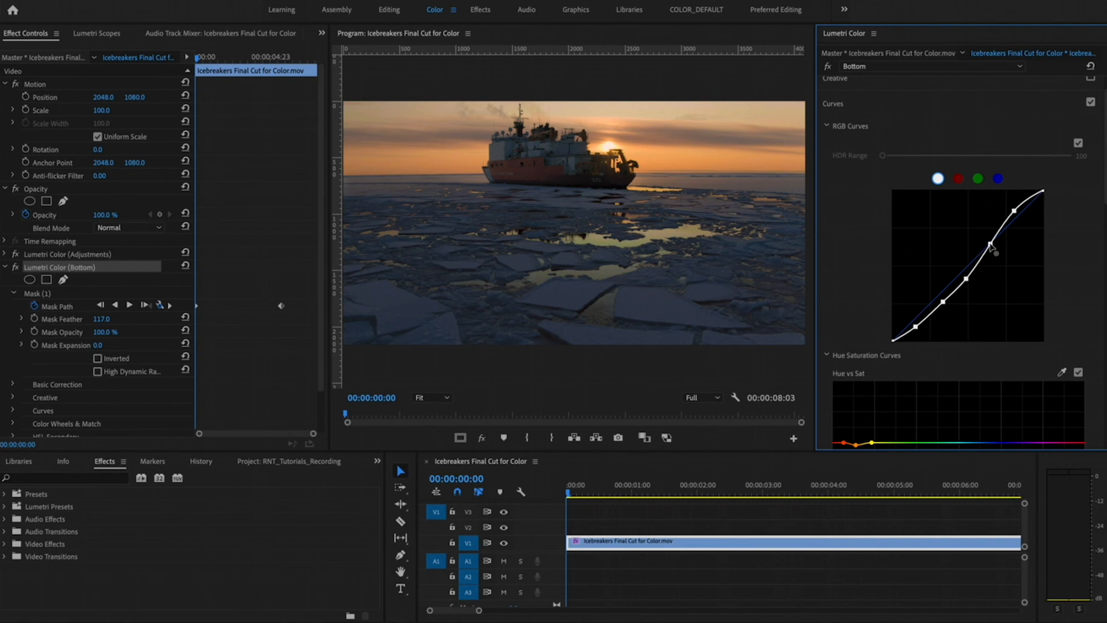
pyautogui.moveTo(943, 302); pyautogui.dragTo(941, 305)
pyautogui.click(967, 279)
# Turn off the hue and saturation curves, and fine-tune the RGB curve points while comparing the ice with the curve off and on
pyautogui.scroll(-5, 1079, 372)
pyautogui.scroll(6, 1080, 351)
pyautogui.moveTo(916, 347); pyautogui.dragTo(967, 297)
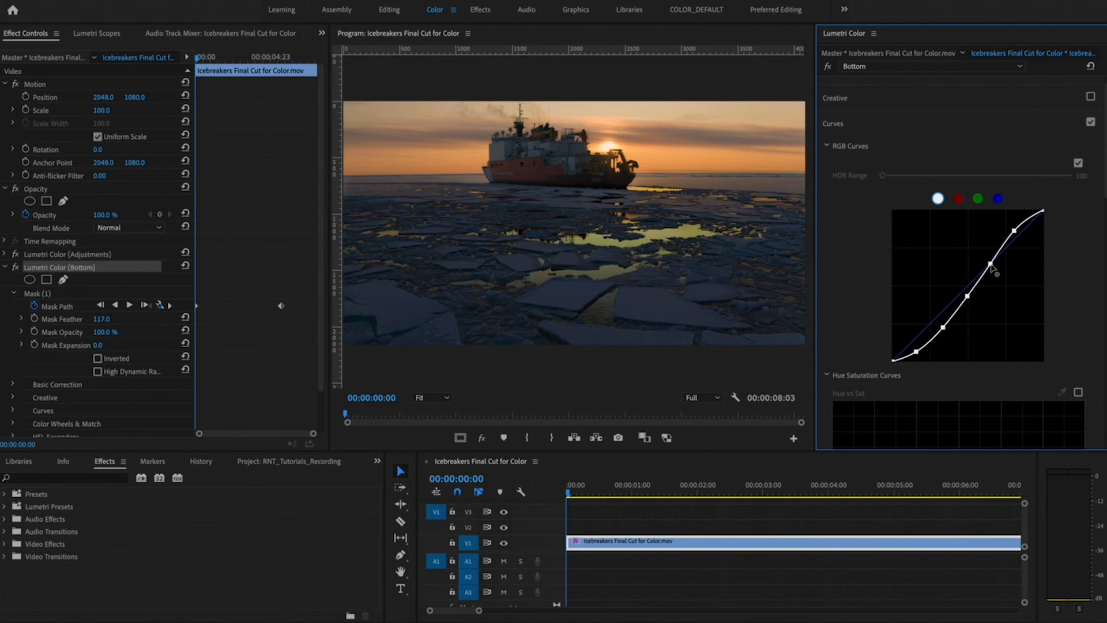
pyautogui.click(1079, 163)
pyautogui.click(1078, 163)
pyautogui.moveTo(918, 351); pyautogui.dragTo(989, 260)
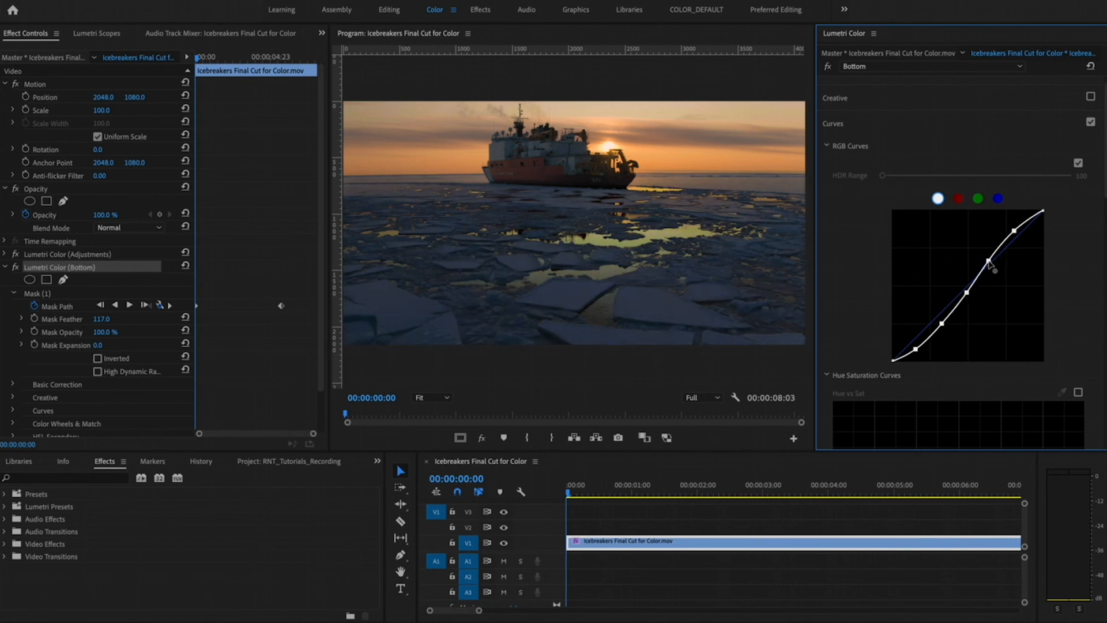
pyautogui.click(1078, 164)
pyautogui.click(1078, 164)
# Enable Hue vs Hue, reset its curve, and sample the yellow water reflections to raise the orange point slightly
pyautogui.scroll(-5, 1010, 329)
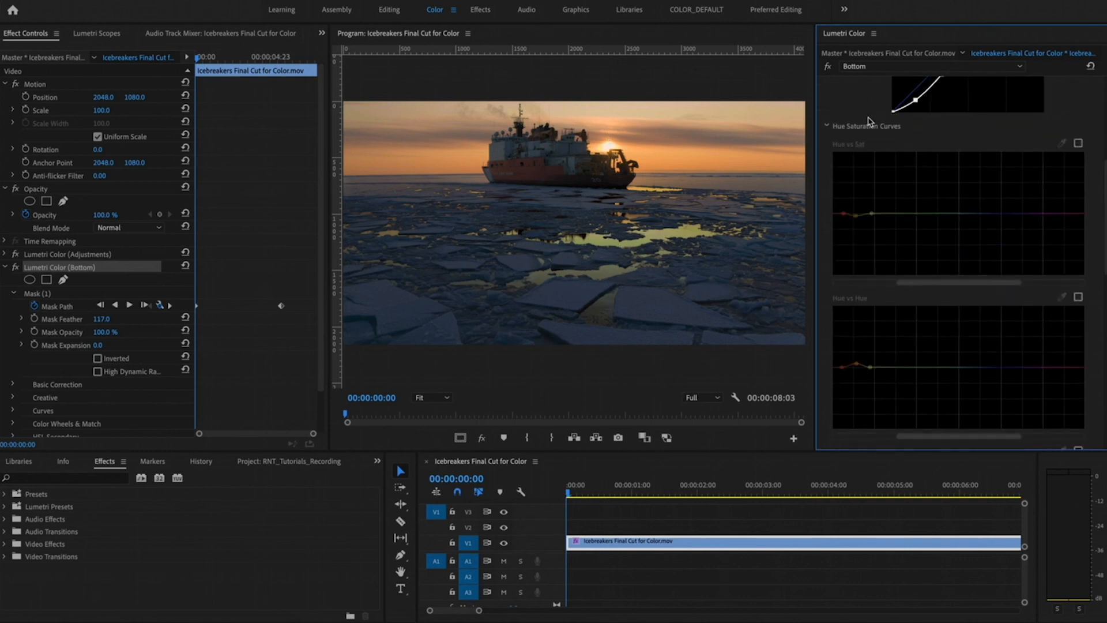
pyautogui.scroll(-1, 902, 297)
pyautogui.scroll(2, 903, 299)
pyautogui.scroll(3, 904, 298)
pyautogui.scroll(-3, 1004, 320)
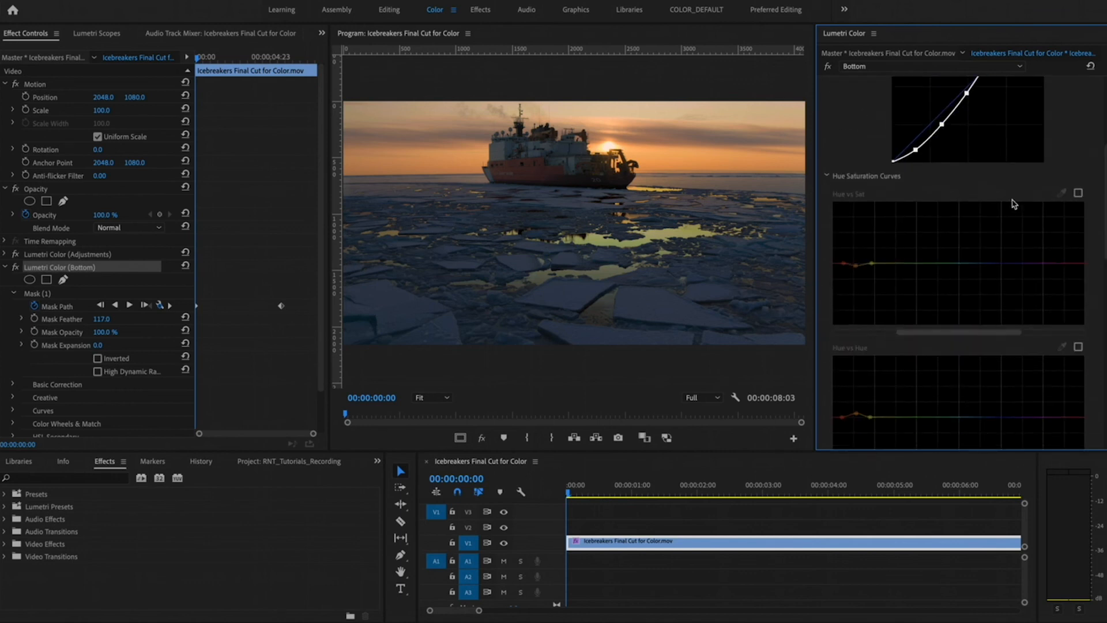
pyautogui.scroll(-2, 1014, 204)
pyautogui.click(1078, 247)
pyautogui.doubleClick(861, 319)
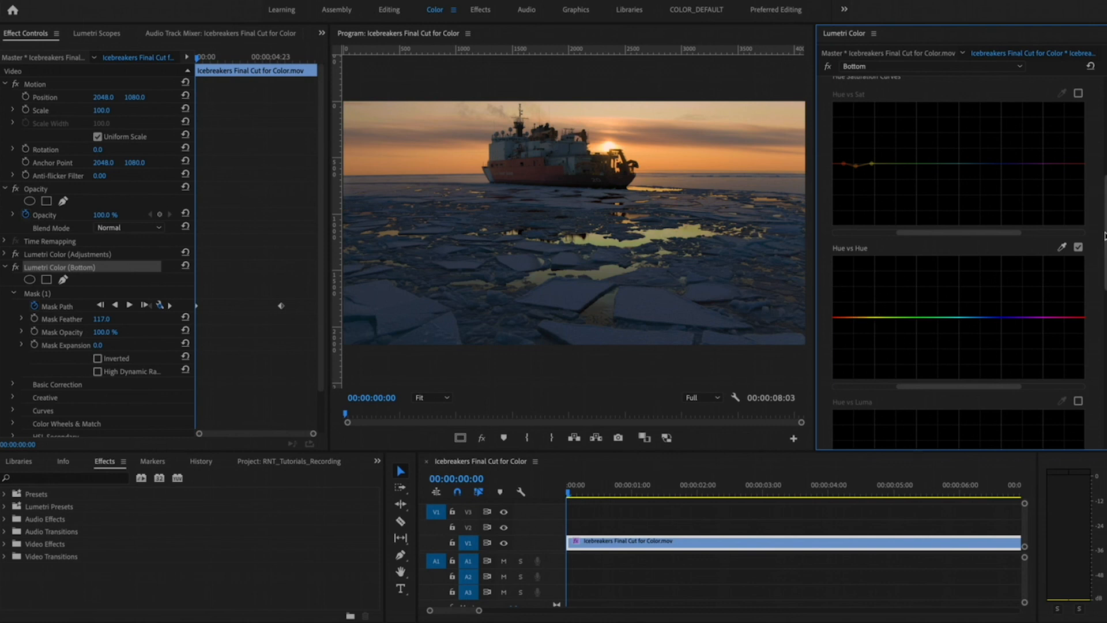
pyautogui.click(1062, 249)
pyautogui.moveTo(860, 317); pyautogui.dragTo(835, 304)
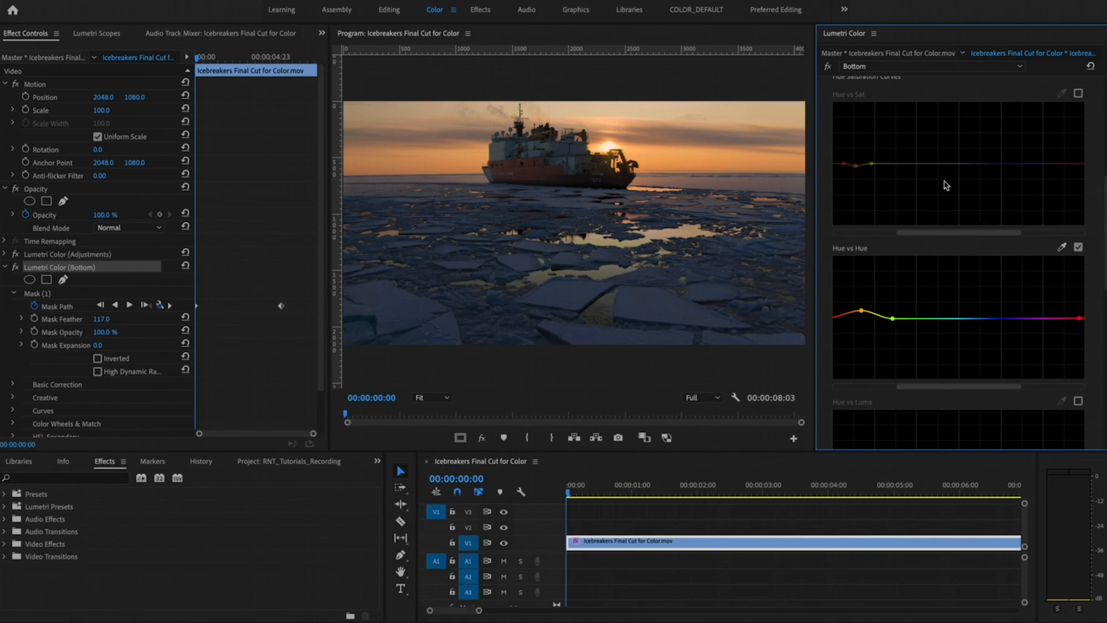
# Enable Hue vs Sat, replace its old points with new ones around orange, and raise the orange point to boost the reflections
pyautogui.scroll(2, 948, 185)
pyautogui.click(1079, 130)
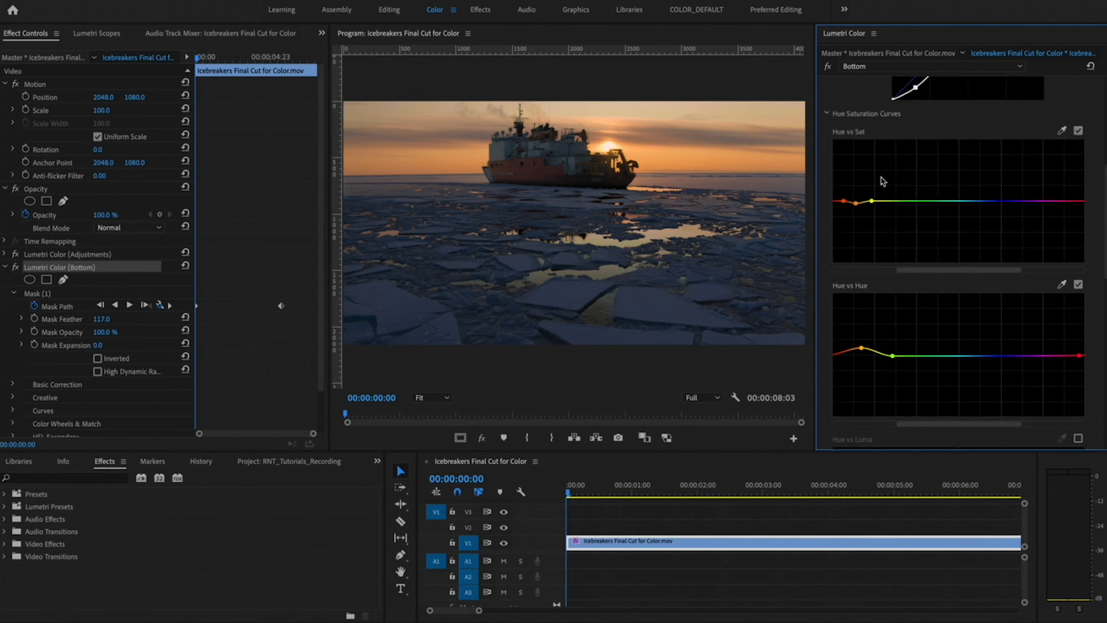
pyautogui.doubleClick(858, 208)
pyautogui.moveTo(852, 201)
pyautogui.mouseDown()
pyautogui.moveTo(853, 180)
pyautogui.moveTo(885, 201)
pyautogui.moveTo(823, 206)
pyautogui.moveTo(853, 177)
pyautogui.moveTo(853, 191)
pyautogui.mouseUp()
pyautogui.scroll(1, 987, 145)
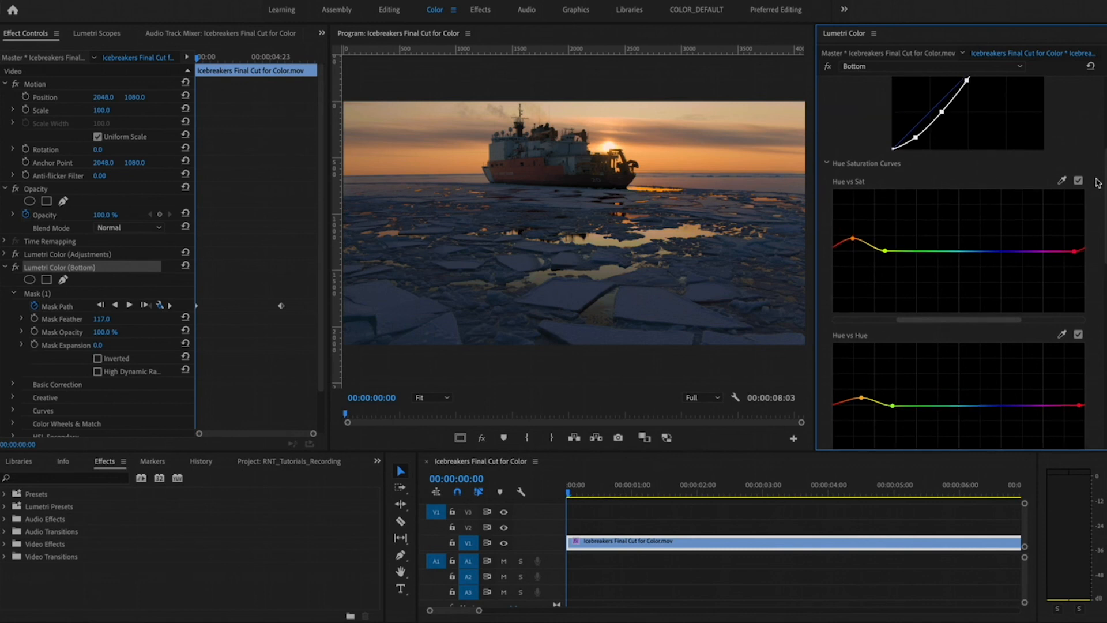
# Compare the ice with the Curves adjustments off and on, and reopen the Color Wheels & Match settings
pyautogui.scroll(3, 1080, 185)
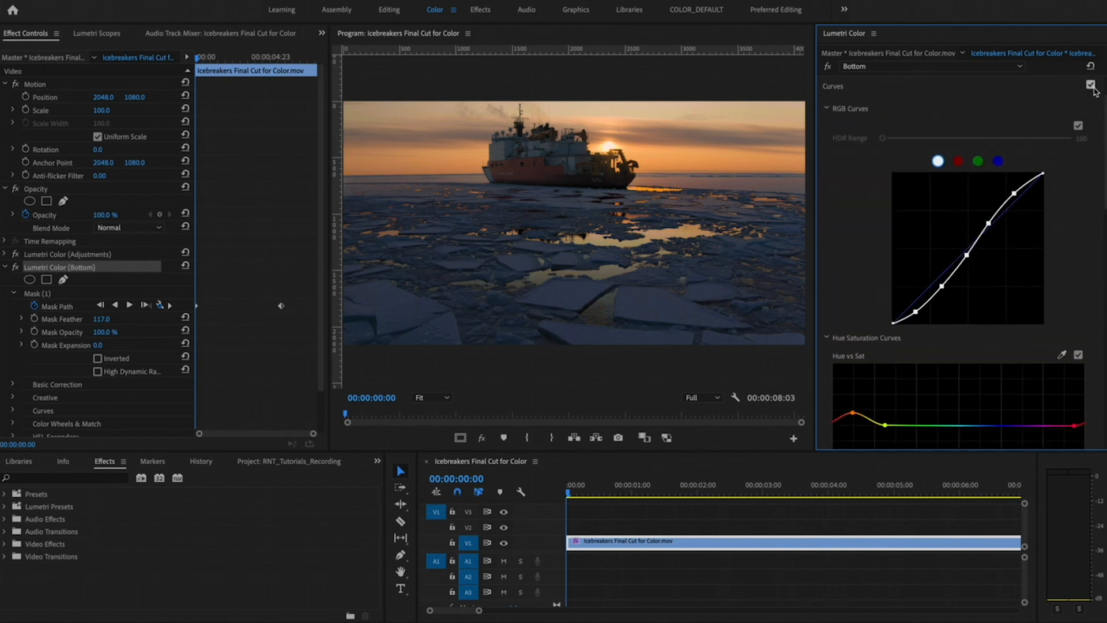
pyautogui.click(1090, 85)
pyautogui.click(1091, 85)
pyautogui.click(1091, 86)
pyautogui.click(1091, 86)
pyautogui.scroll(-5, 894, 329)
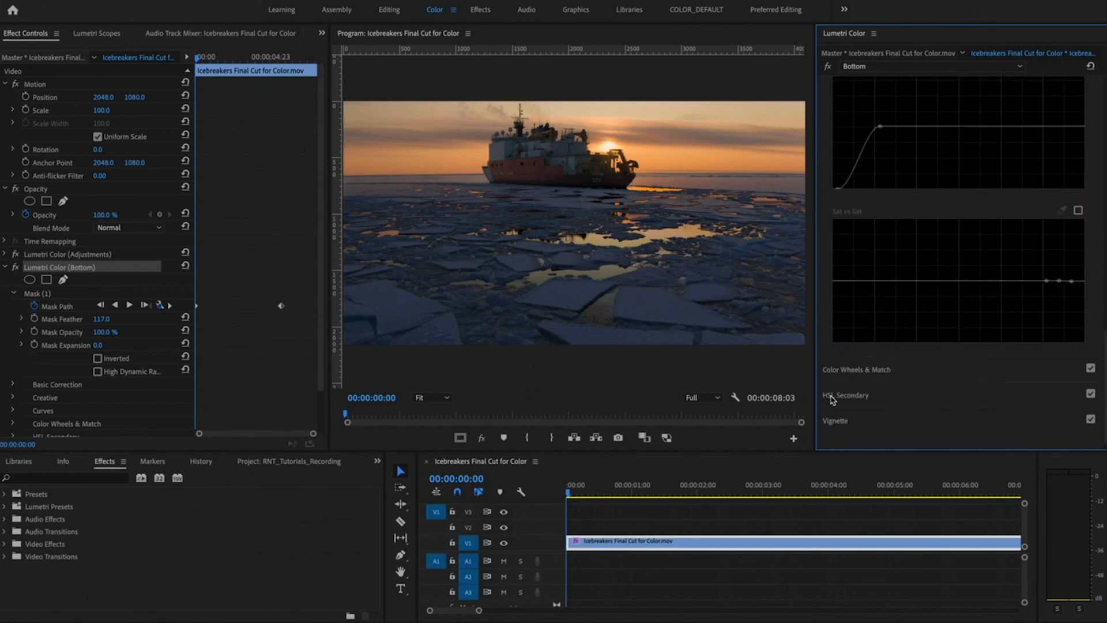
pyautogui.click(850, 379)
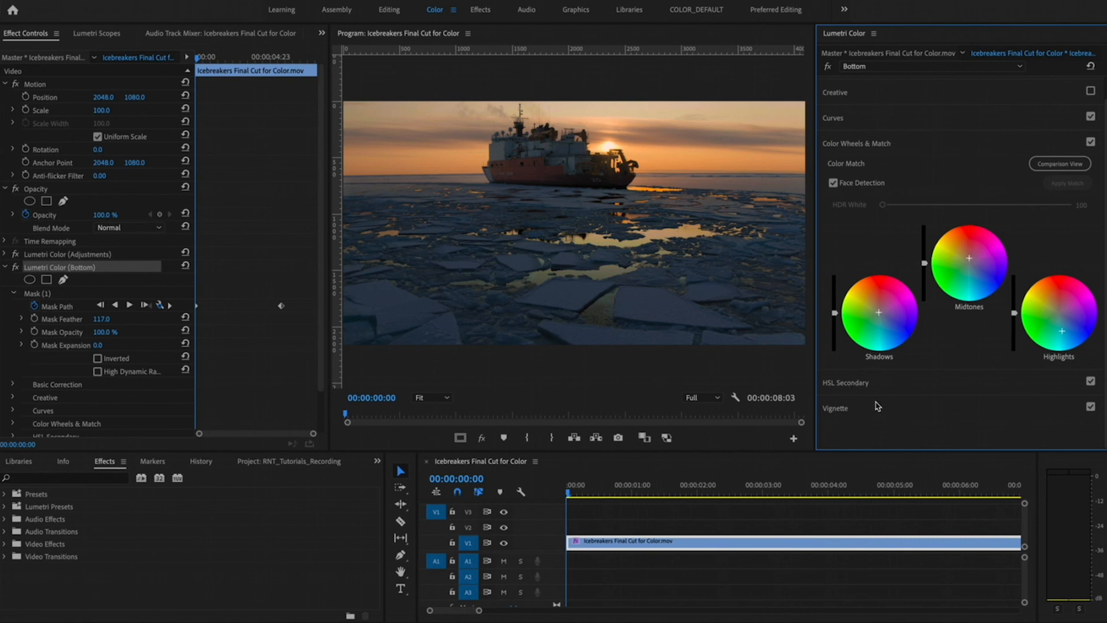
# Set the Bottom effect's vignette to Amount -0.4, Midpoint 68.1, Roundness 29.6 and Feather 35.5
pyautogui.click(5, 267)
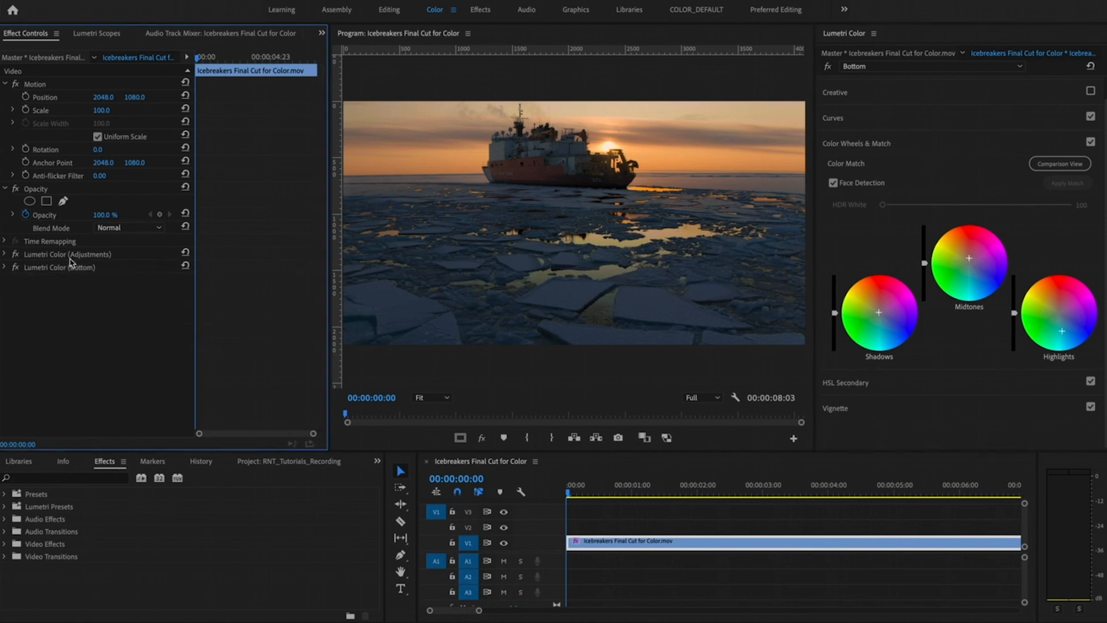
pyautogui.click(66, 259)
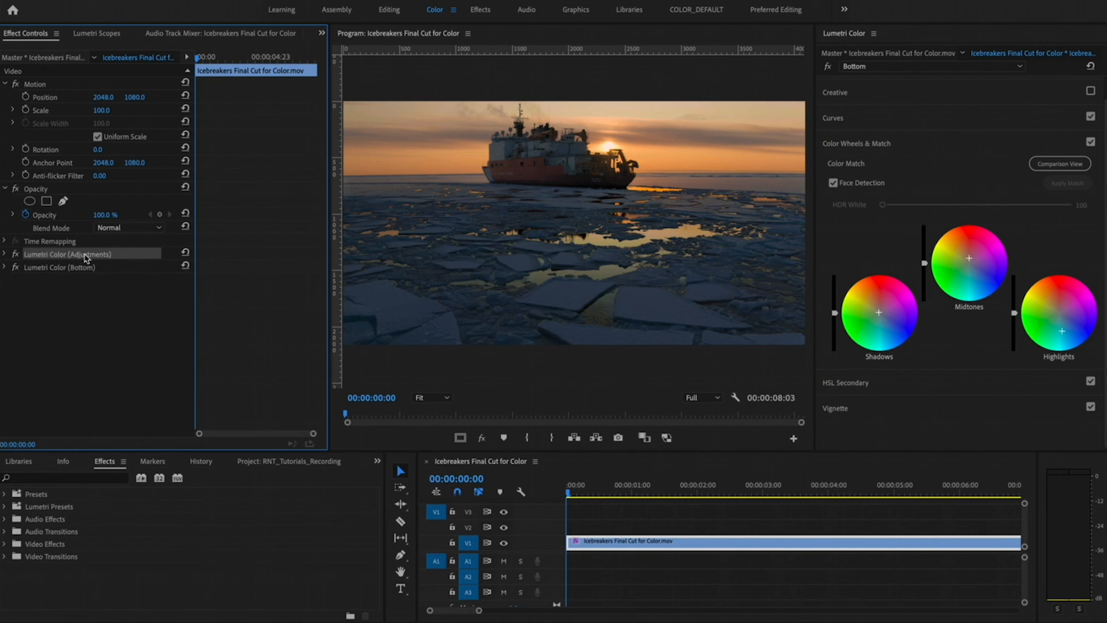
pyautogui.click(859, 410)
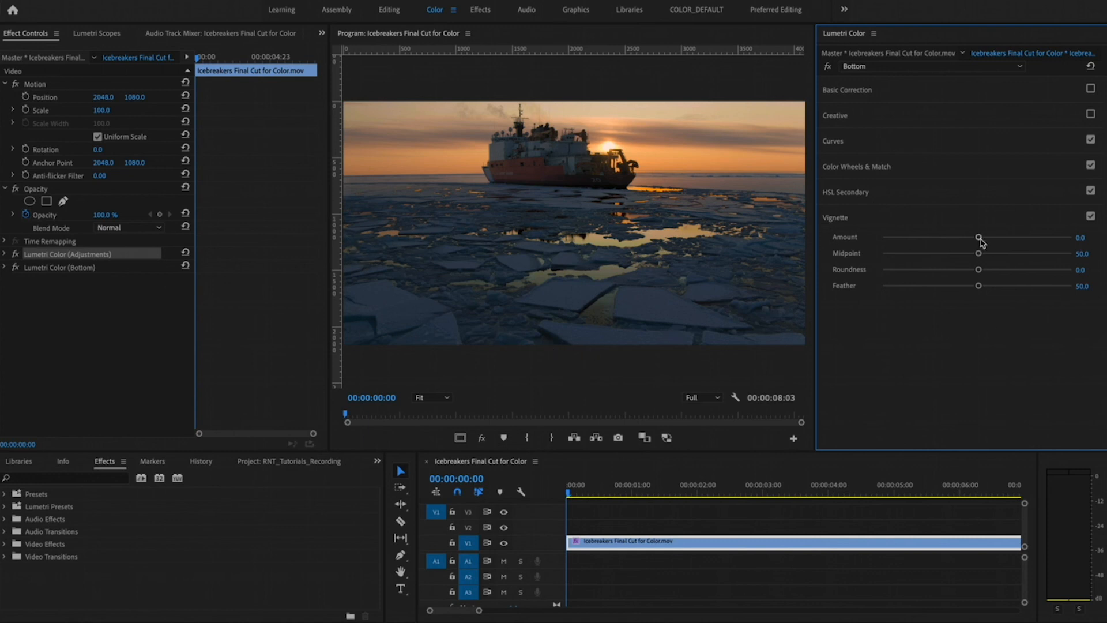
pyautogui.moveTo(981, 239); pyautogui.dragTo(974, 241)
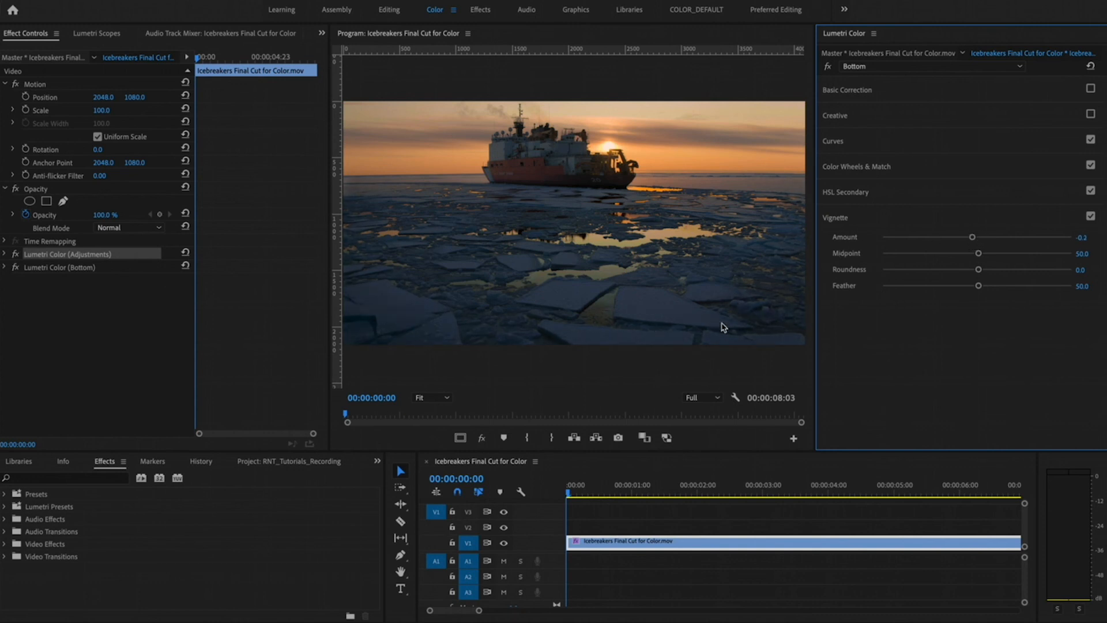
pyautogui.moveTo(974, 238); pyautogui.dragTo(1030, 239)
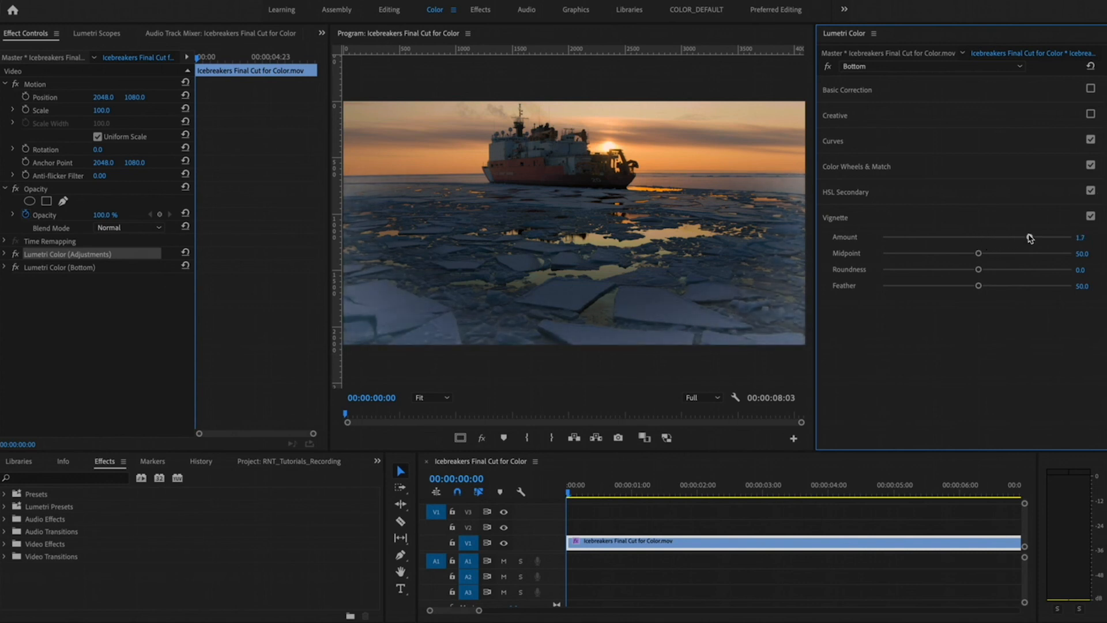
pyautogui.moveTo(1029, 238); pyautogui.dragTo(1013, 255)
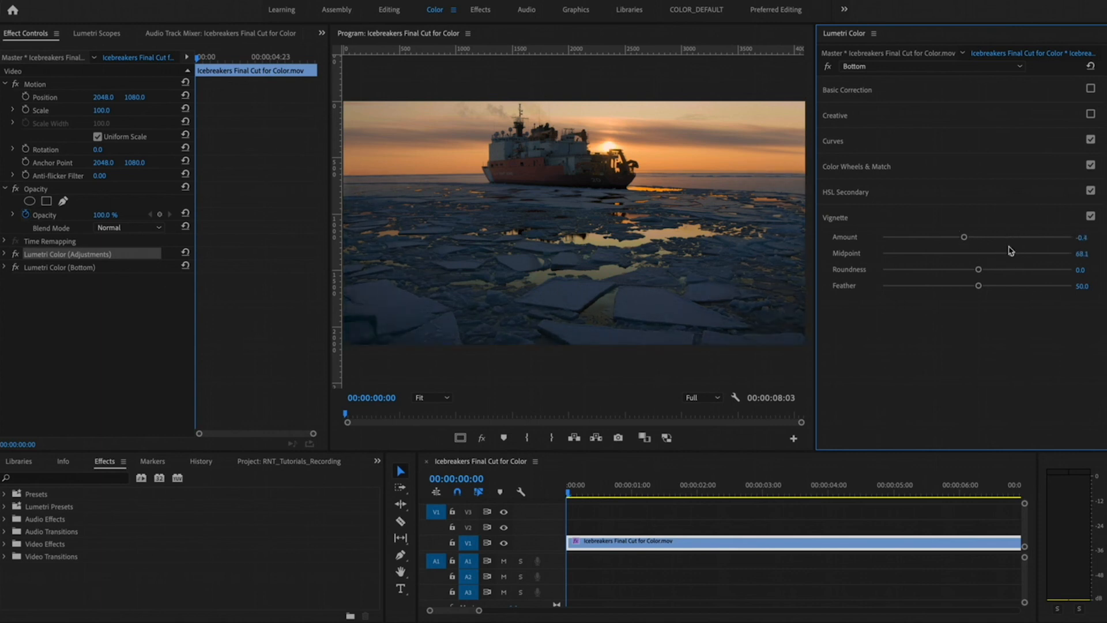
pyautogui.moveTo(979, 270); pyautogui.dragTo(1007, 271)
pyautogui.moveTo(979, 288); pyautogui.dragTo(951, 292)
# Compare the image with the vignette off and on, and play the start of the clip to check it
pyautogui.click(1091, 216)
pyautogui.click(1090, 216)
pyautogui.click(1091, 217)
pyautogui.click(1091, 217)
pyautogui.click(577, 494)
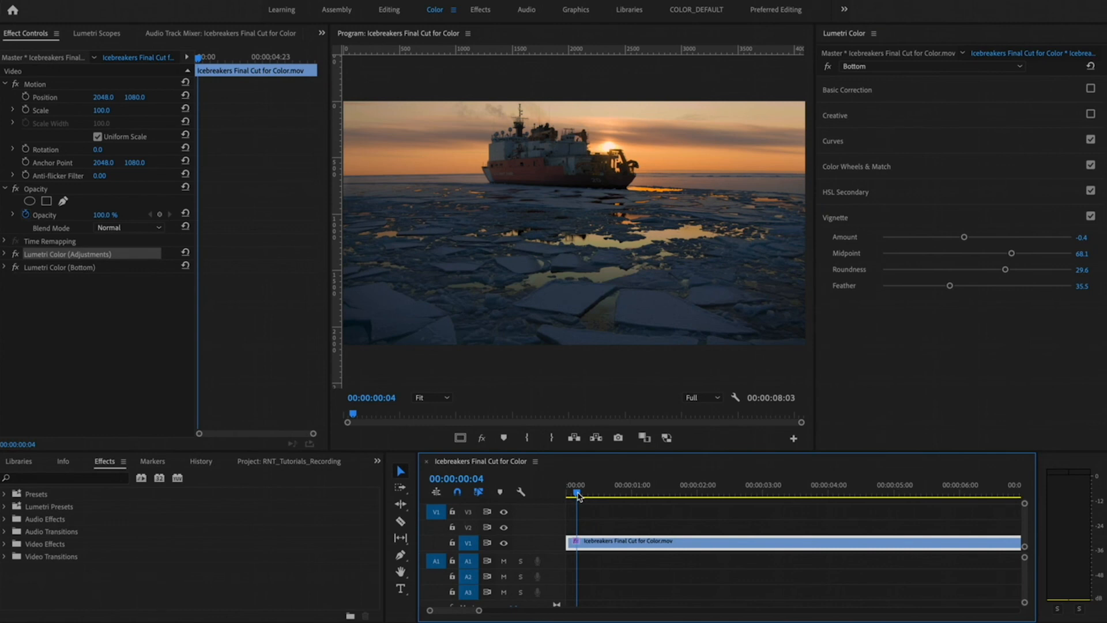
pyautogui.press('space')
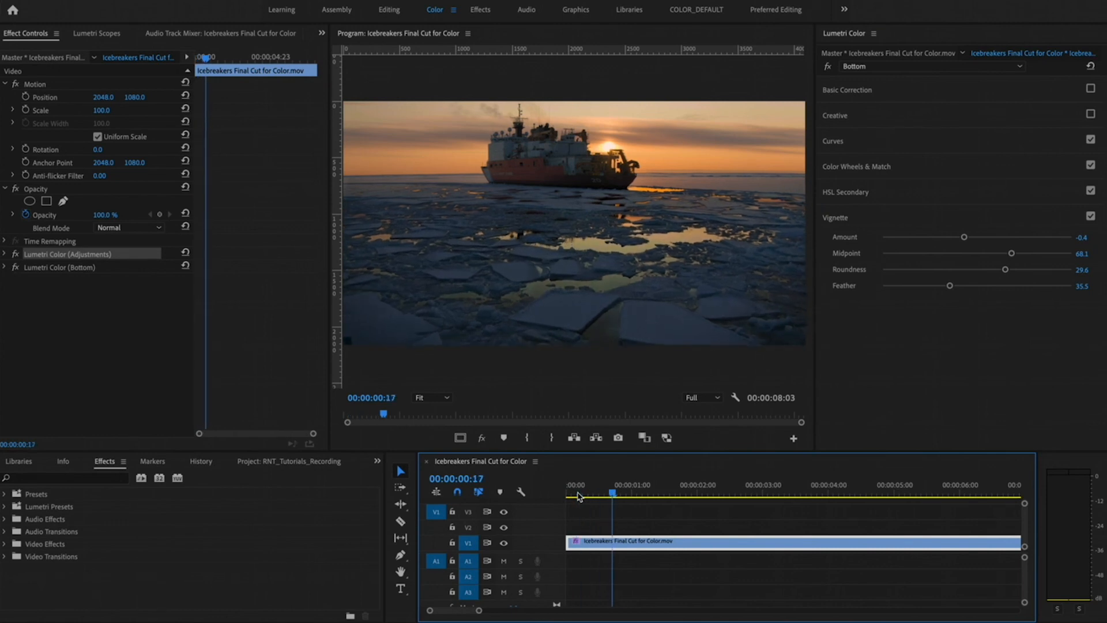
pyautogui.press('space')
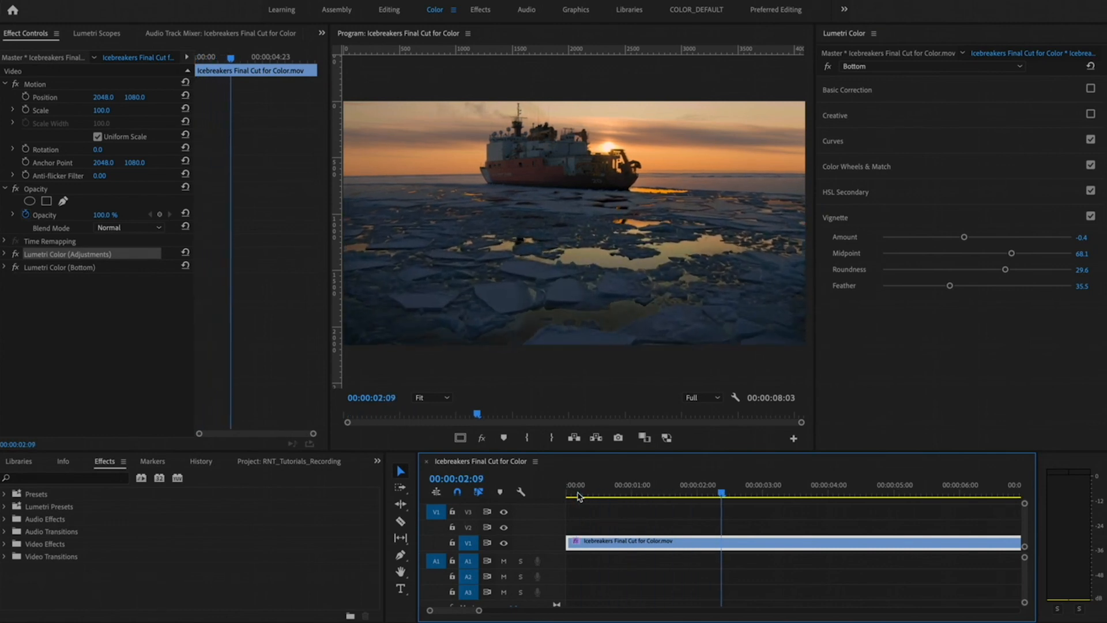
# Switch off both Lumetri effects to view the ungraded clip, and re-enable them and play the graded start for comparison
pyautogui.click(16, 254)
pyautogui.moveTo(621, 494); pyautogui.dragTo(570, 496)
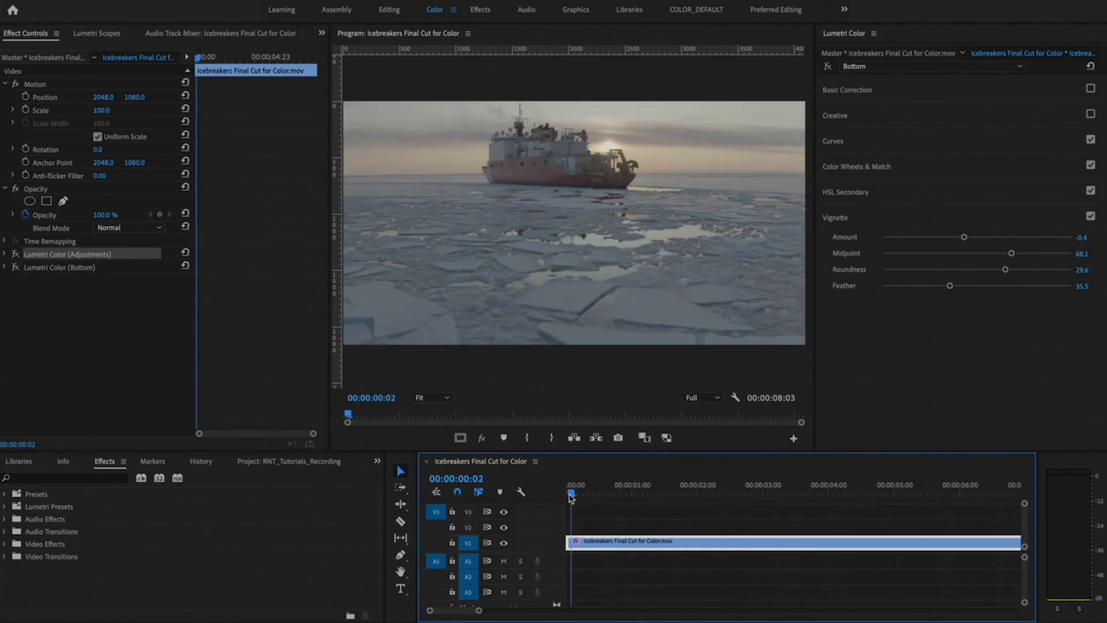
pyautogui.press('space')
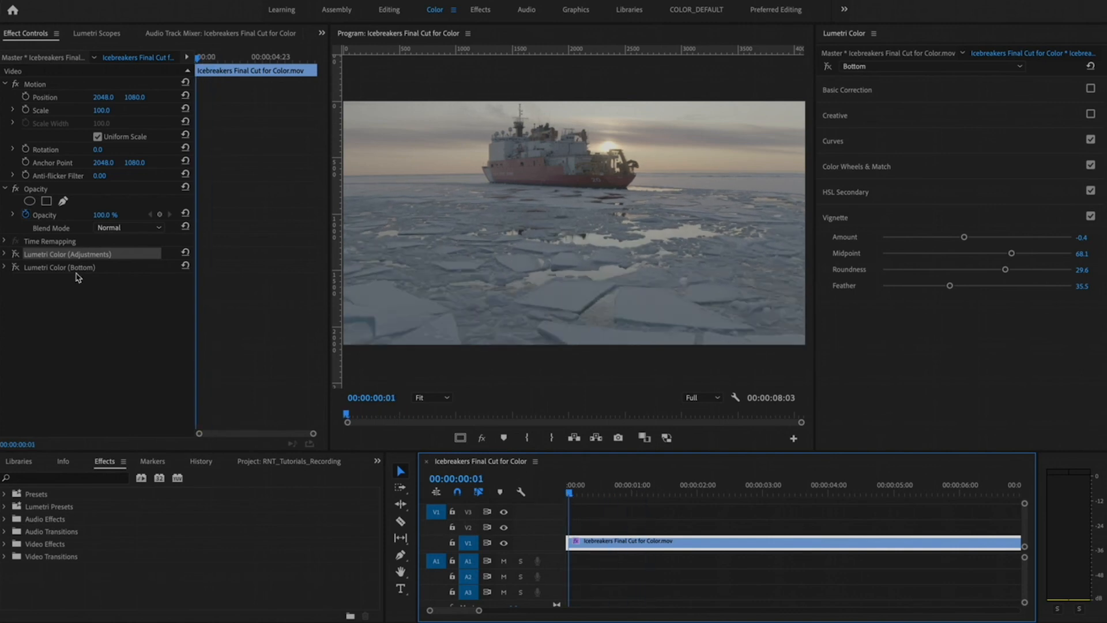
pyautogui.click(16, 268)
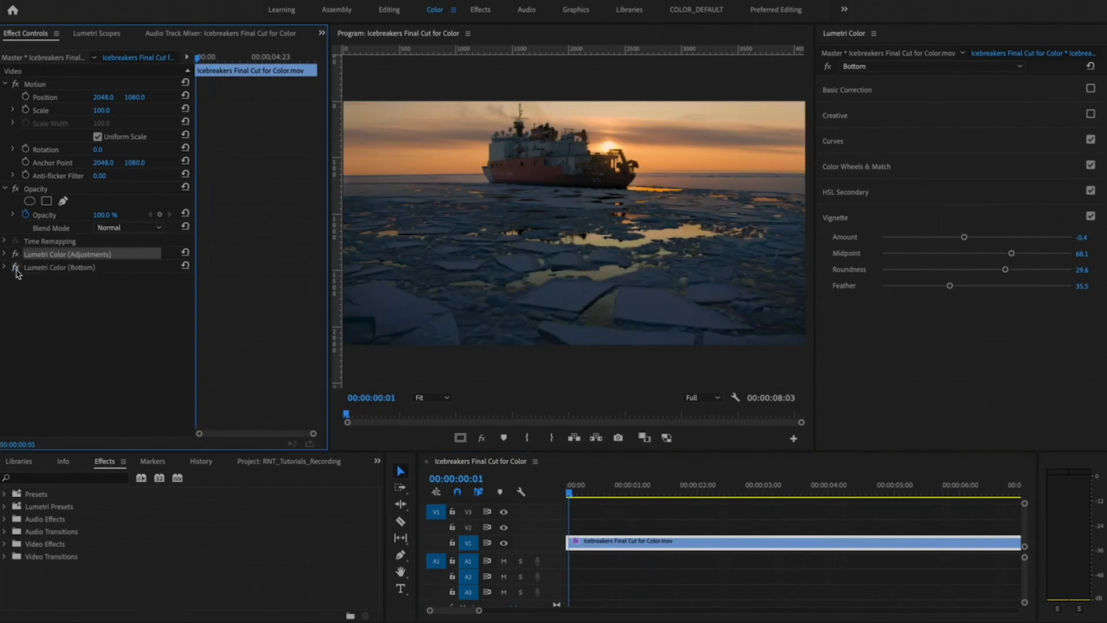
pyautogui.press('space')
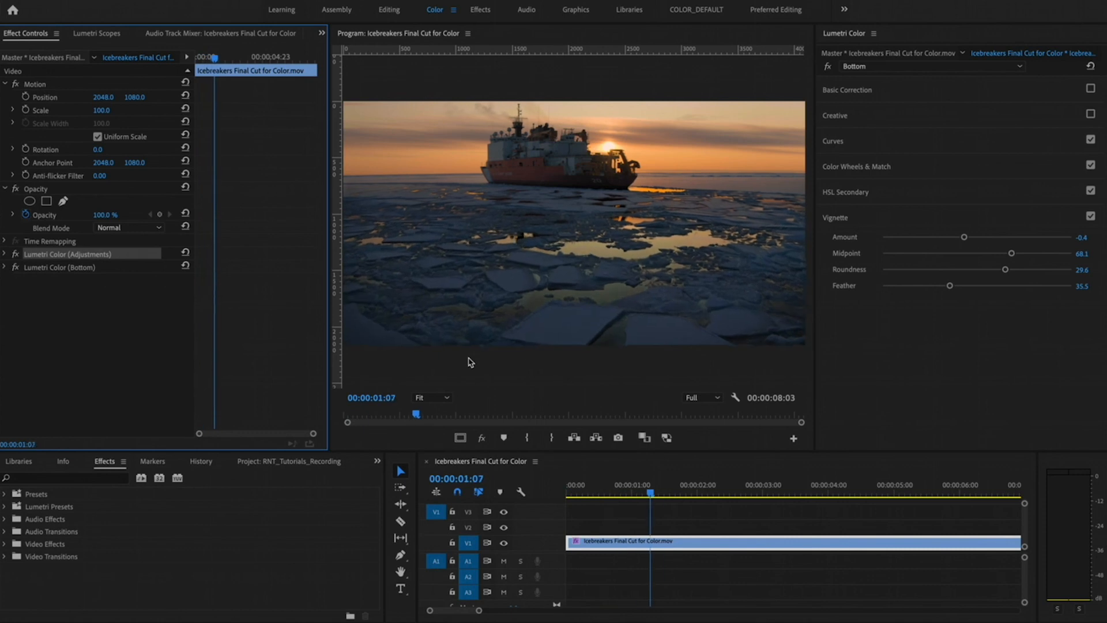